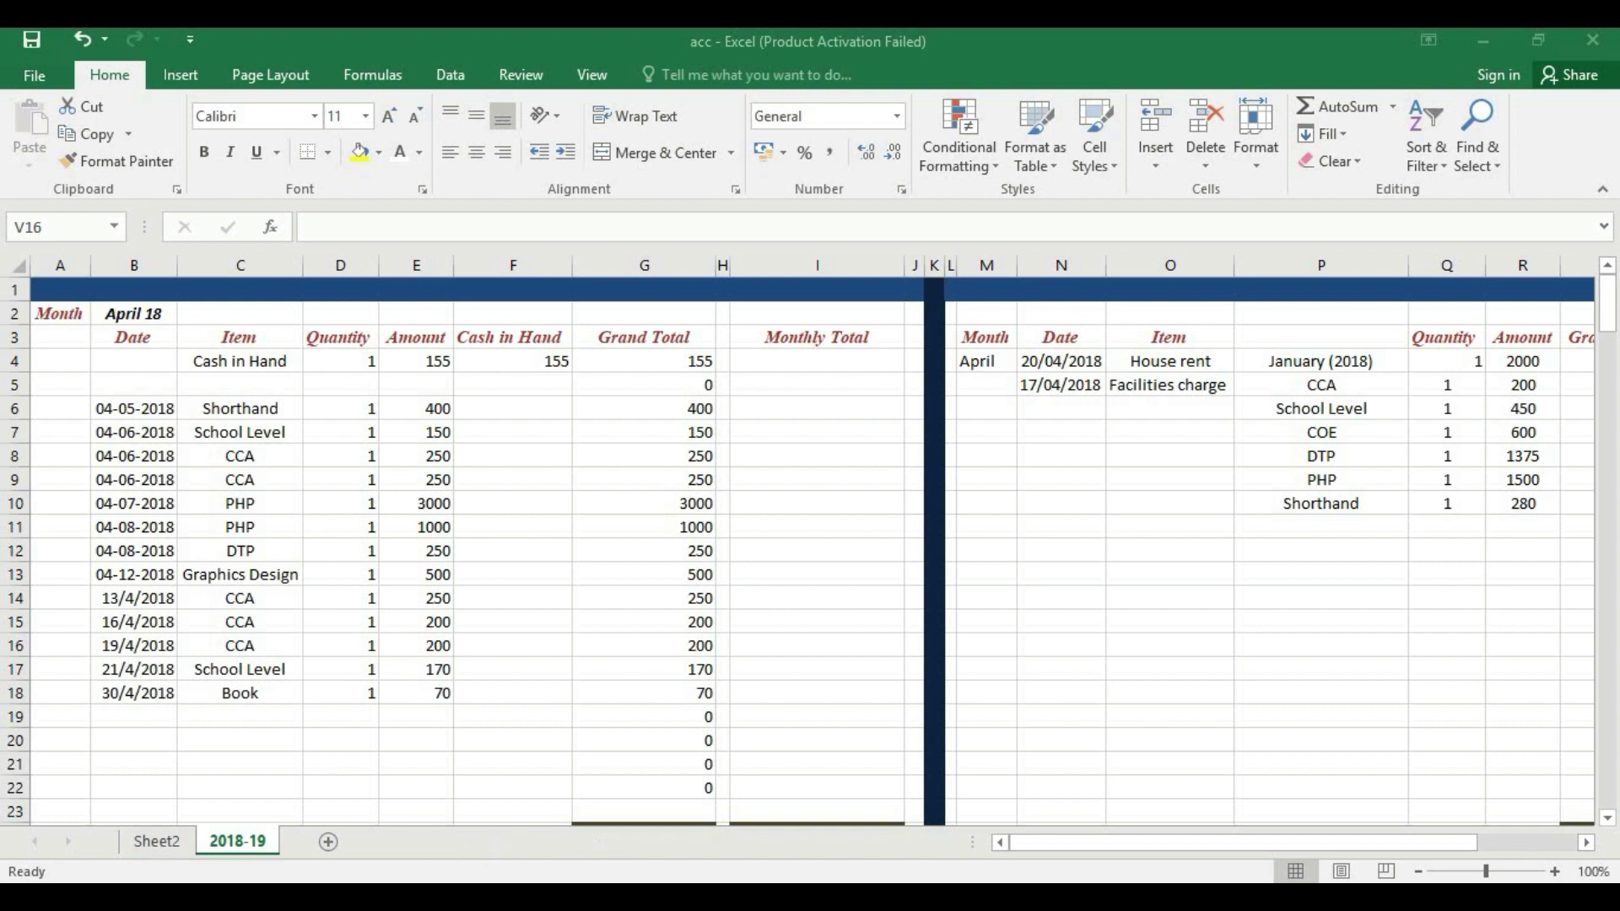
Review the Month label and the April 18 month cells at the top of the ledger
{"action": "left_click", "coordinate": [793, 836]}
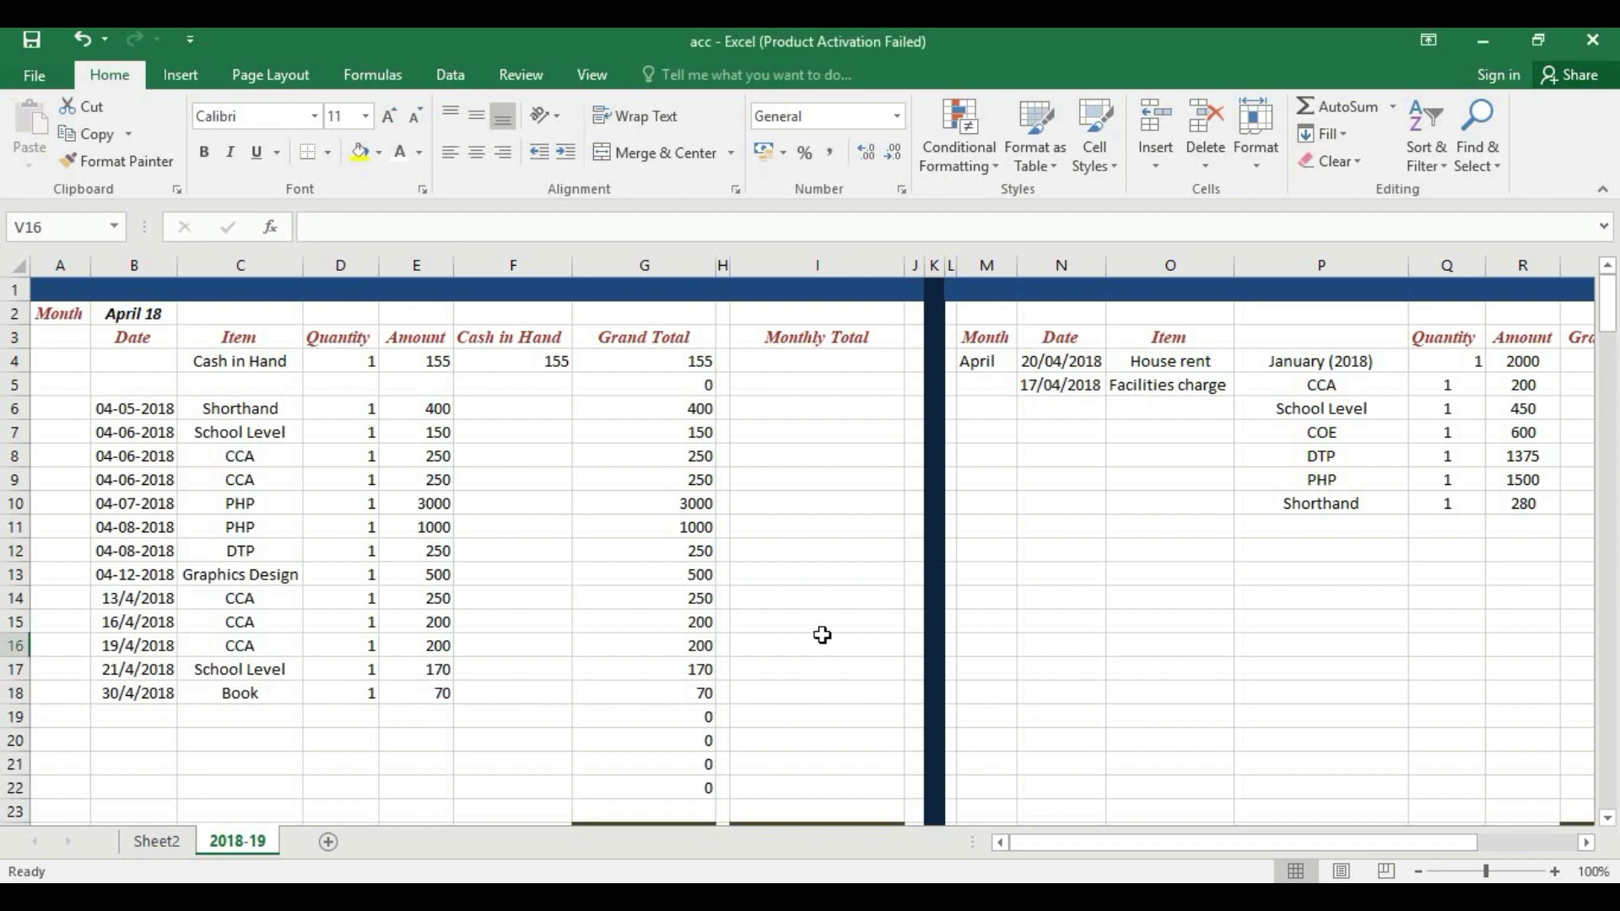
{"action": "scroll", "coordinate": [829, 604], "scroll_direction": "down", "scroll_amount": 2}
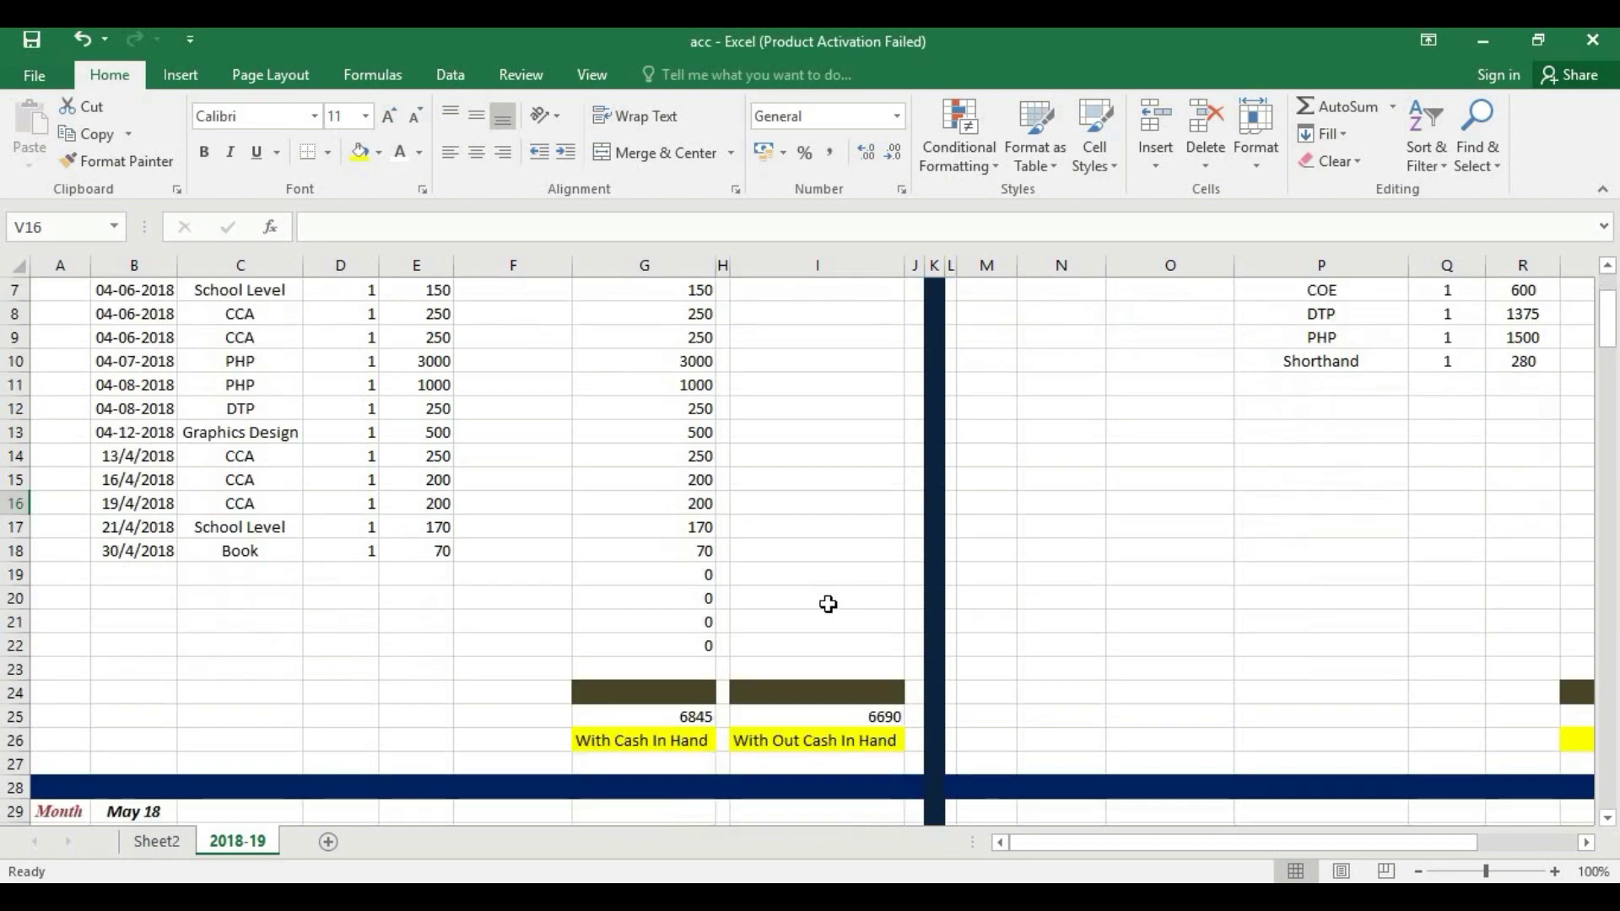
{"action": "scroll", "coordinate": [829, 604], "scroll_direction": "up", "scroll_amount": 2}
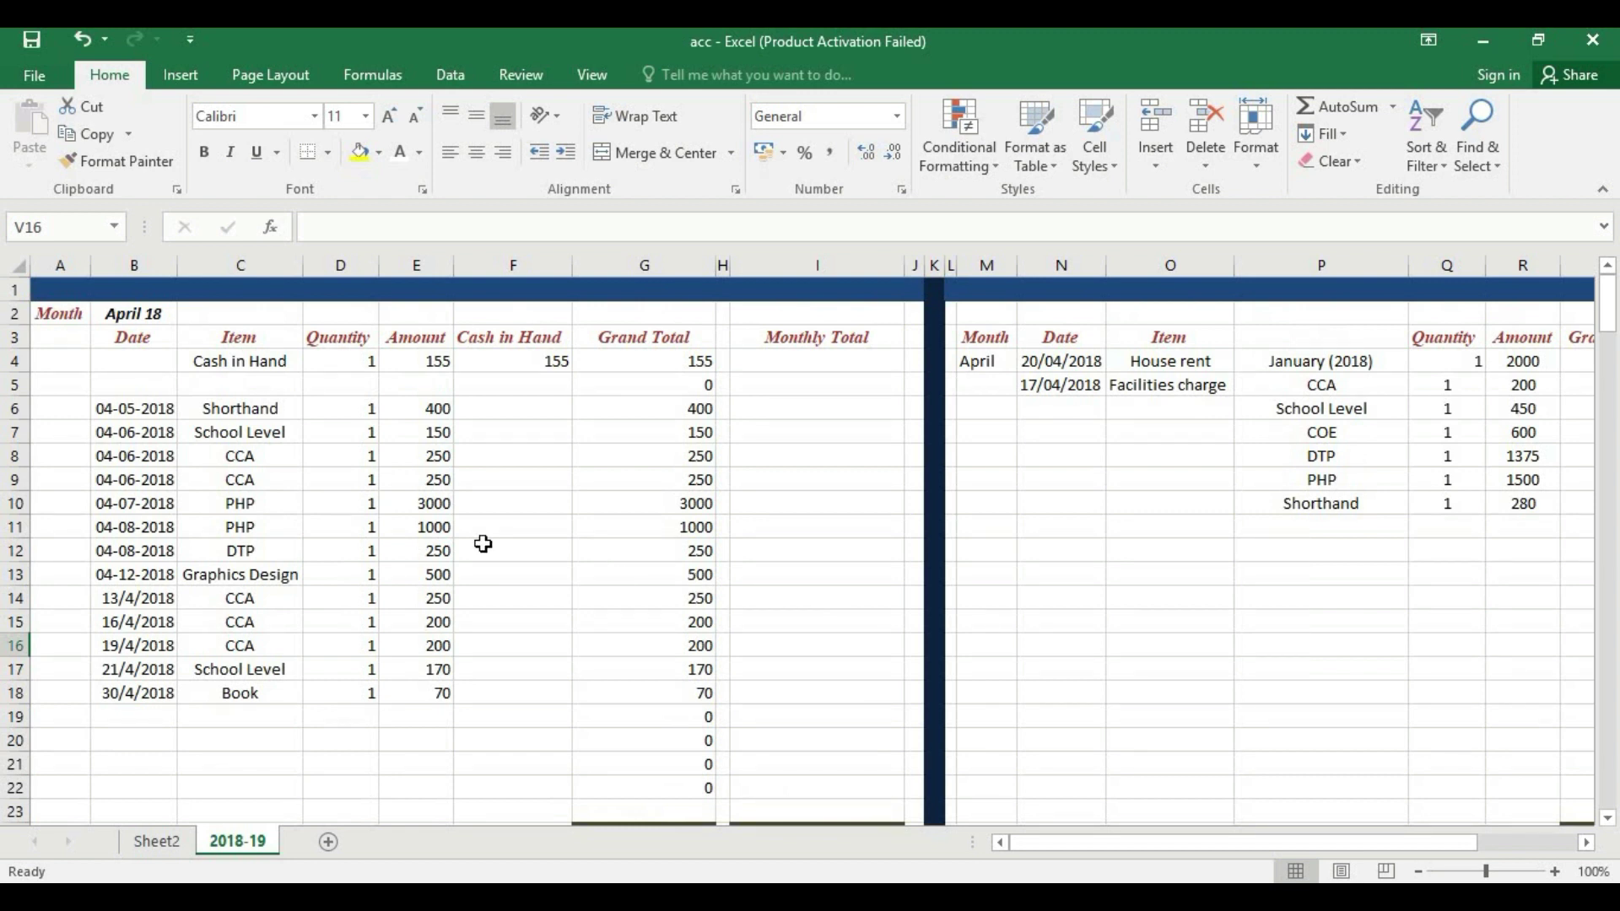
{"action": "left_click_drag", "start_coordinate": [115, 314], "coordinate": [59, 313]}
{"action": "left_click", "coordinate": [59, 314]}
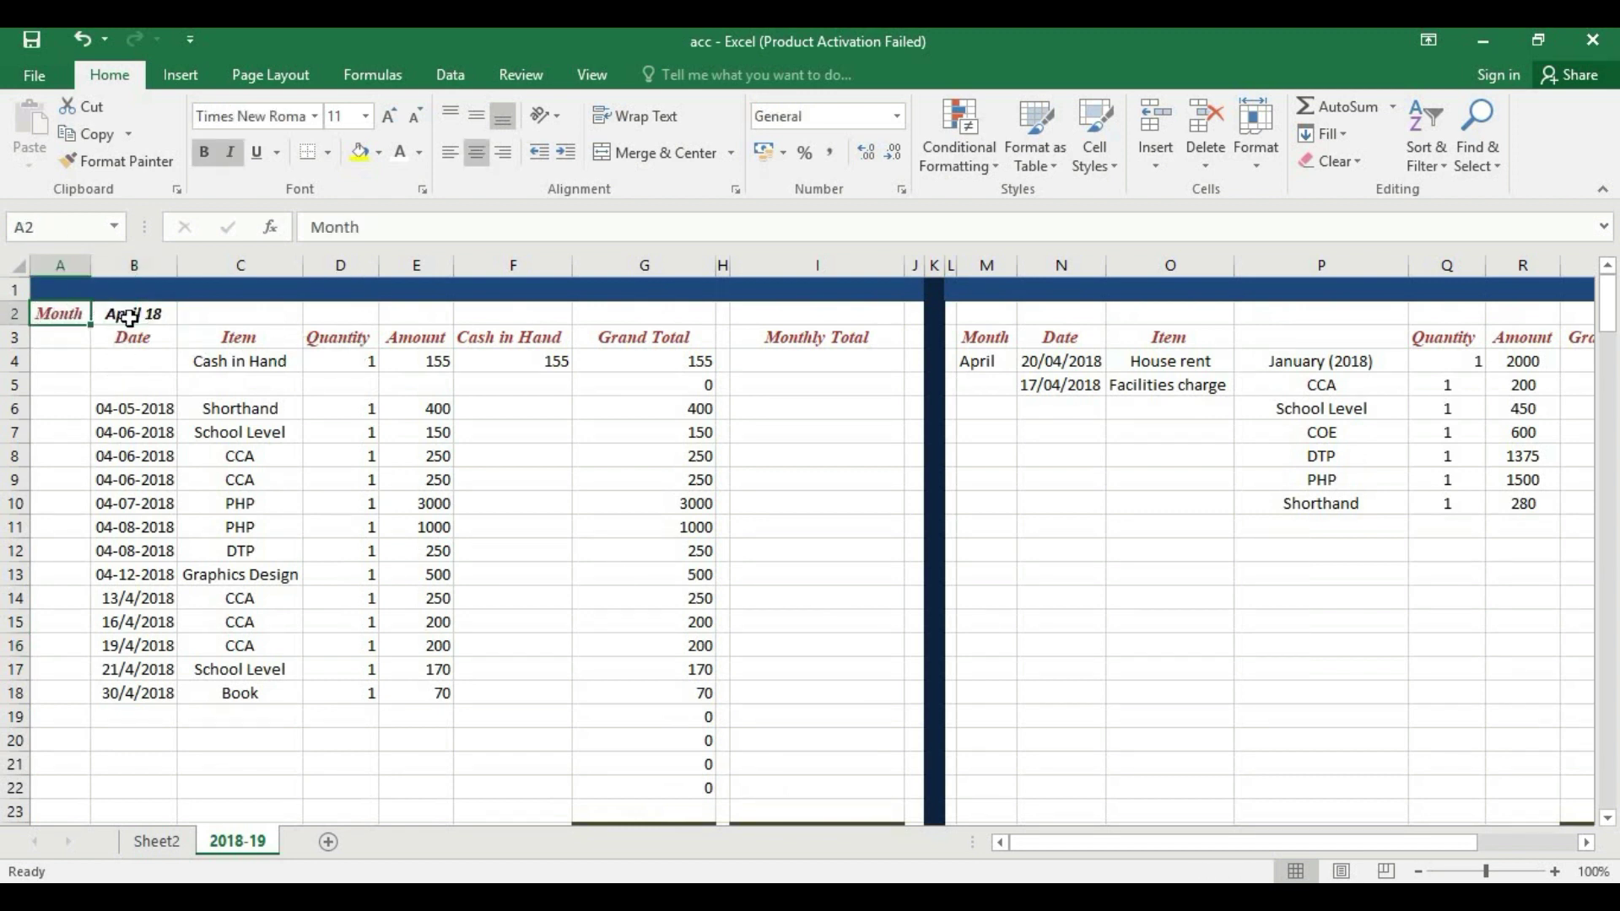
{"action": "left_click", "coordinate": [173, 317]}
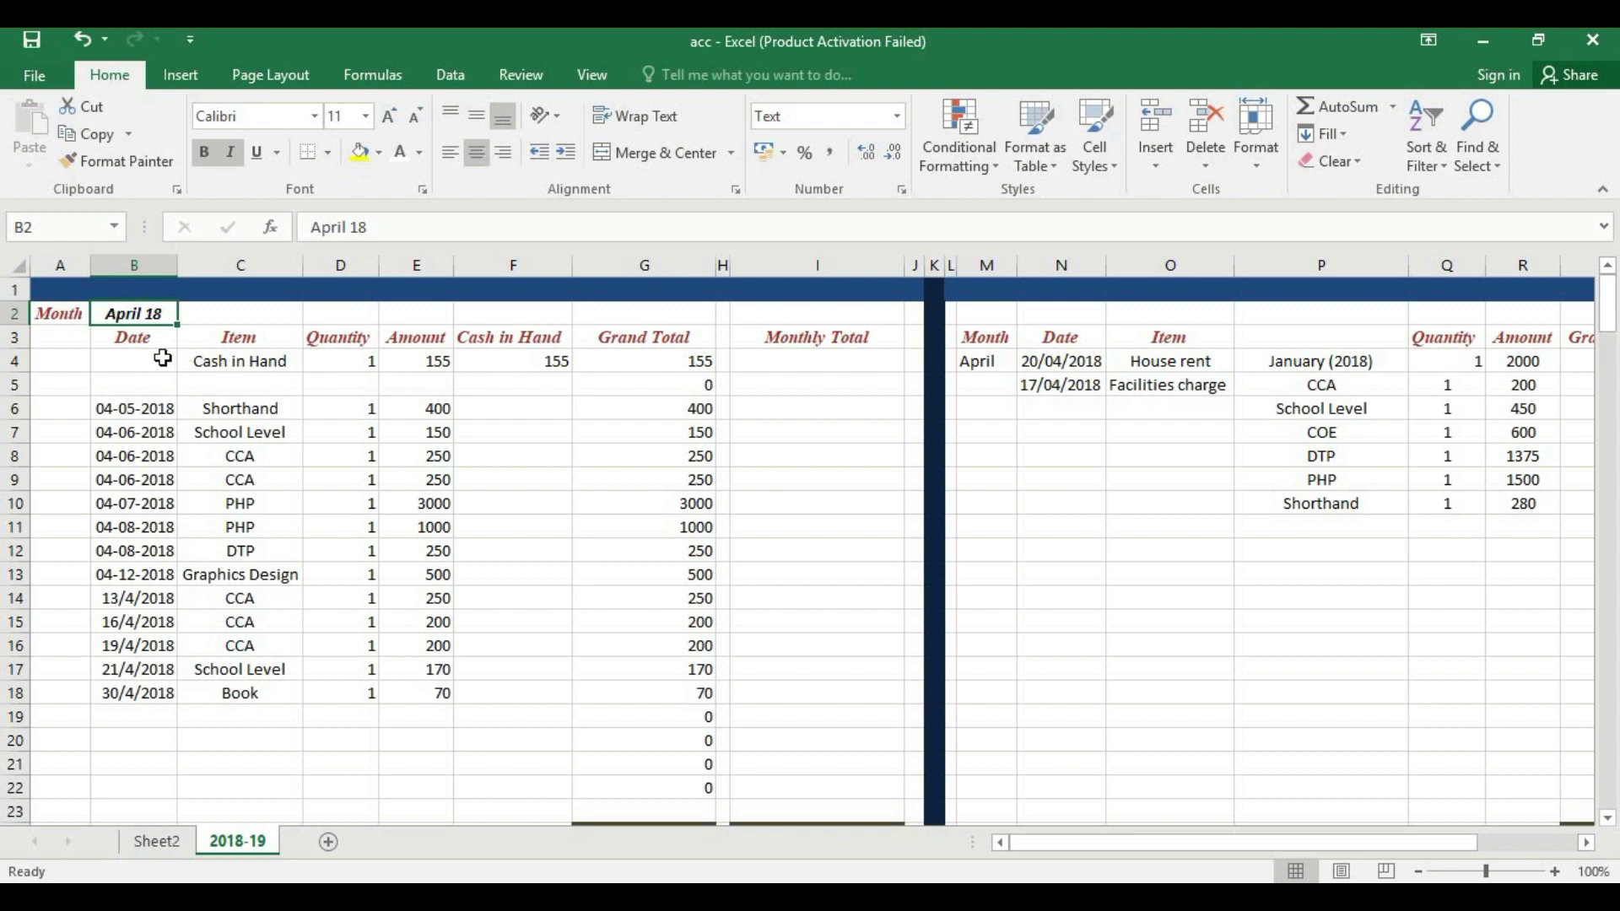
Go over the column headings and the Item and Quantity entries in columns C and D
{"action": "left_click_drag", "start_coordinate": [122, 331], "coordinate": [842, 329]}
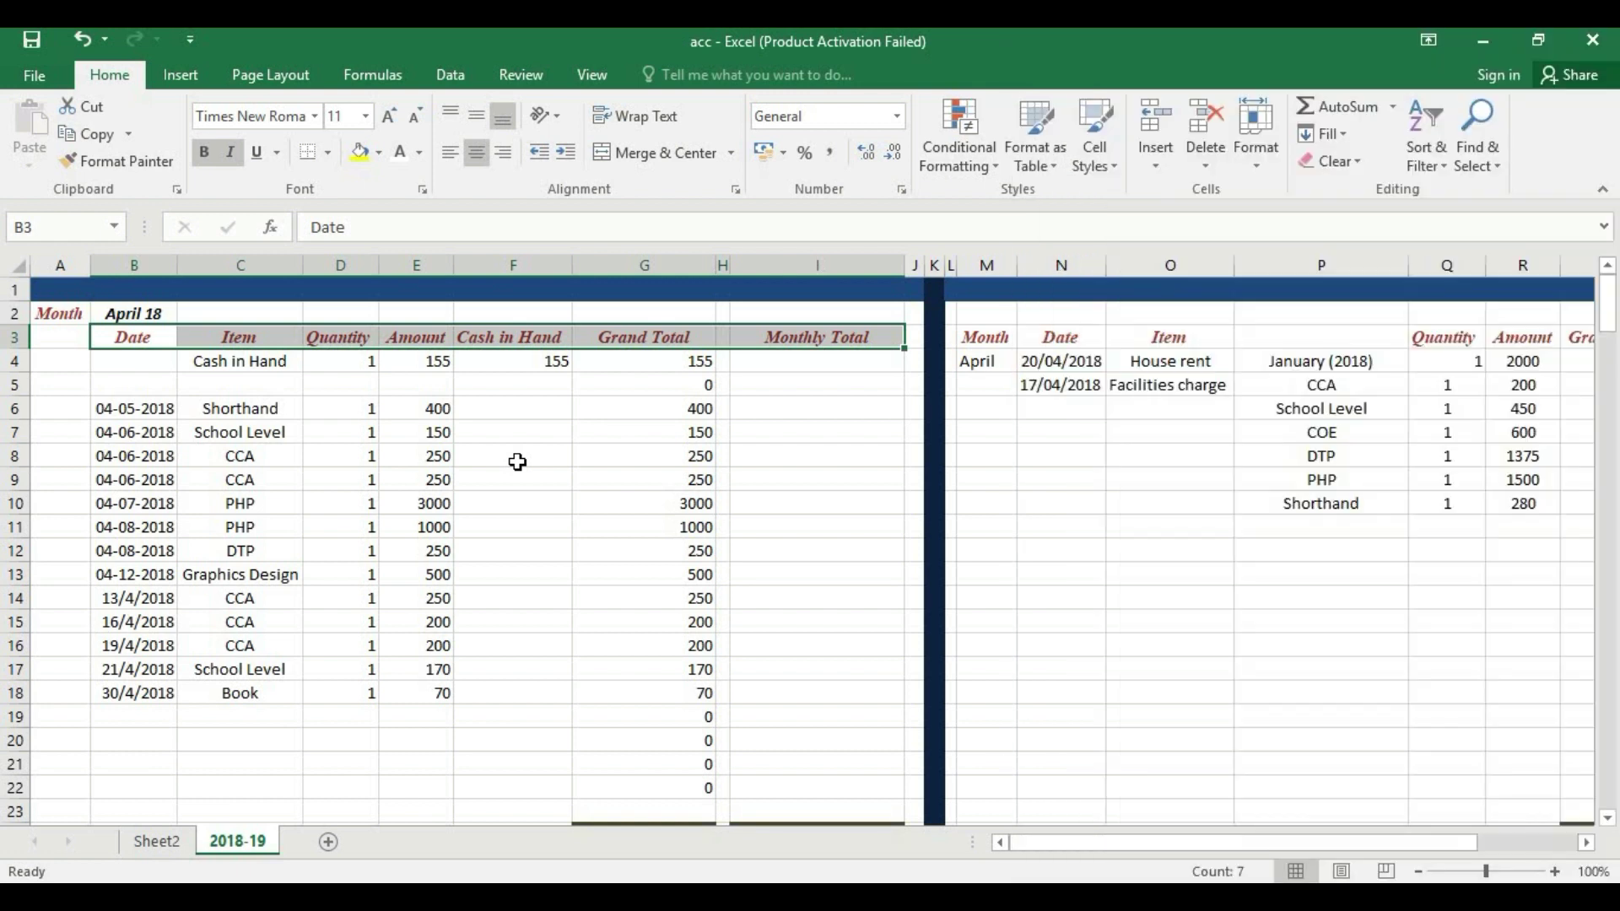
{"action": "left_click", "coordinate": [600, 512]}
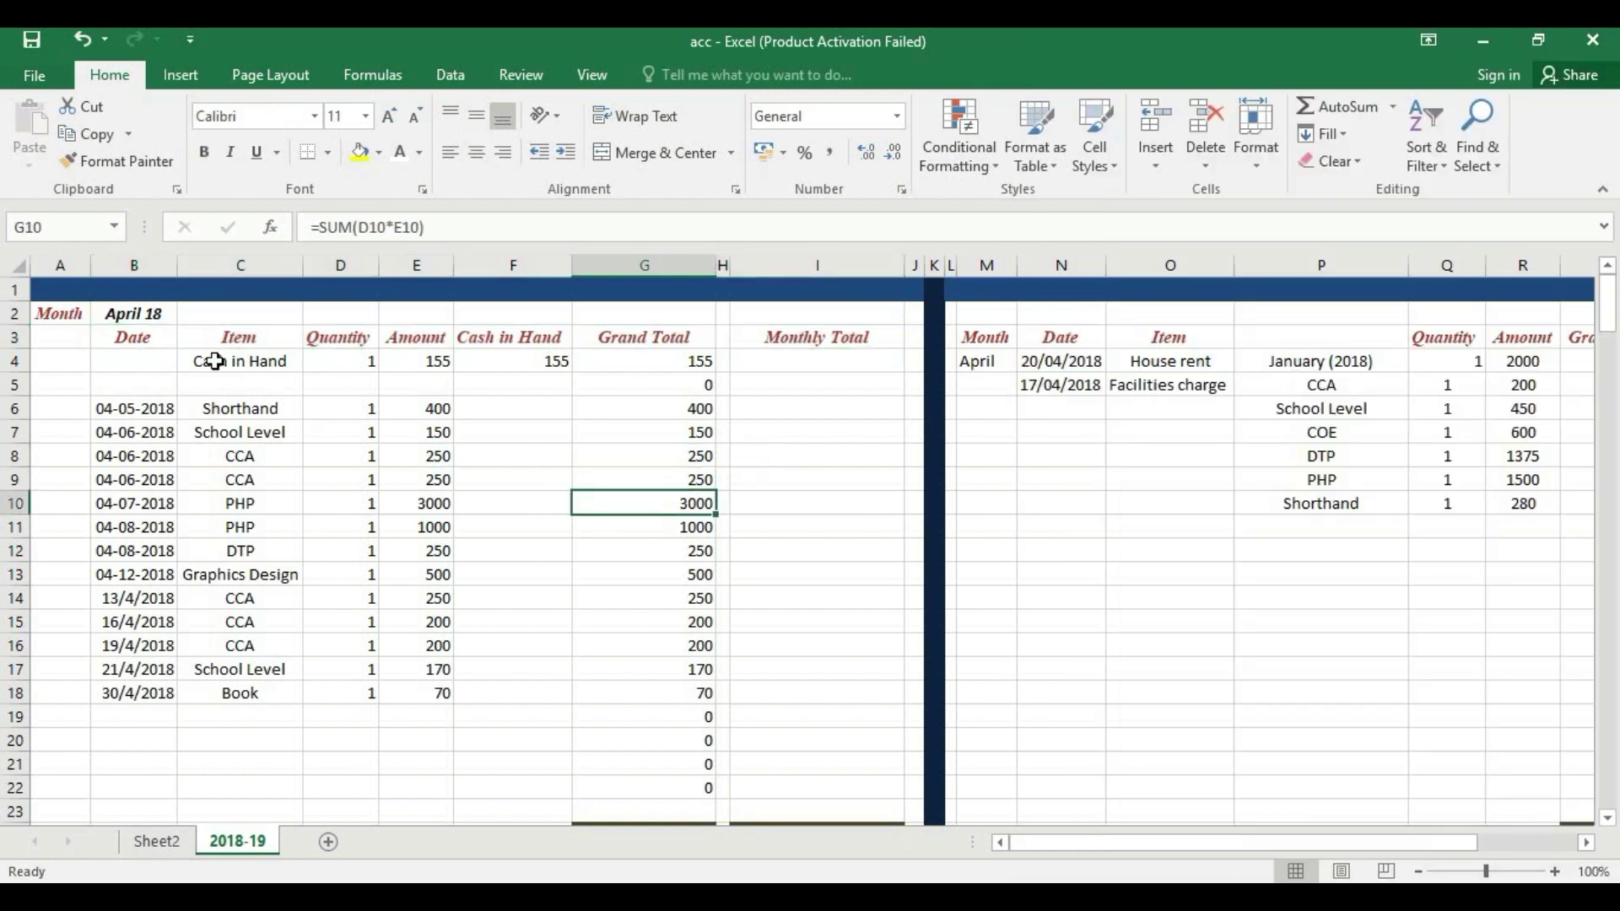
{"action": "left_click", "coordinate": [253, 338]}
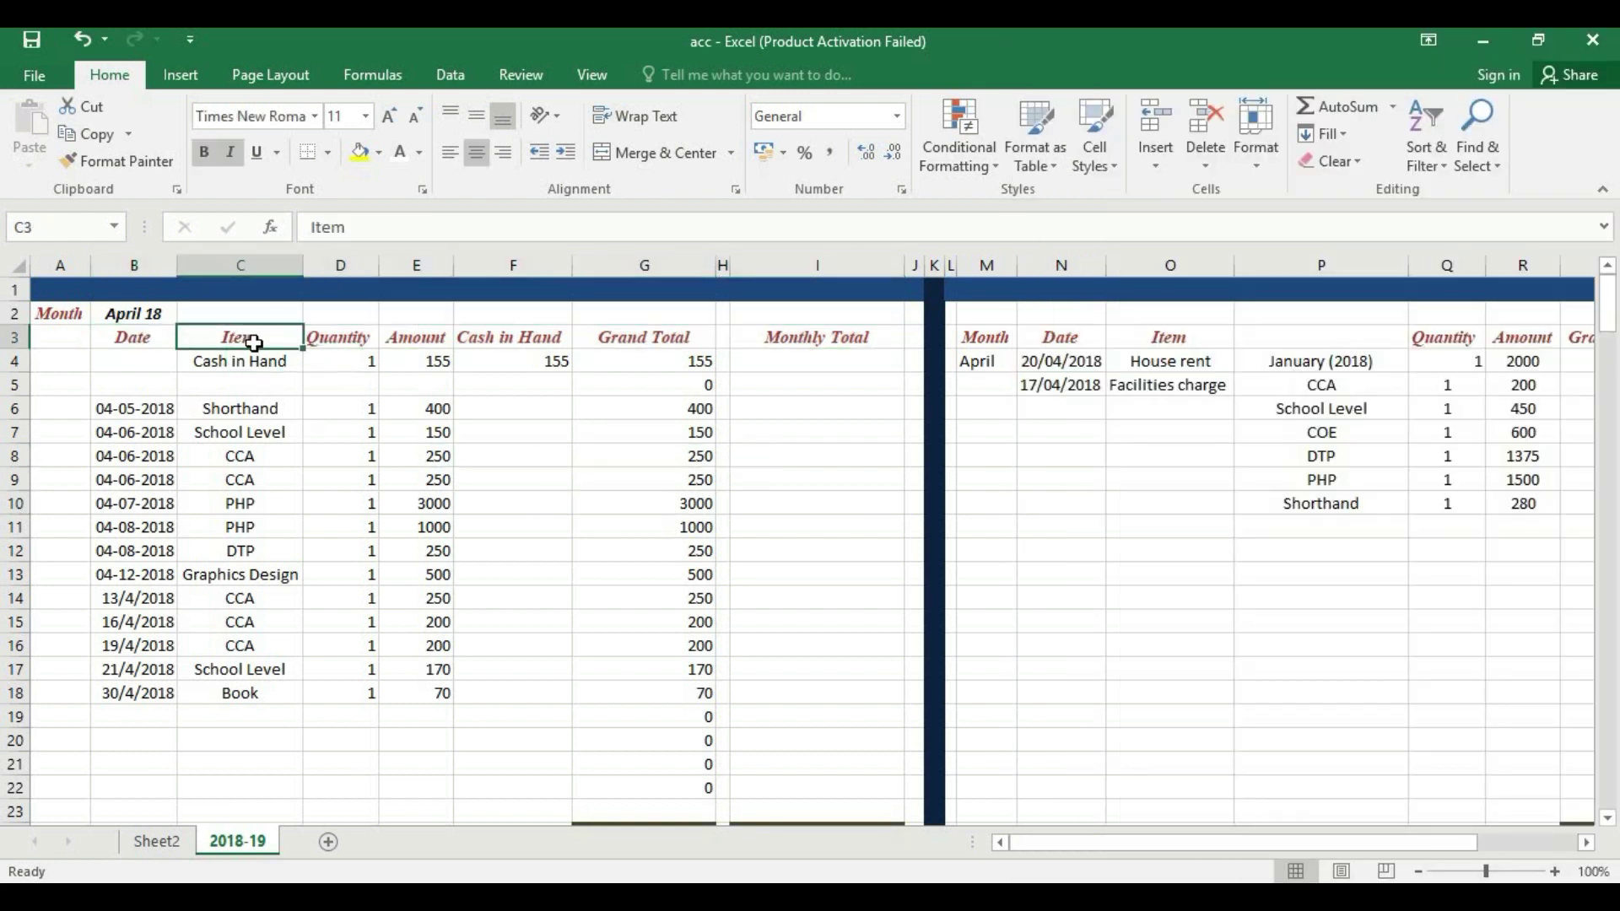
{"action": "left_click_drag", "start_coordinate": [254, 338], "coordinate": [241, 694]}
{"action": "left_click_drag", "start_coordinate": [1291, 849], "coordinate": [1424, 850]}
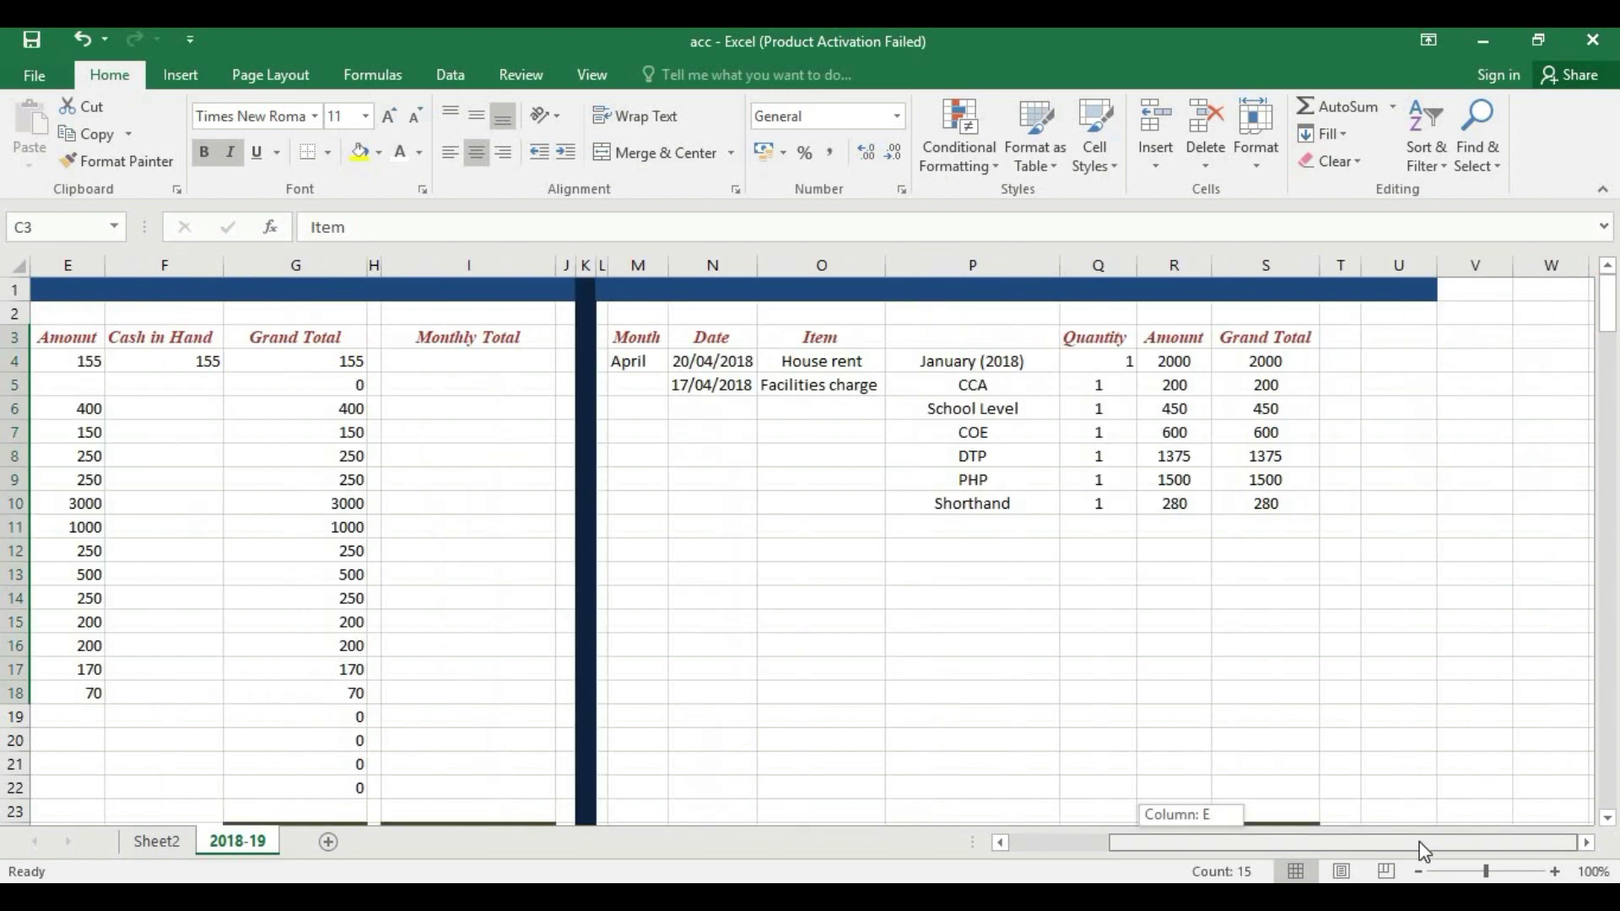
{"action": "left_click_drag", "start_coordinate": [1112, 842], "coordinate": [930, 798]}
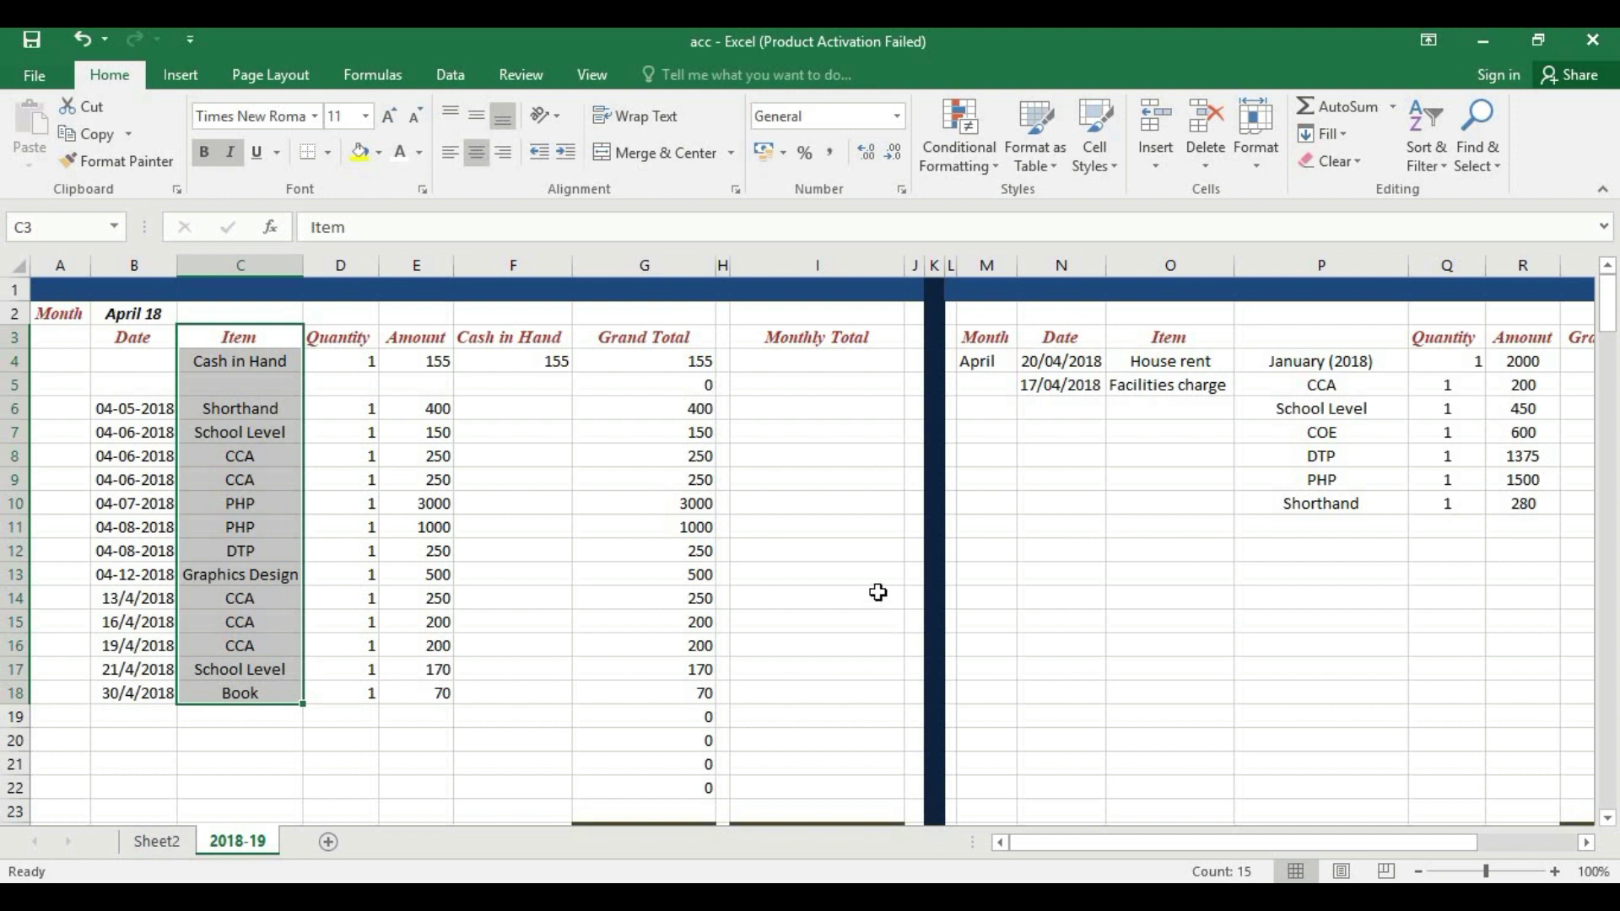
{"action": "left_click", "coordinate": [266, 334]}
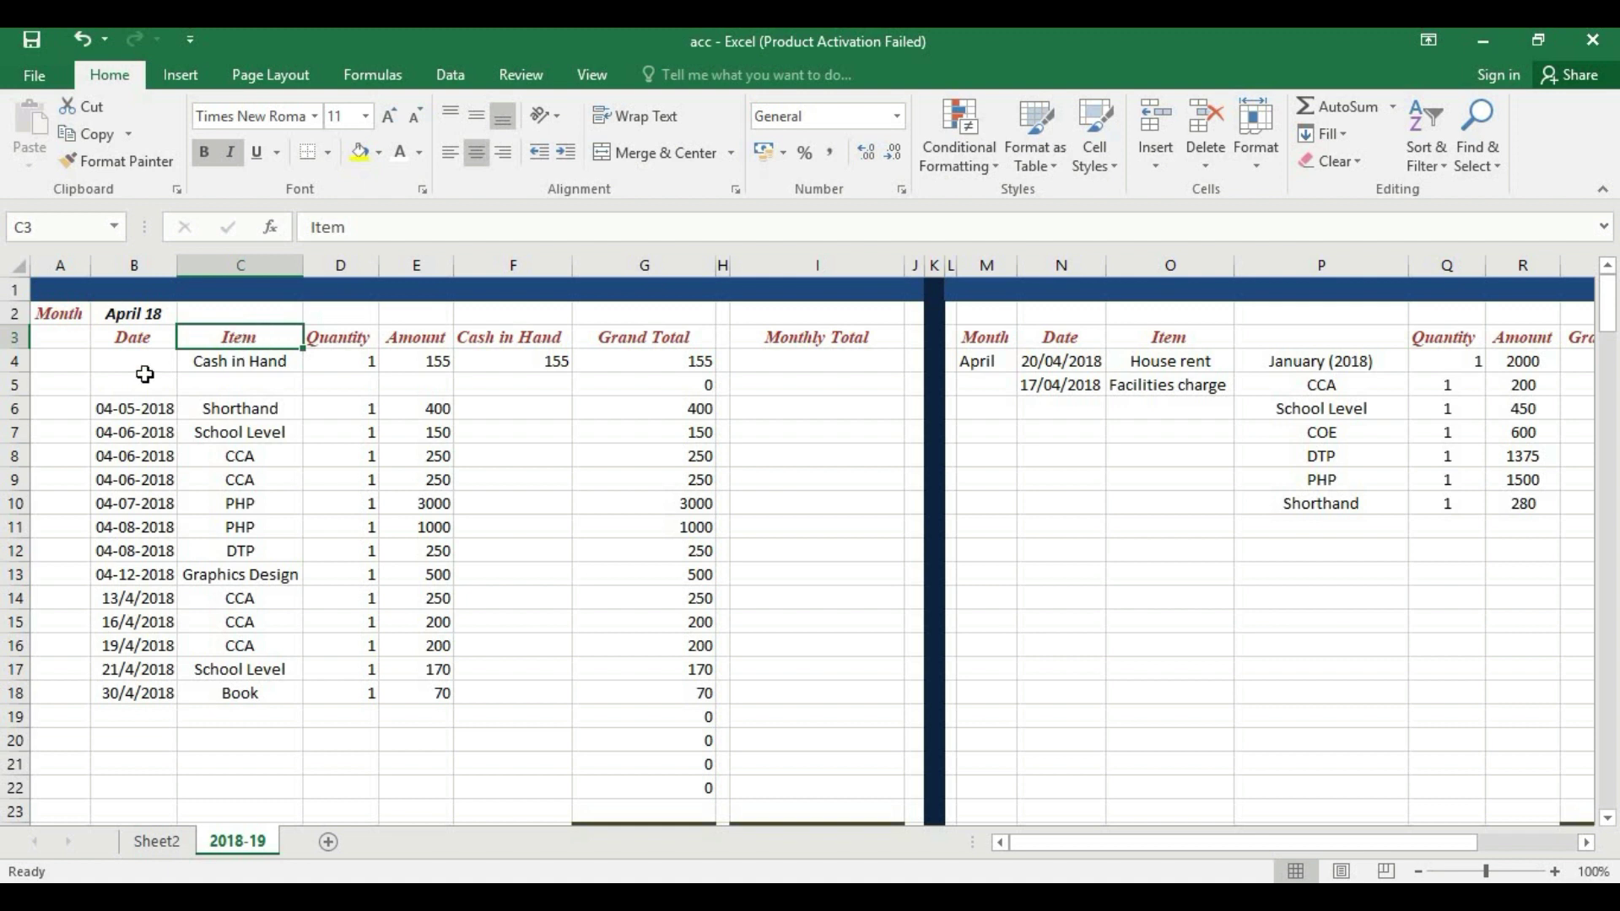
{"action": "left_click", "coordinate": [140, 342]}
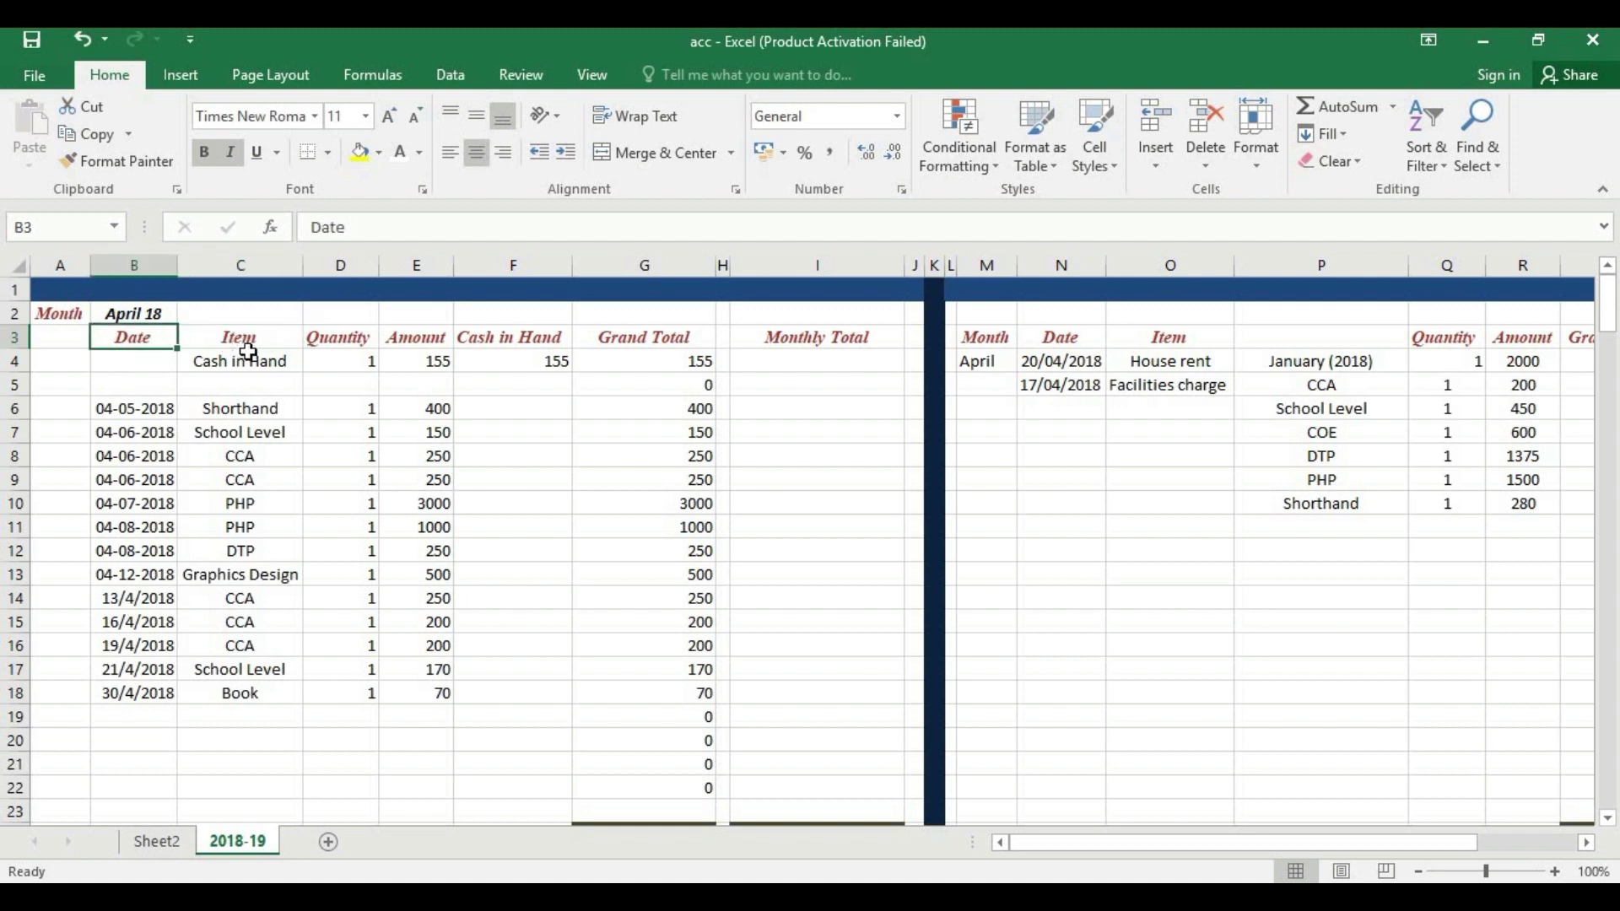
{"action": "left_click_drag", "start_coordinate": [261, 338], "coordinate": [257, 697]}
{"action": "left_click_drag", "start_coordinate": [346, 339], "coordinate": [340, 694]}
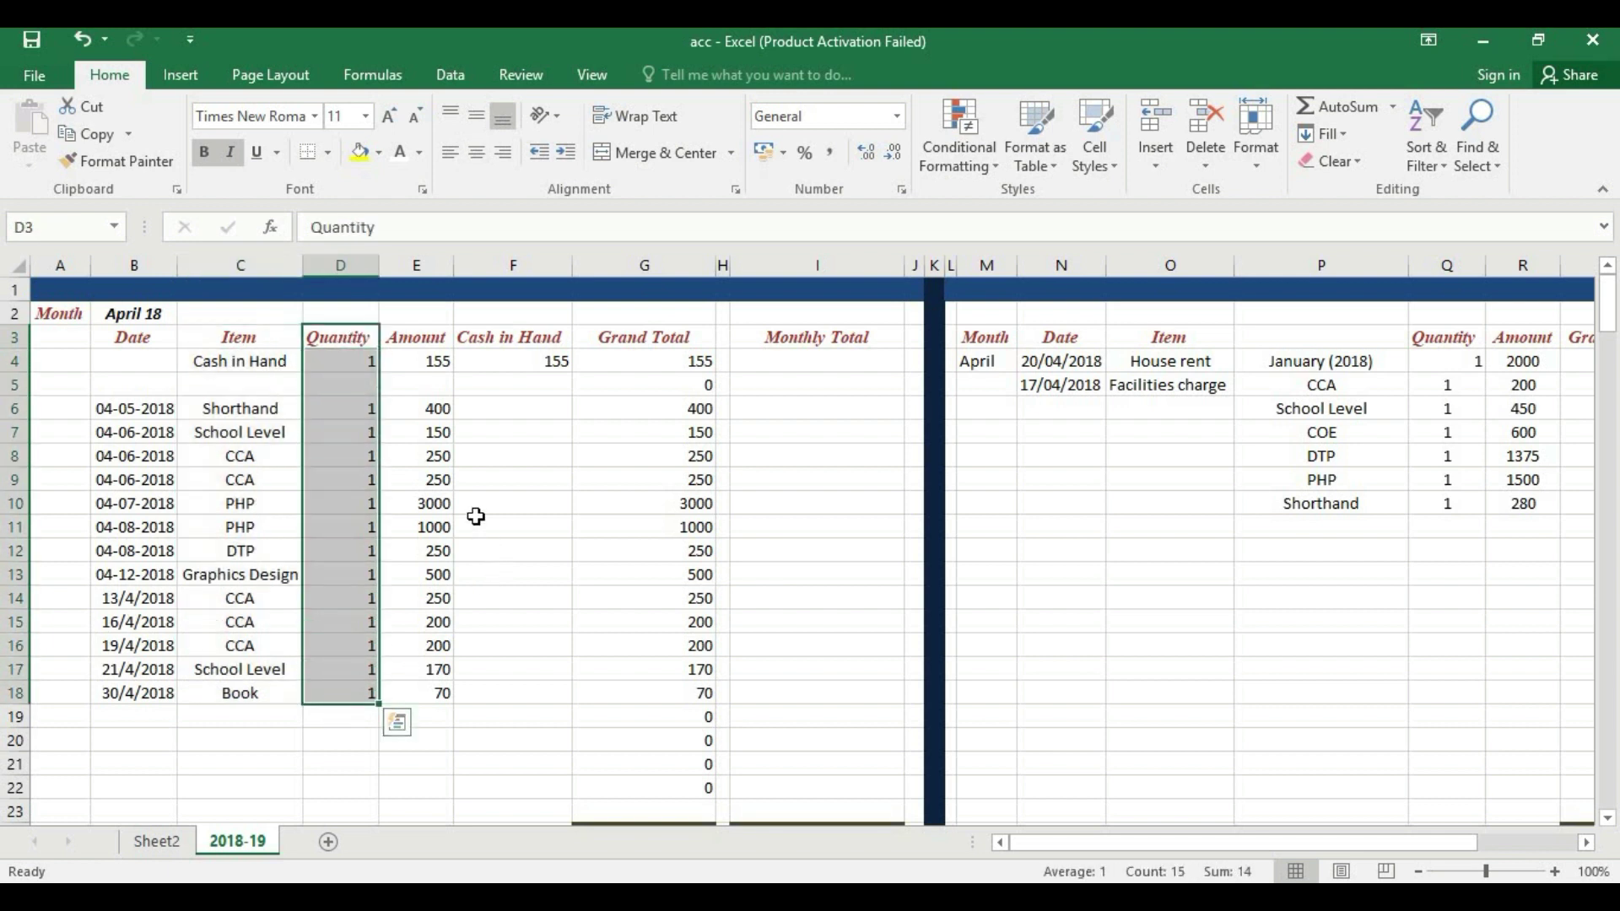
Check the cash row's G4 Grand Total formula against its quantity 1 and amount 155
{"action": "left_click", "coordinate": [423, 337]}
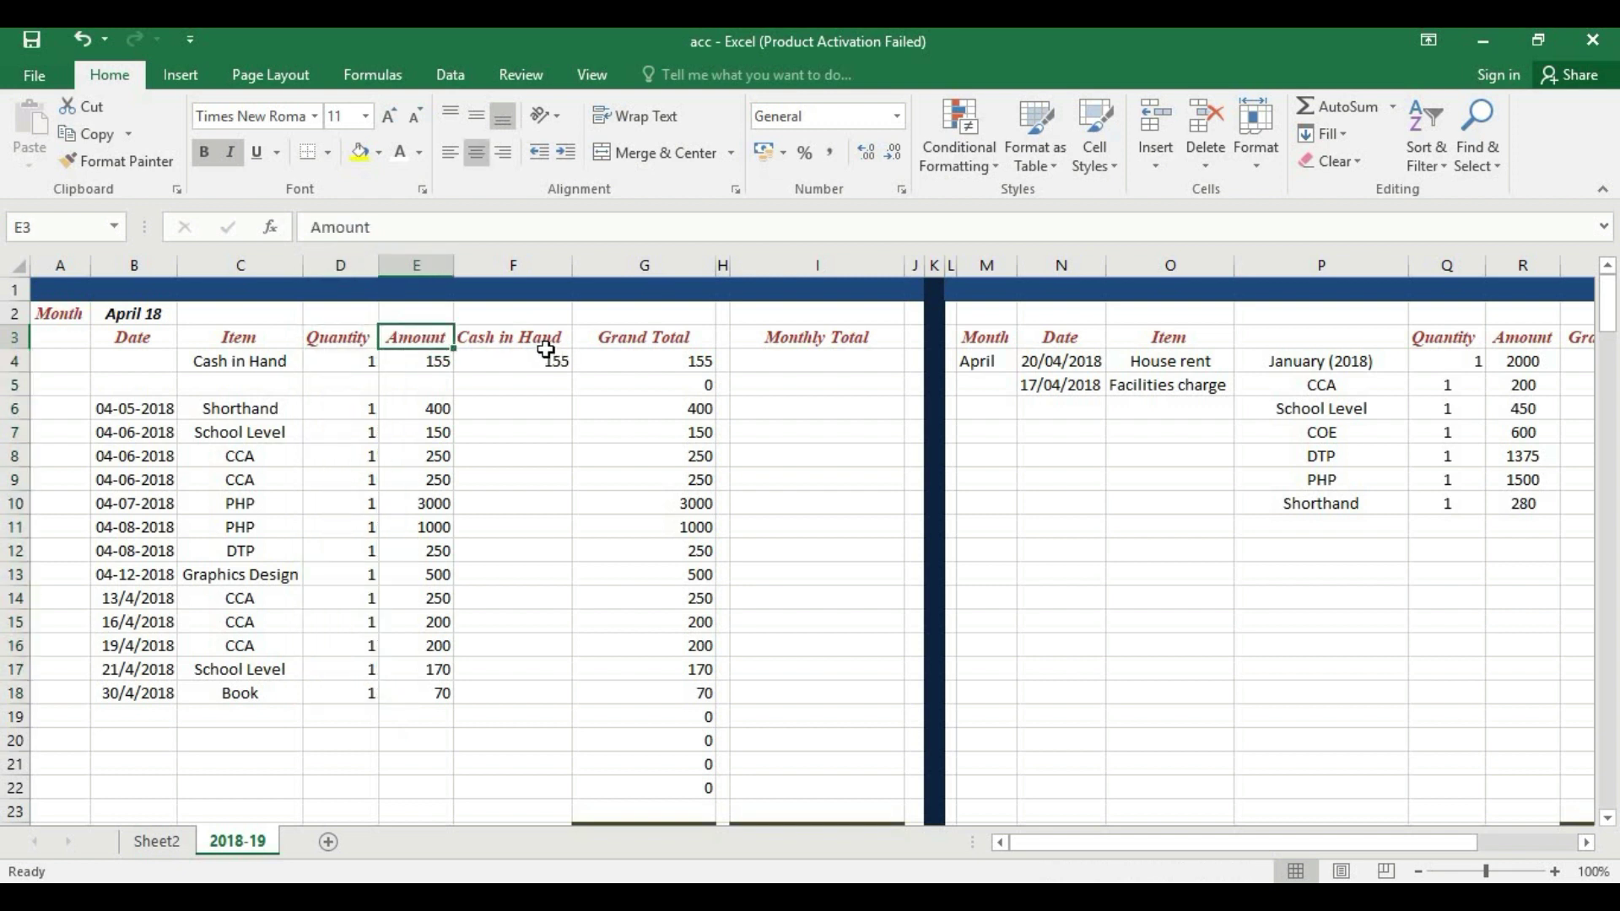
{"action": "left_click", "coordinate": [525, 341]}
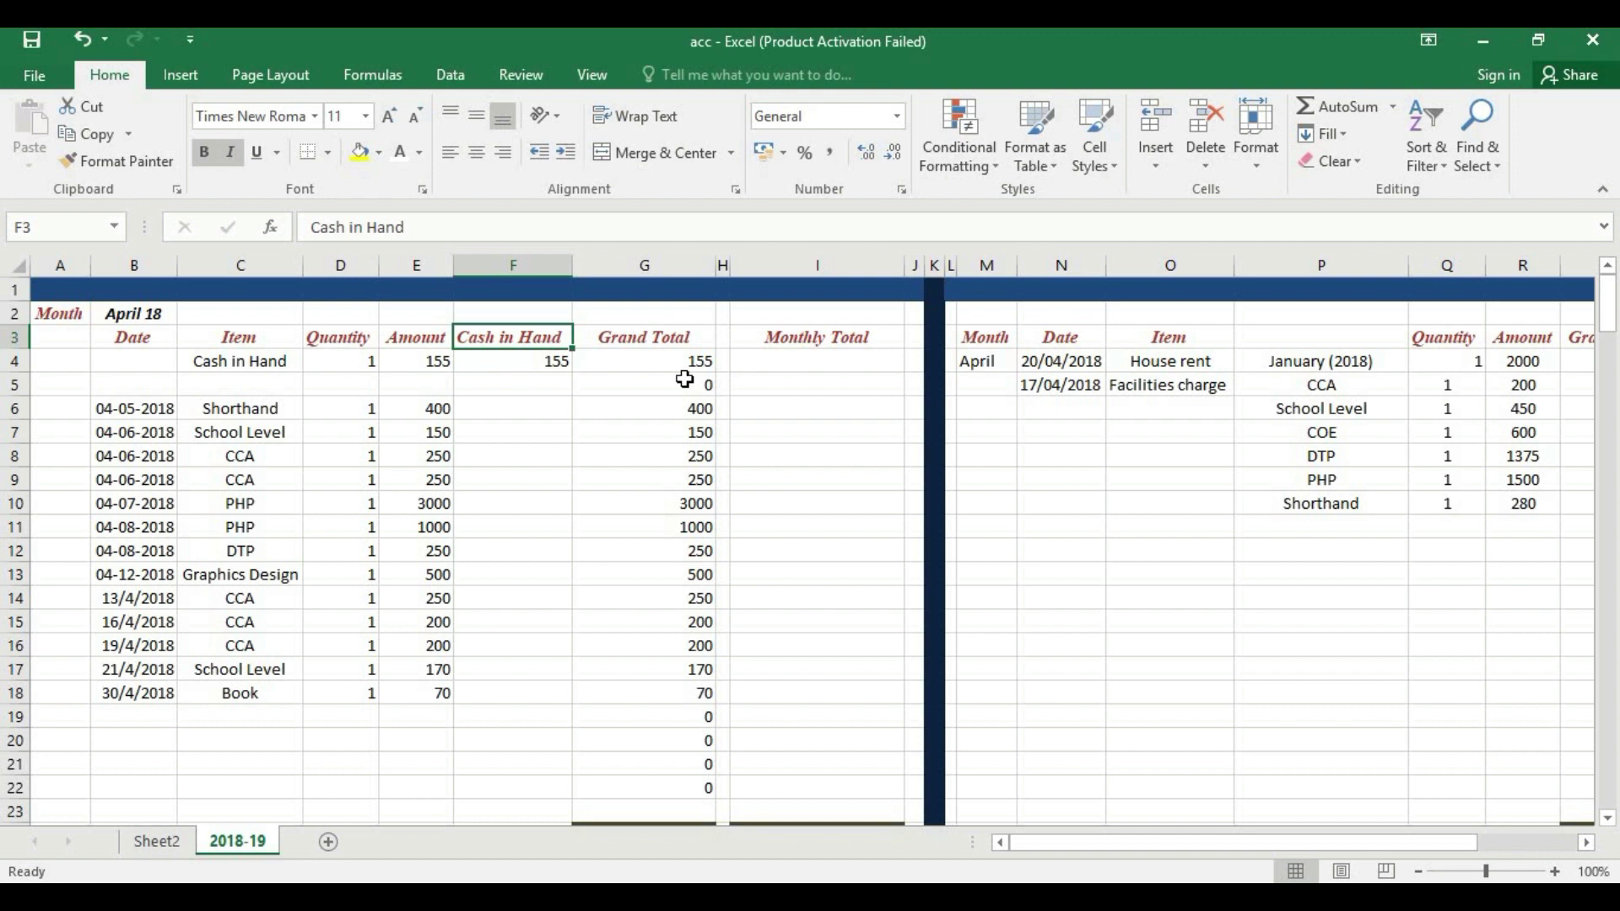
{"action": "left_click", "coordinate": [686, 365]}
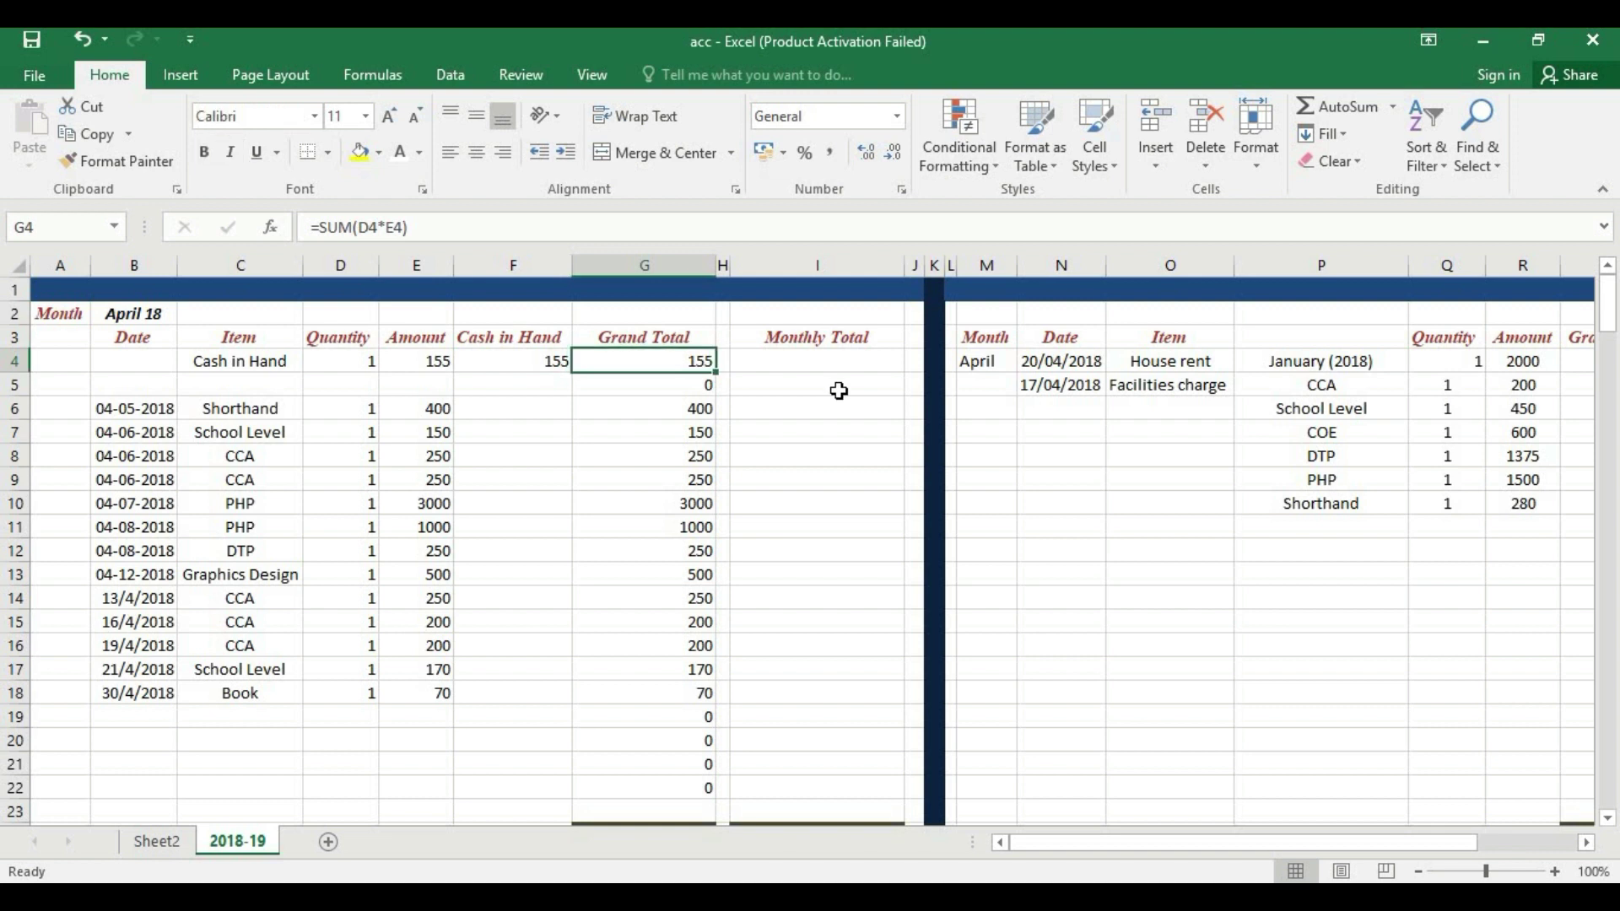
{"action": "left_click", "coordinate": [349, 365]}
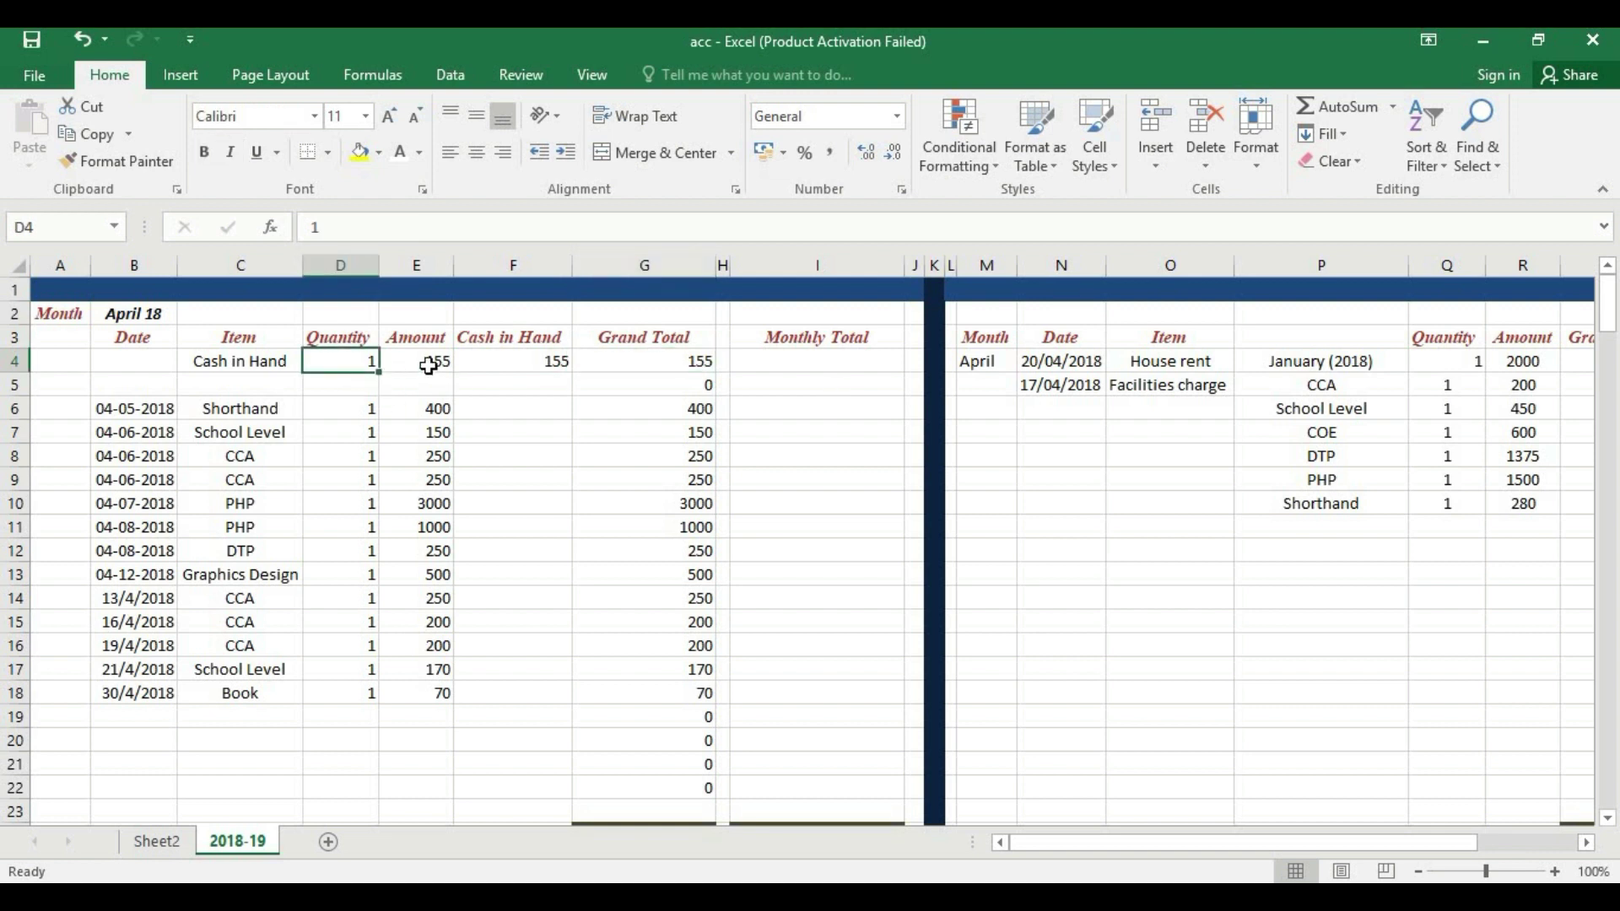
{"action": "left_click", "coordinate": [428, 366]}
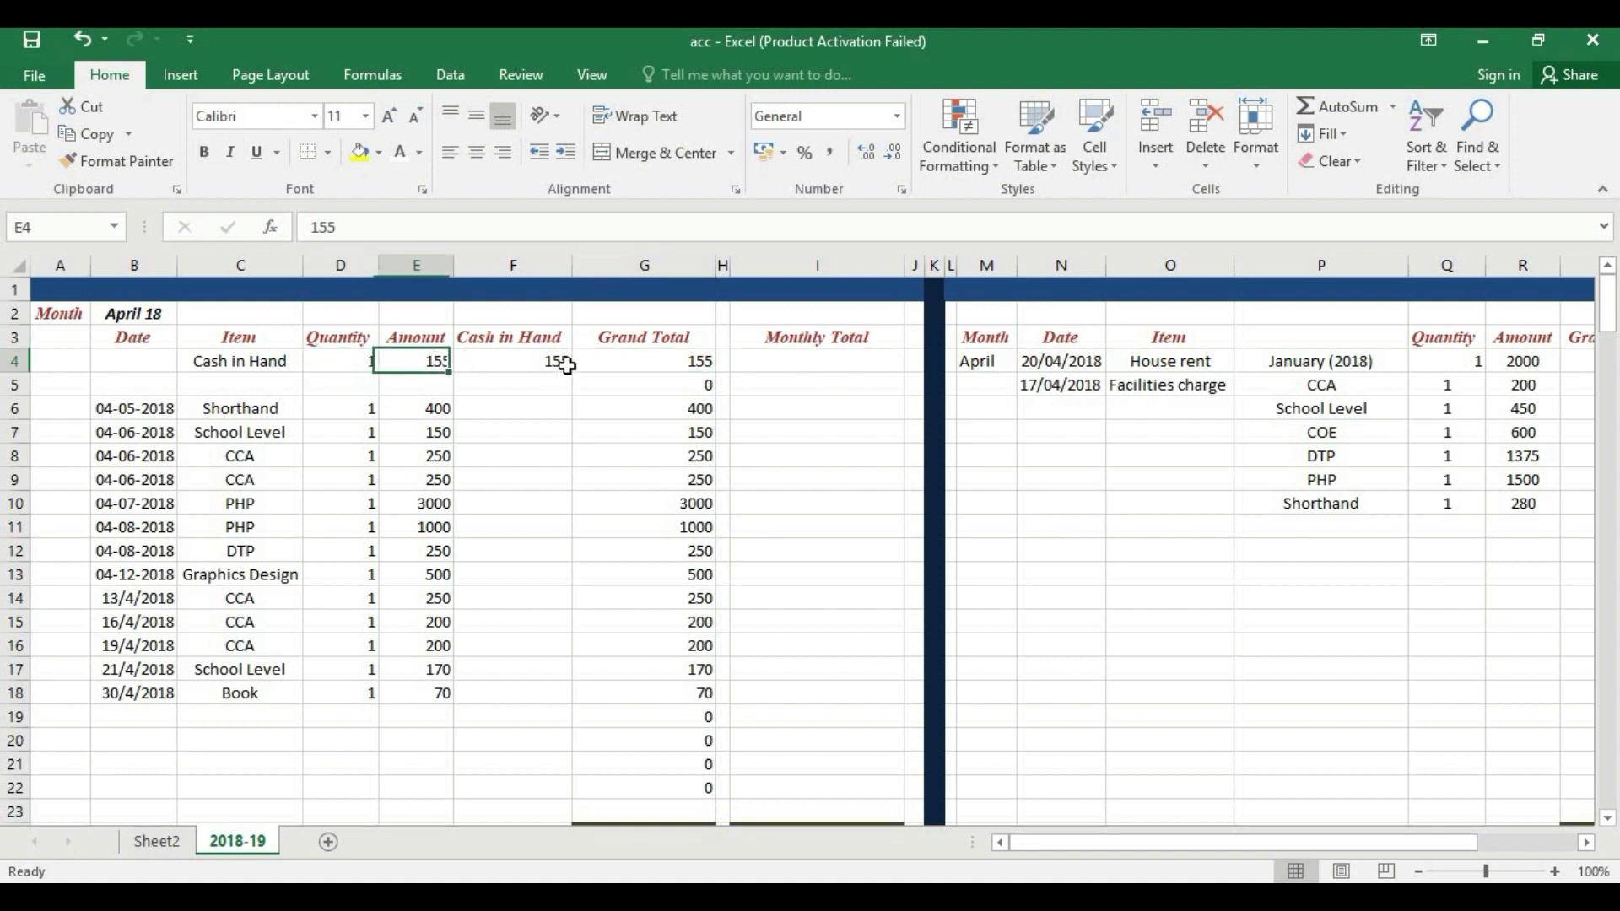
{"action": "left_click", "coordinate": [676, 365]}
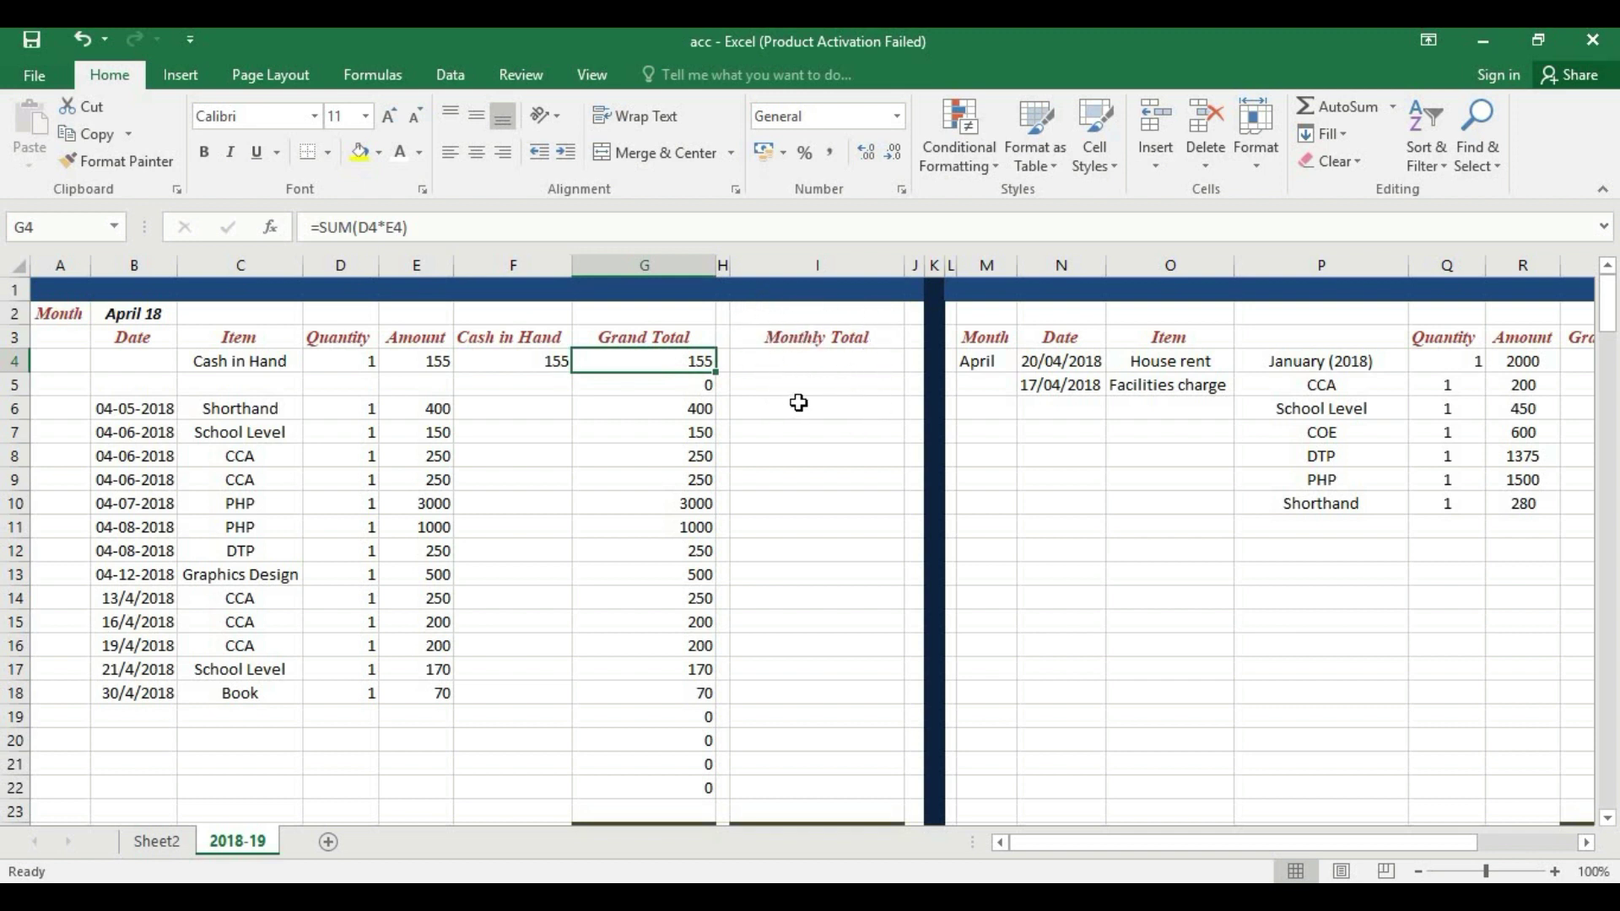
{"action": "left_click", "coordinate": [539, 360]}
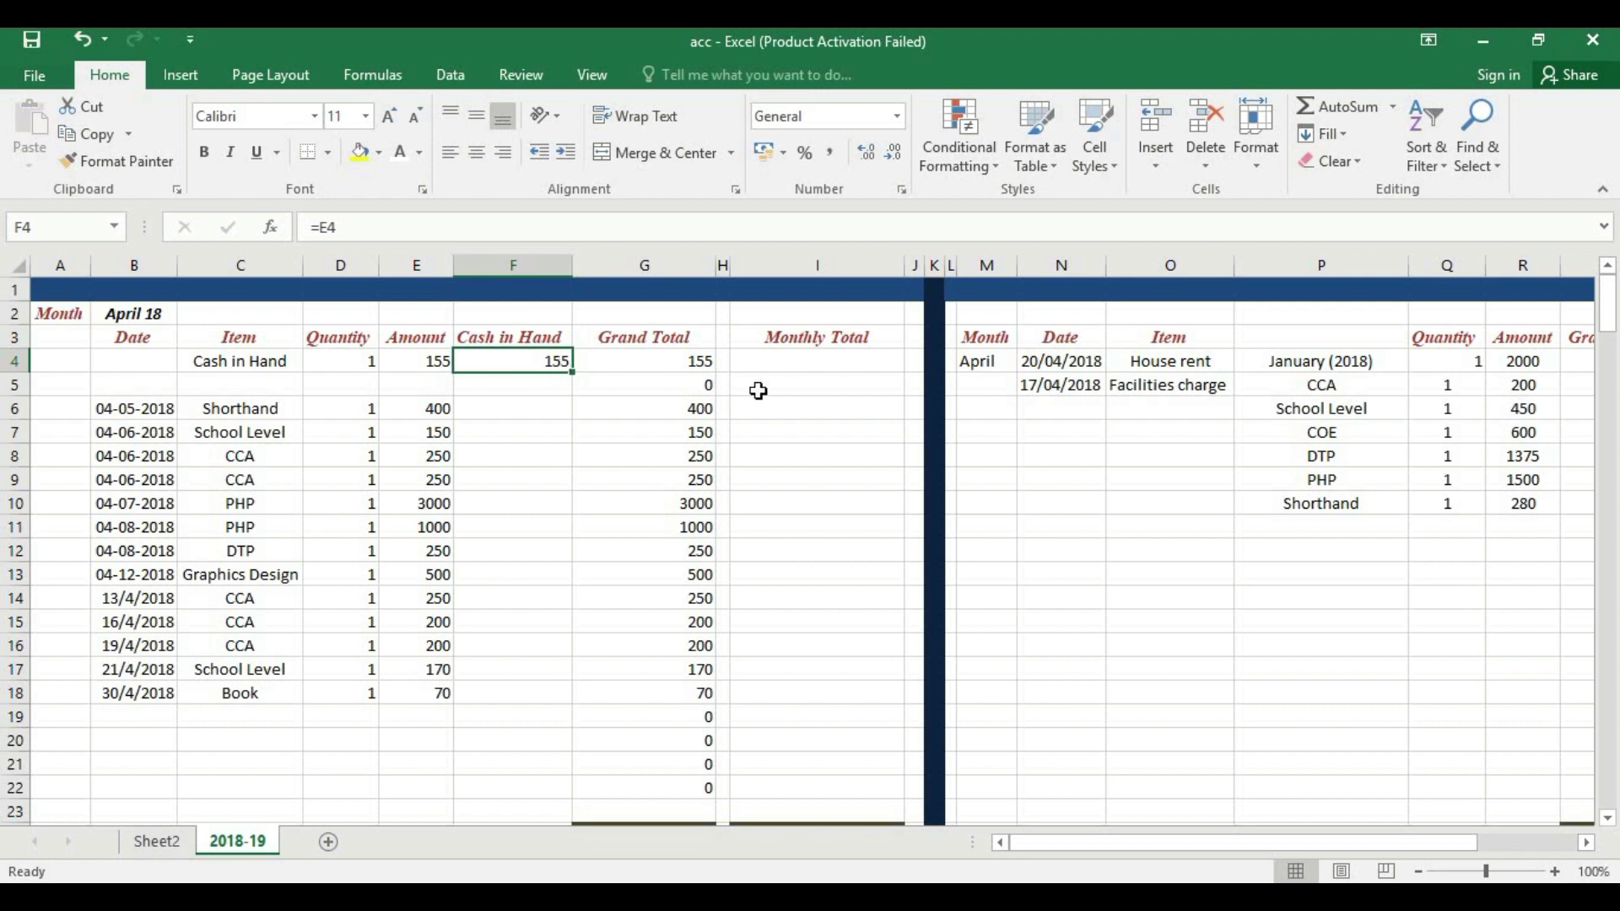
Look over the first dated entry, 04-05-2018, and its Shorthand item and quantity
{"action": "scroll", "coordinate": [832, 363], "scroll_direction": "down", "scroll_amount": 3}
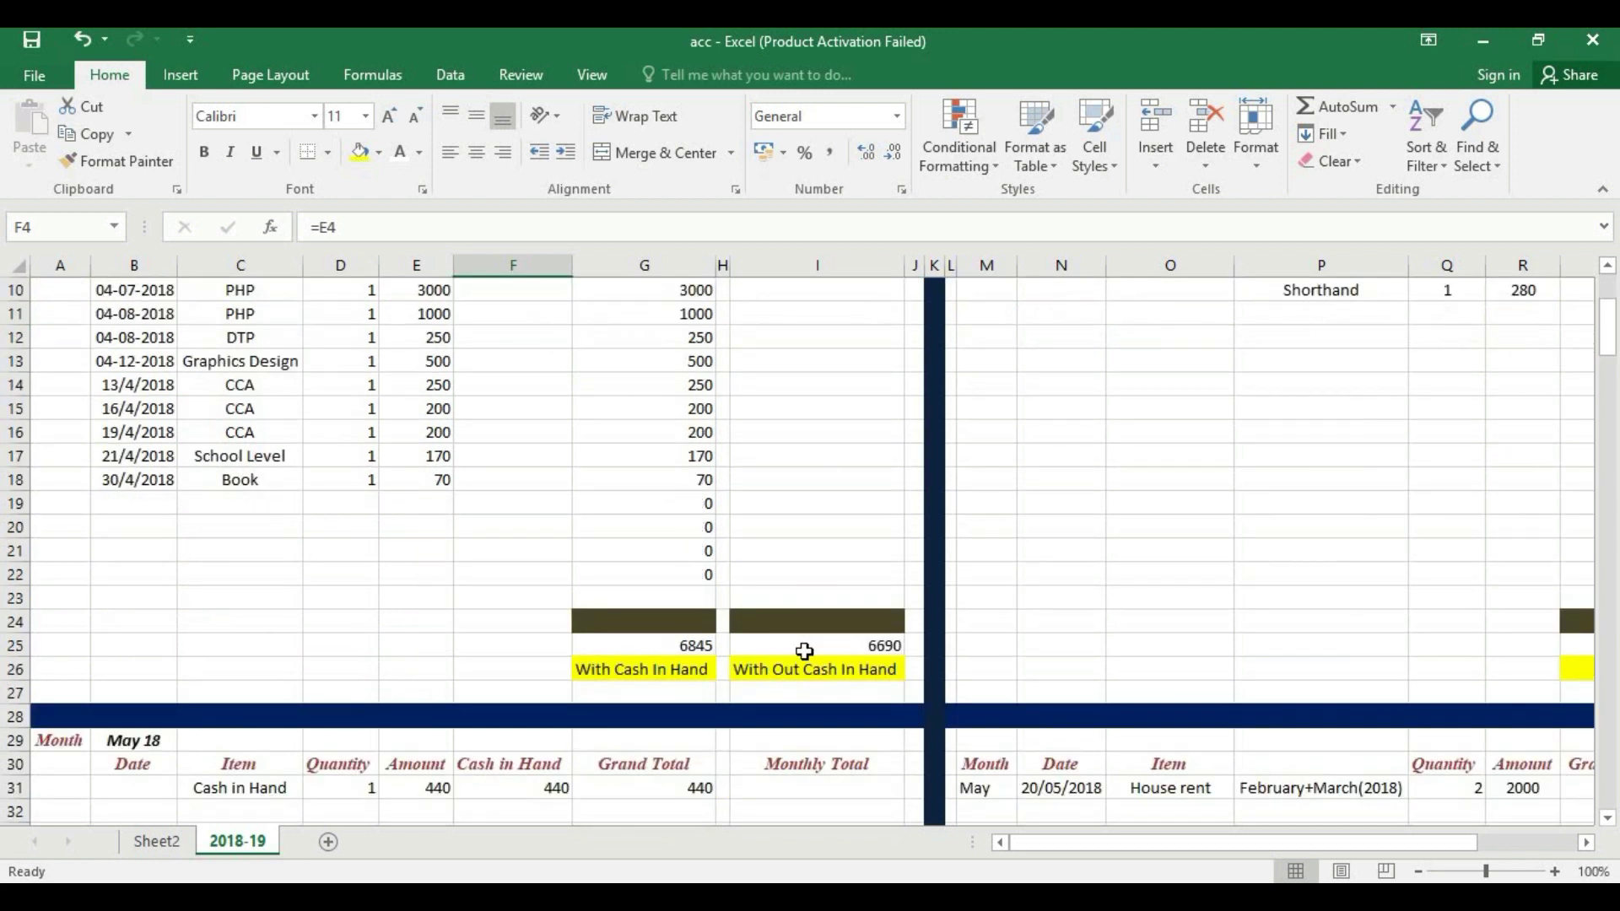
{"action": "scroll", "coordinate": [835, 383], "scroll_direction": "up", "scroll_amount": 3}
{"action": "scroll", "coordinate": [823, 766], "scroll_direction": "down", "scroll_amount": 1}
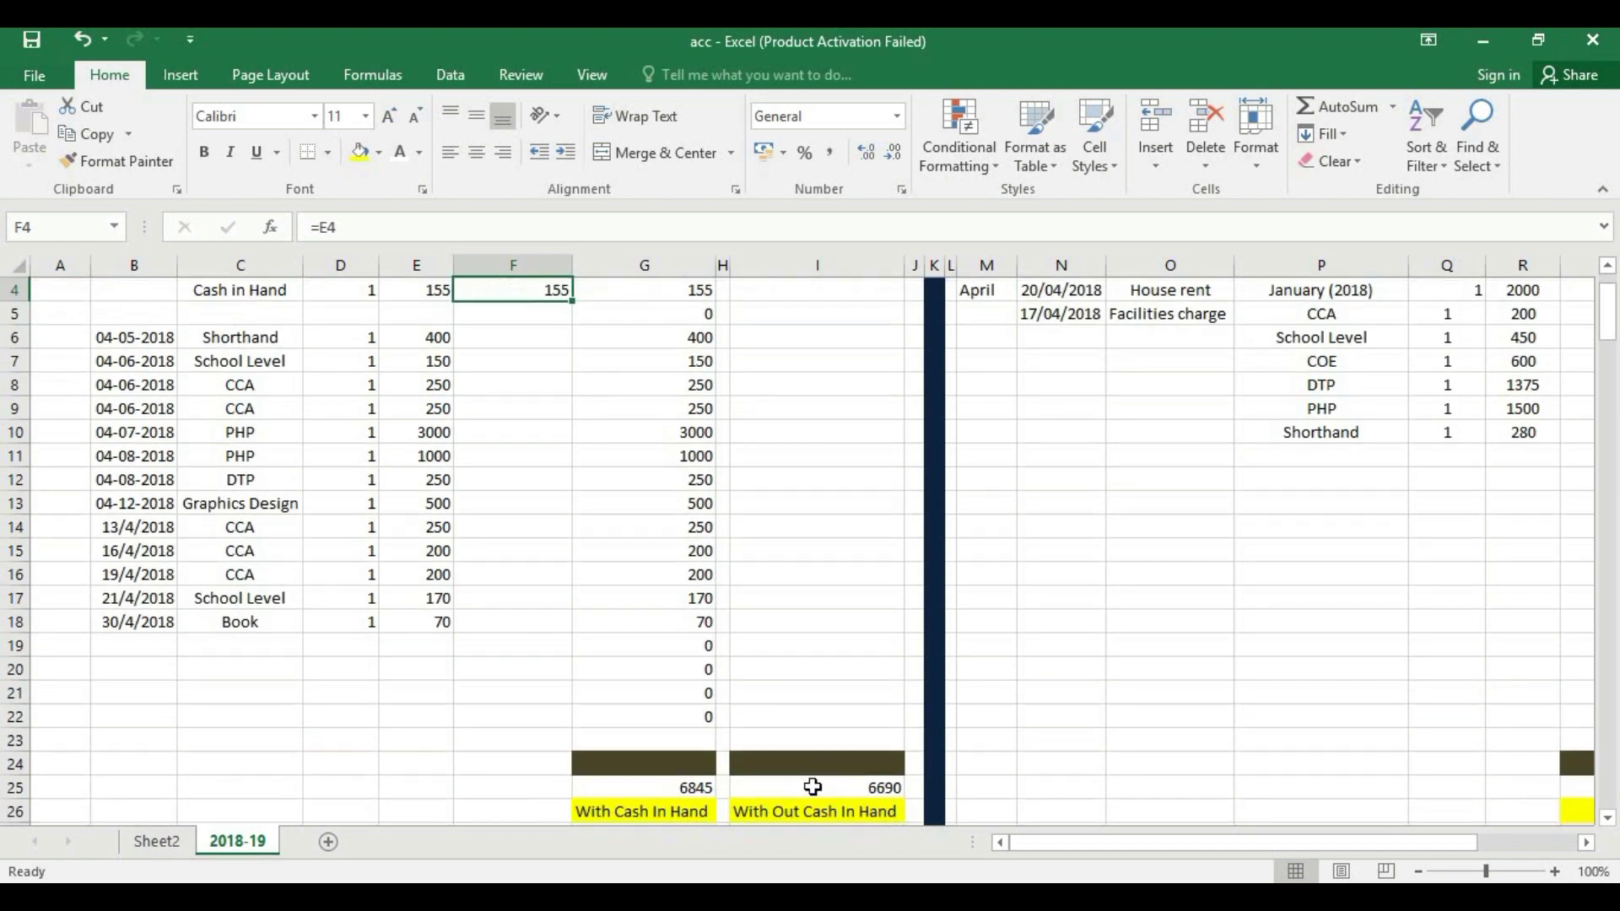
{"action": "scroll", "coordinate": [815, 785], "scroll_direction": "up", "scroll_amount": 1}
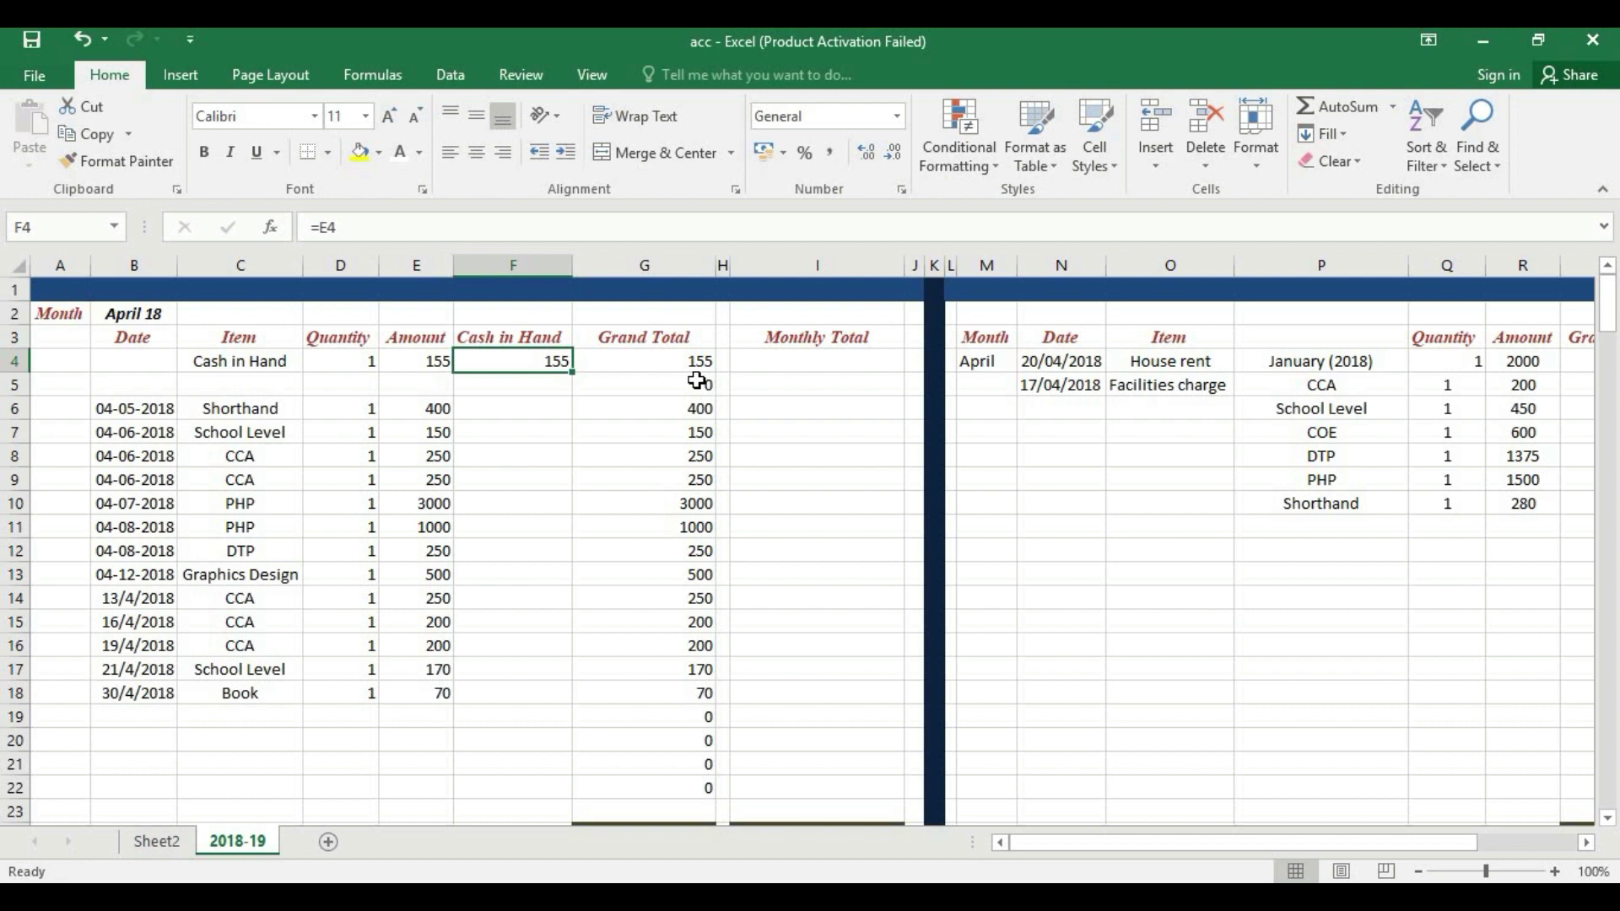
{"action": "scroll", "coordinate": [650, 372], "scroll_direction": "down", "scroll_amount": 3}
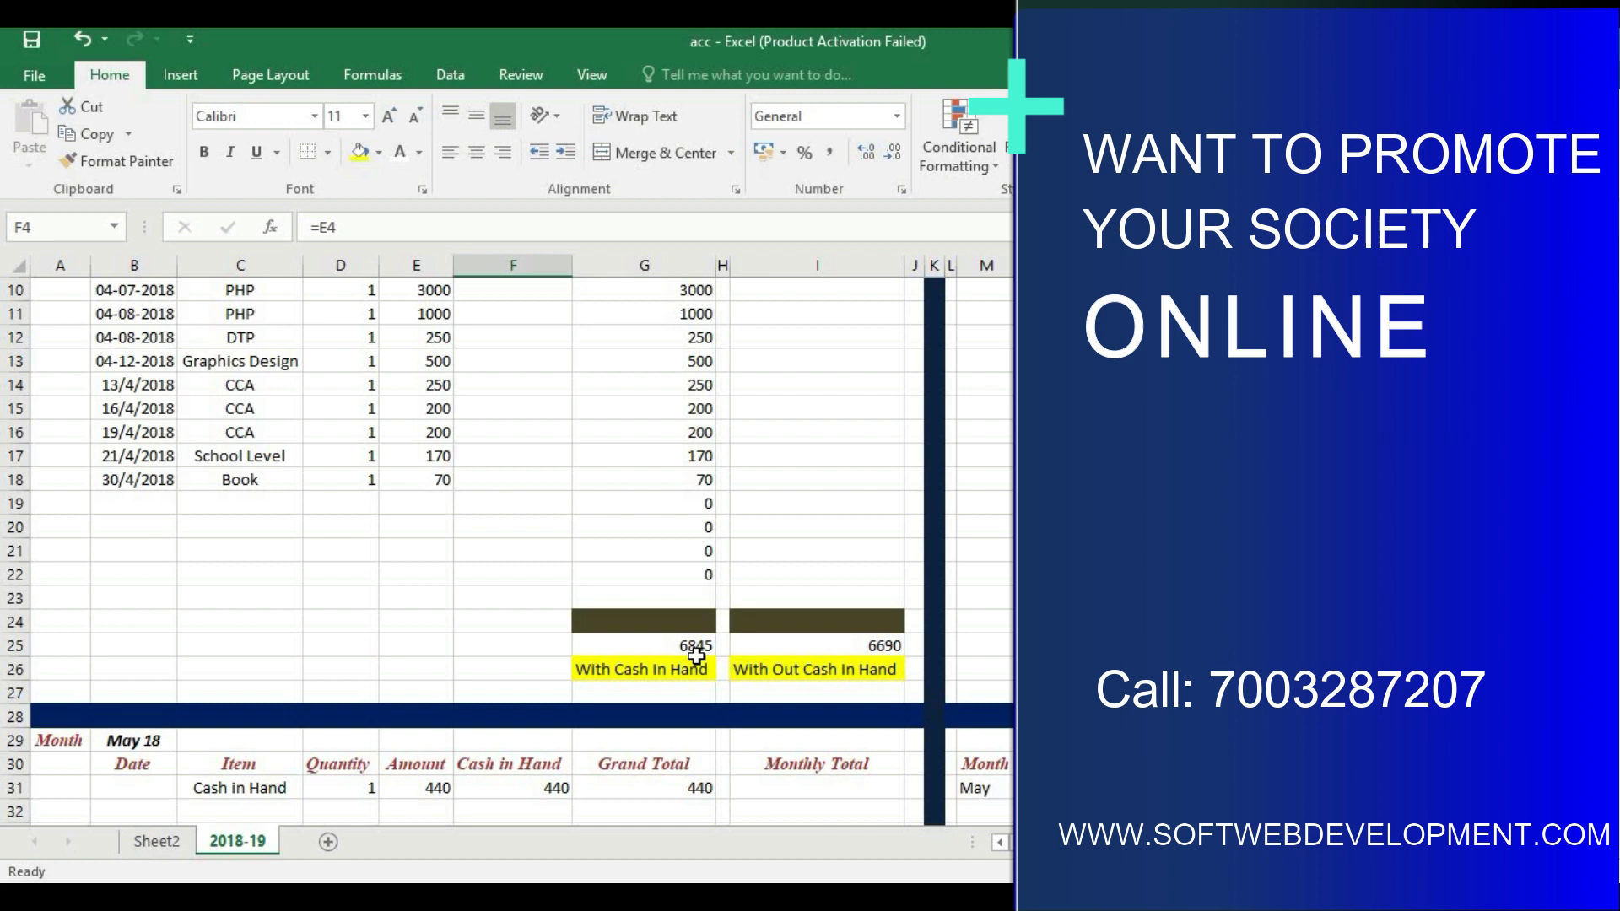
{"action": "scroll", "coordinate": [783, 582], "scroll_direction": "up", "scroll_amount": 3}
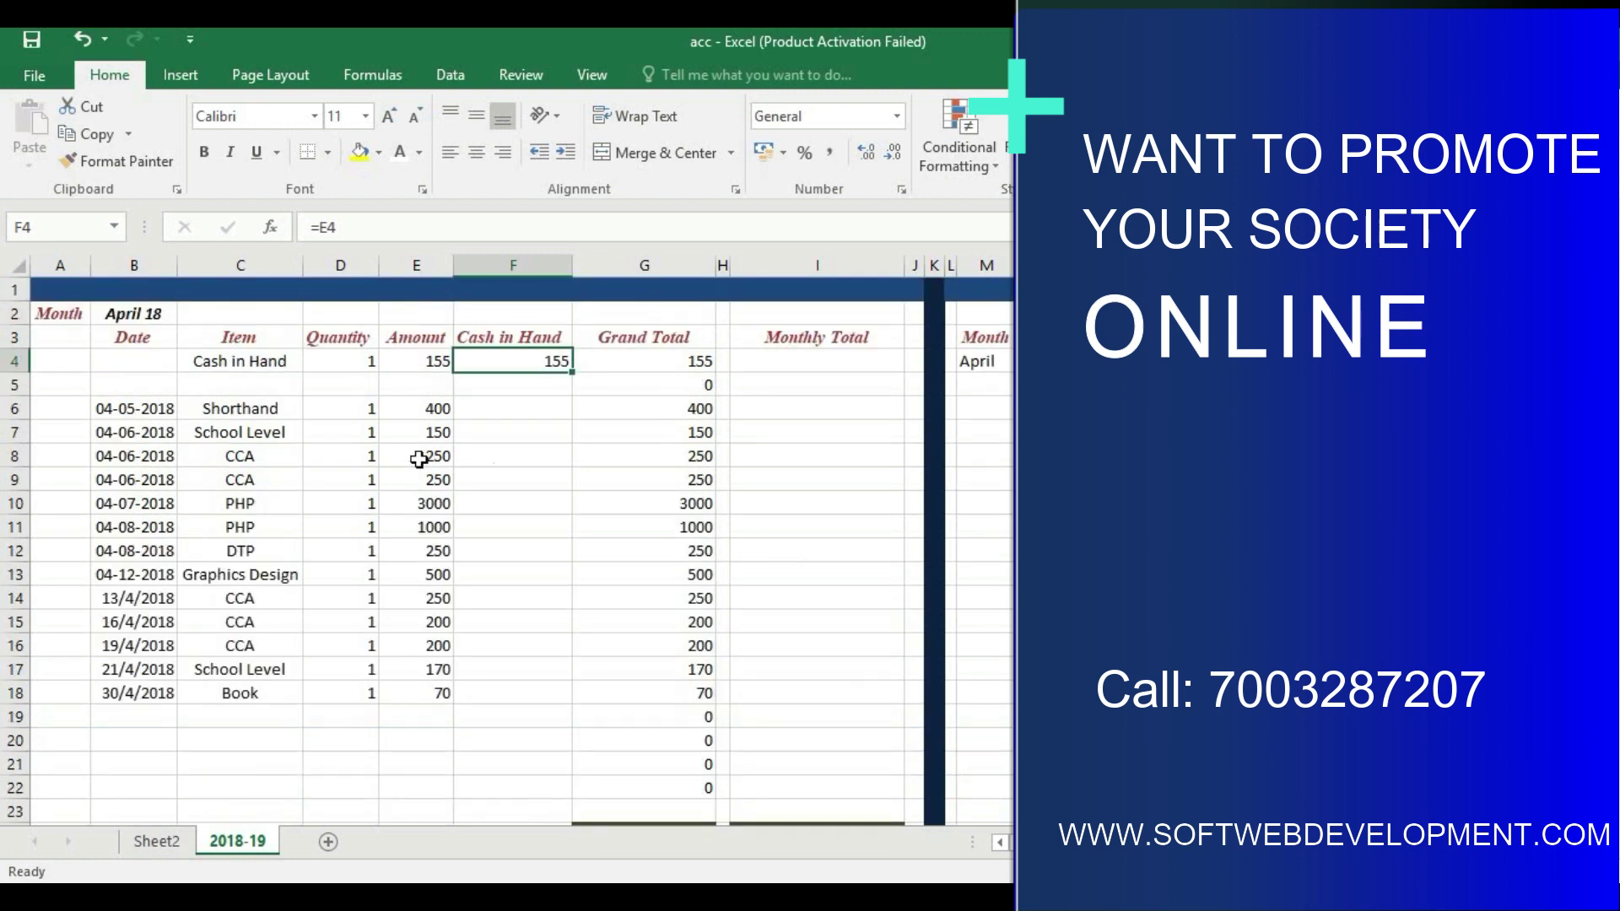
{"action": "left_click", "coordinate": [118, 409]}
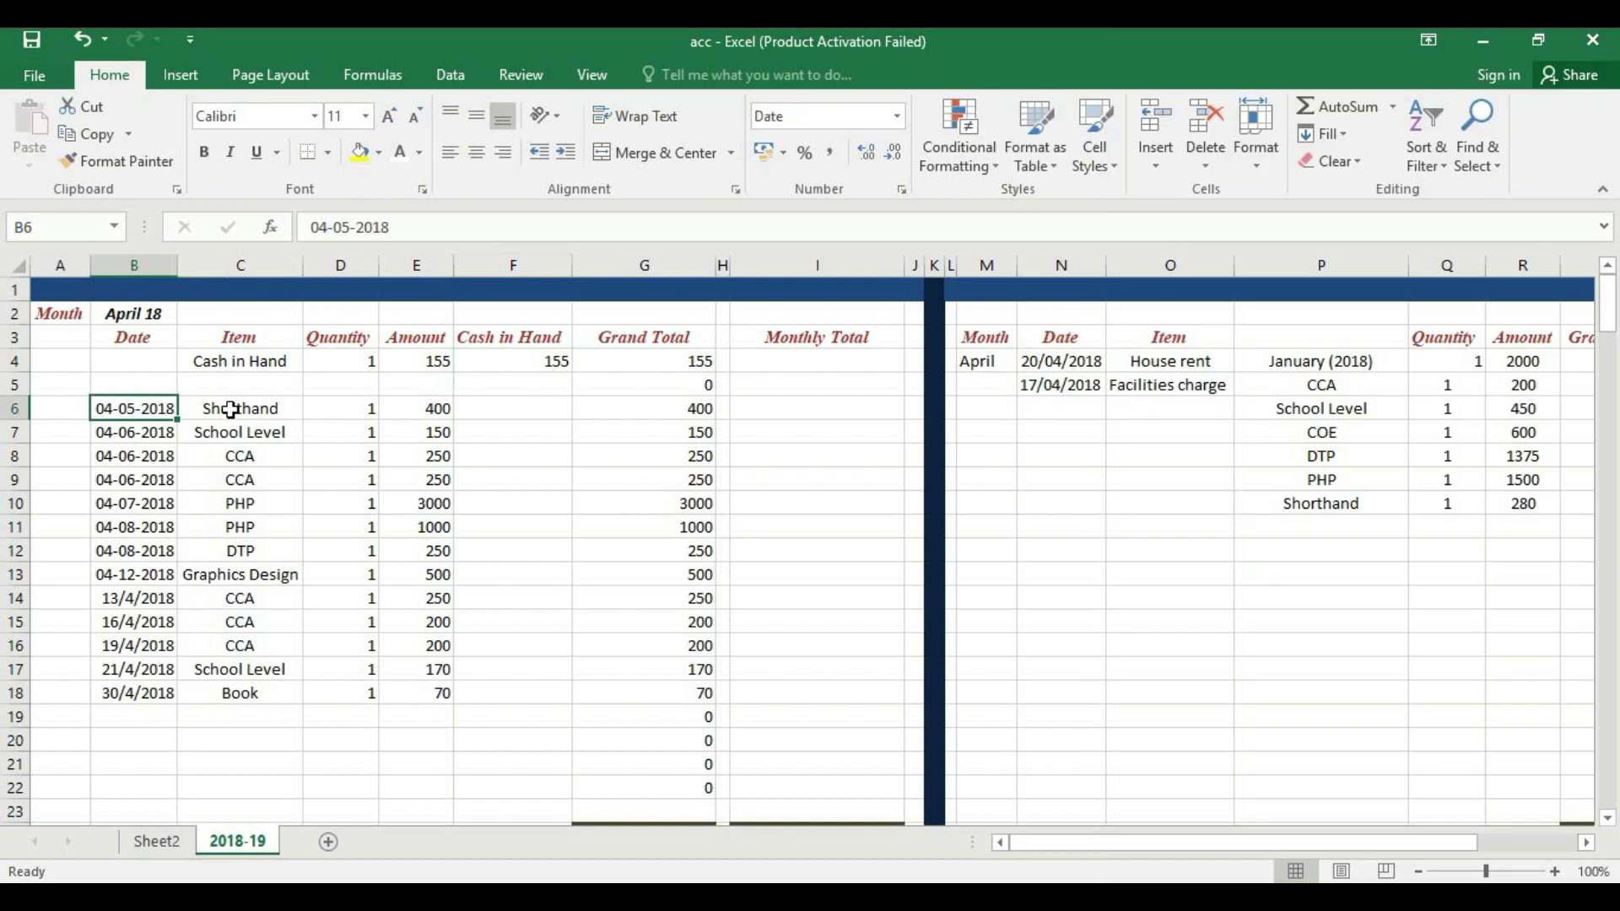
{"action": "left_click", "coordinate": [266, 415]}
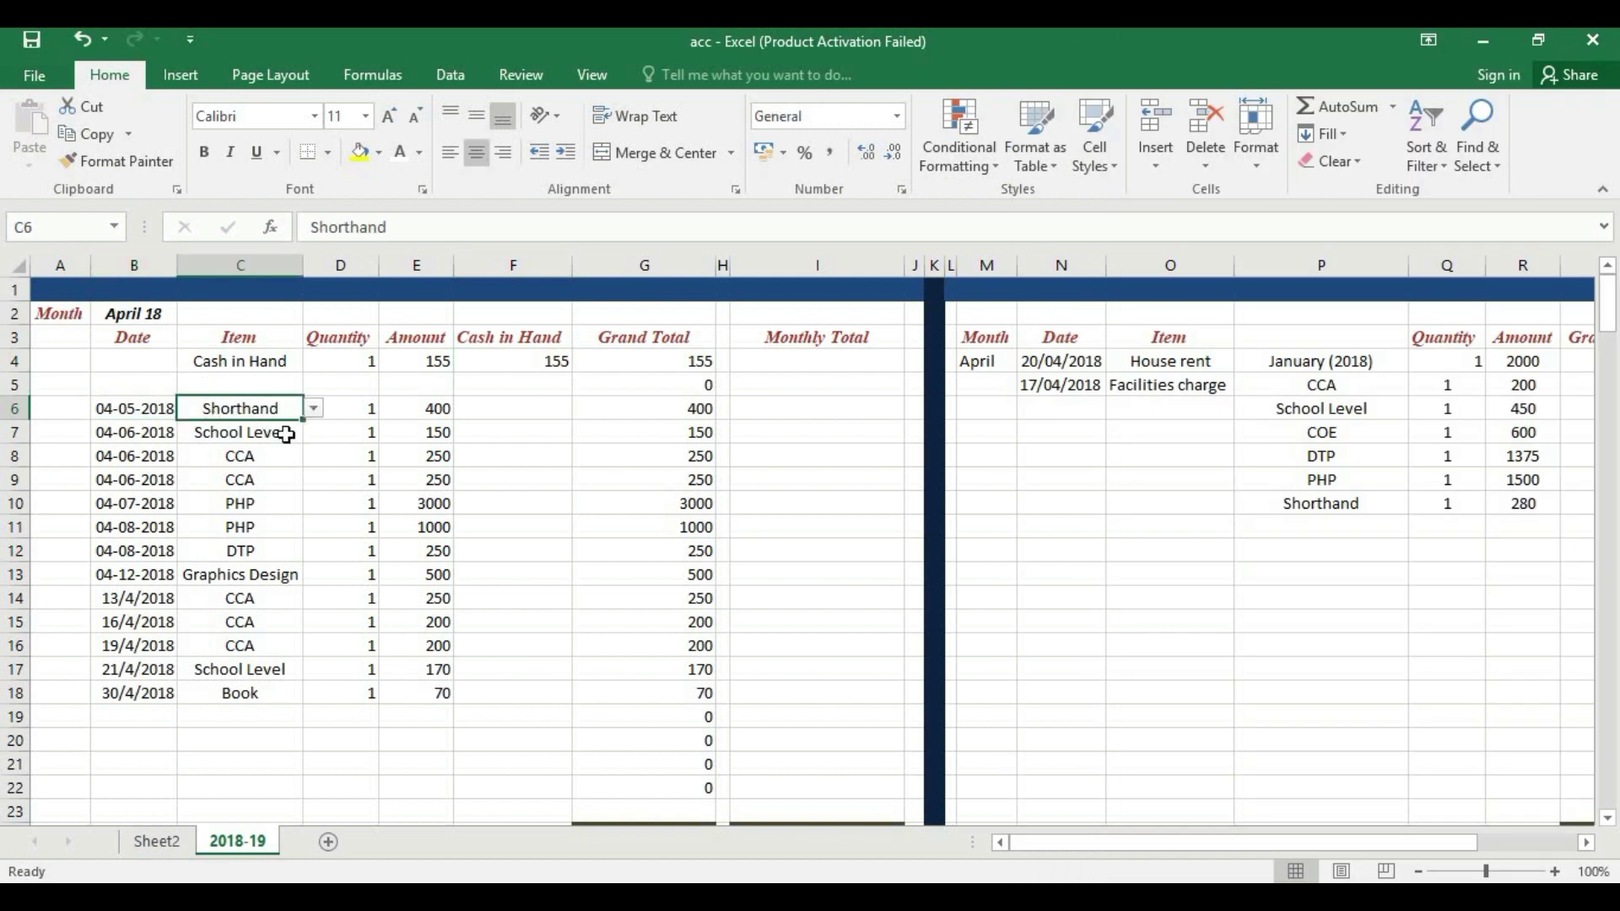
{"action": "left_click", "coordinate": [351, 408]}
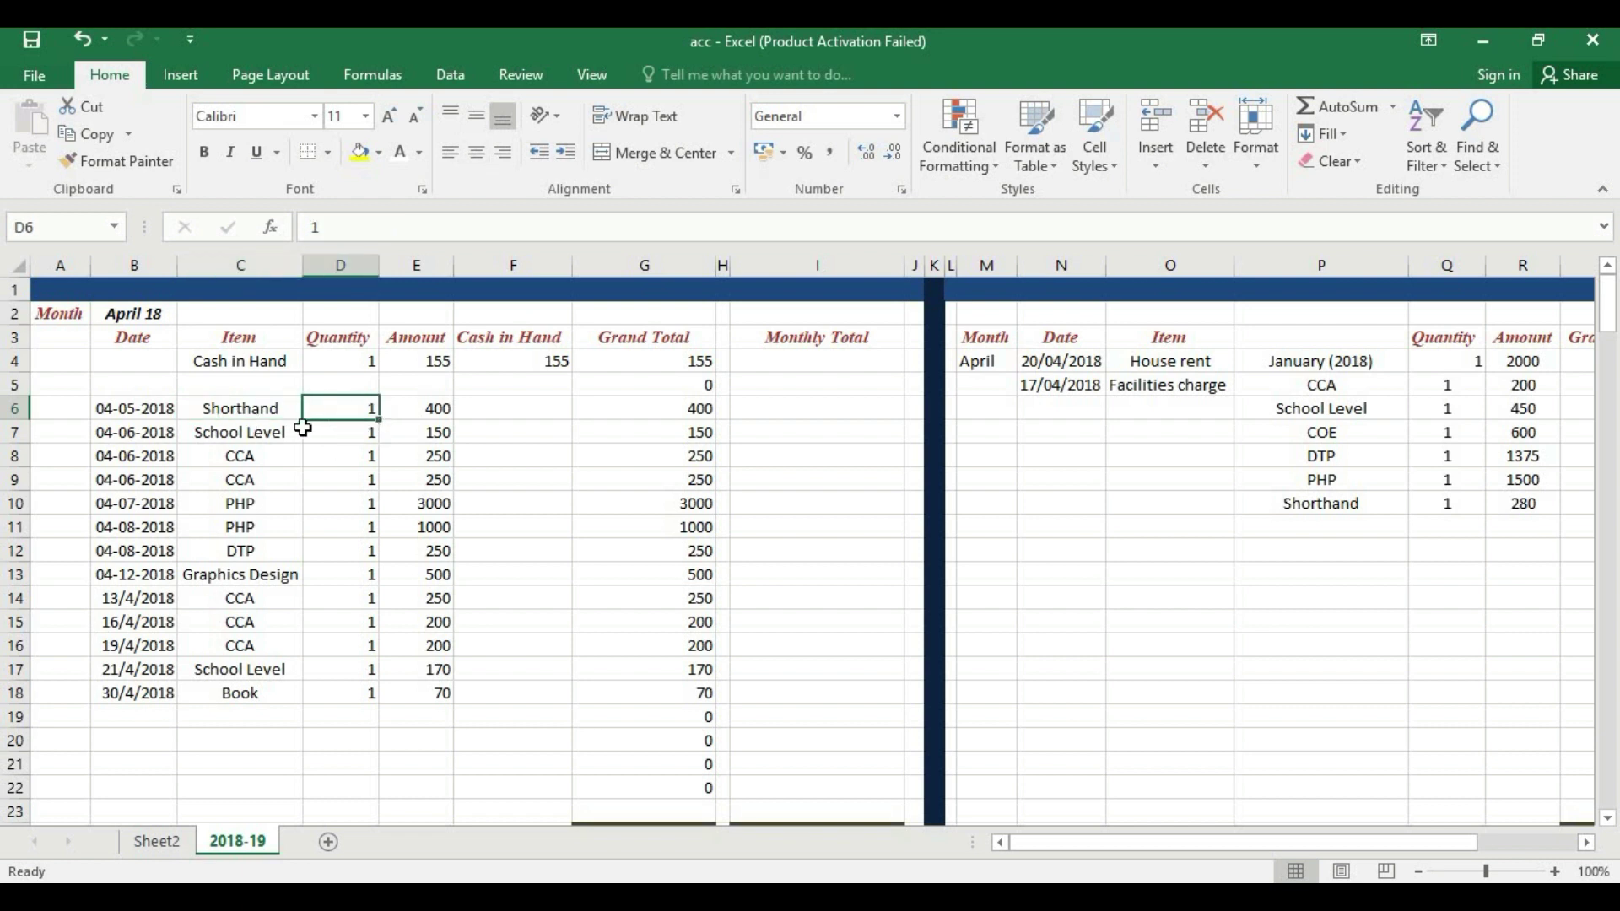
Enter =SUM(D6*E6) in G6 so Shorthand's quantity 1 times 400 totals 400
{"action": "left_click", "coordinate": [258, 406]}
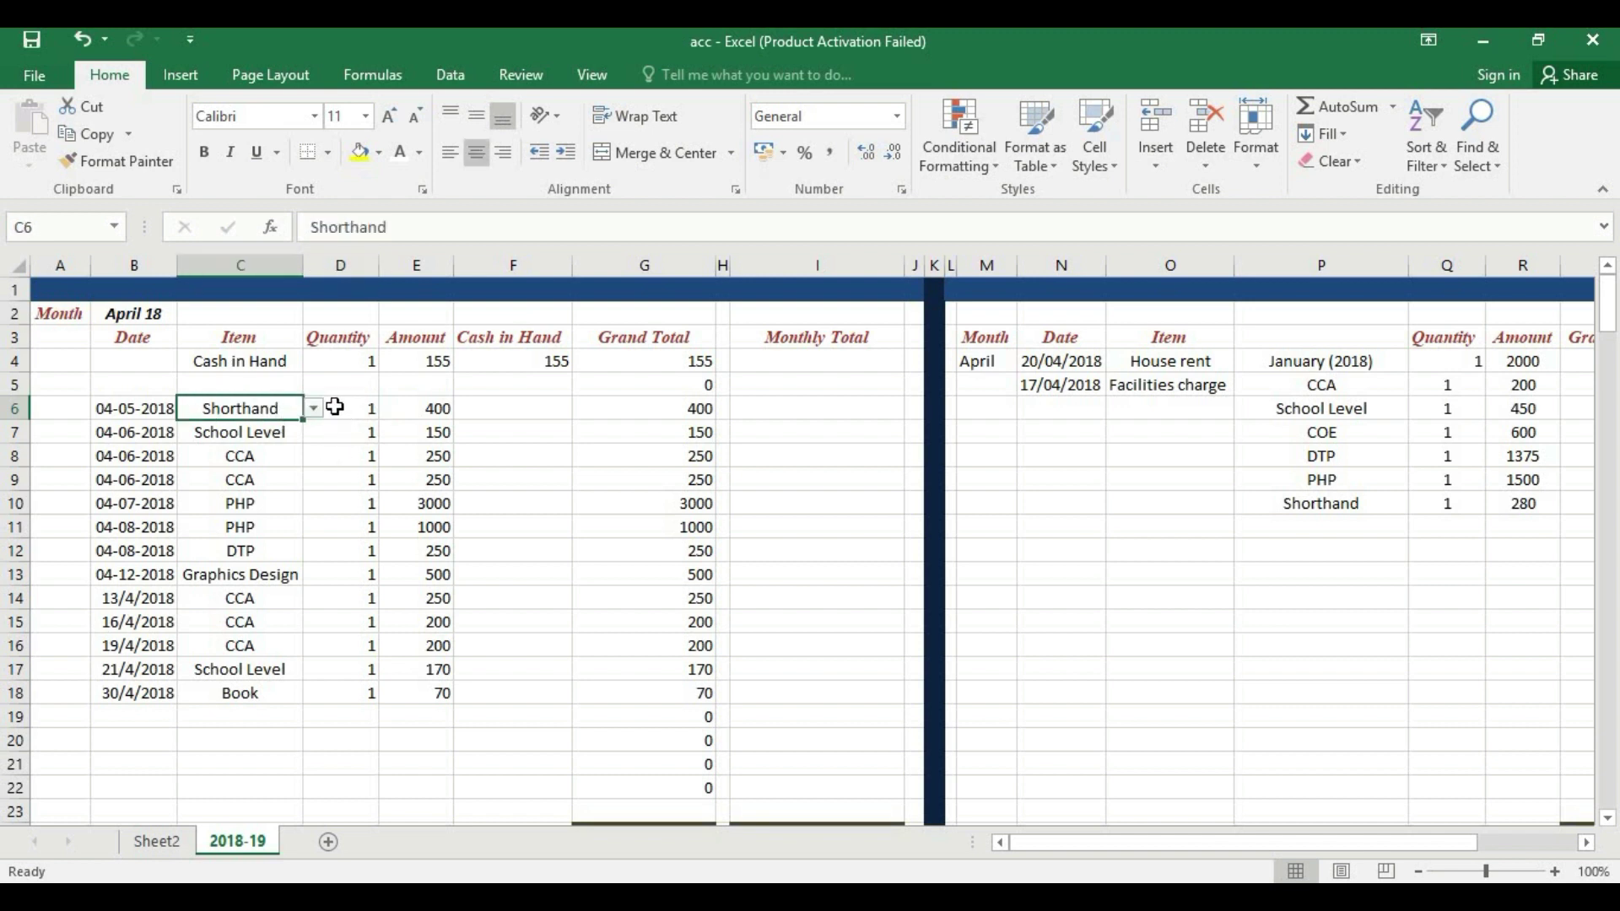
{"action": "left_click", "coordinate": [335, 407]}
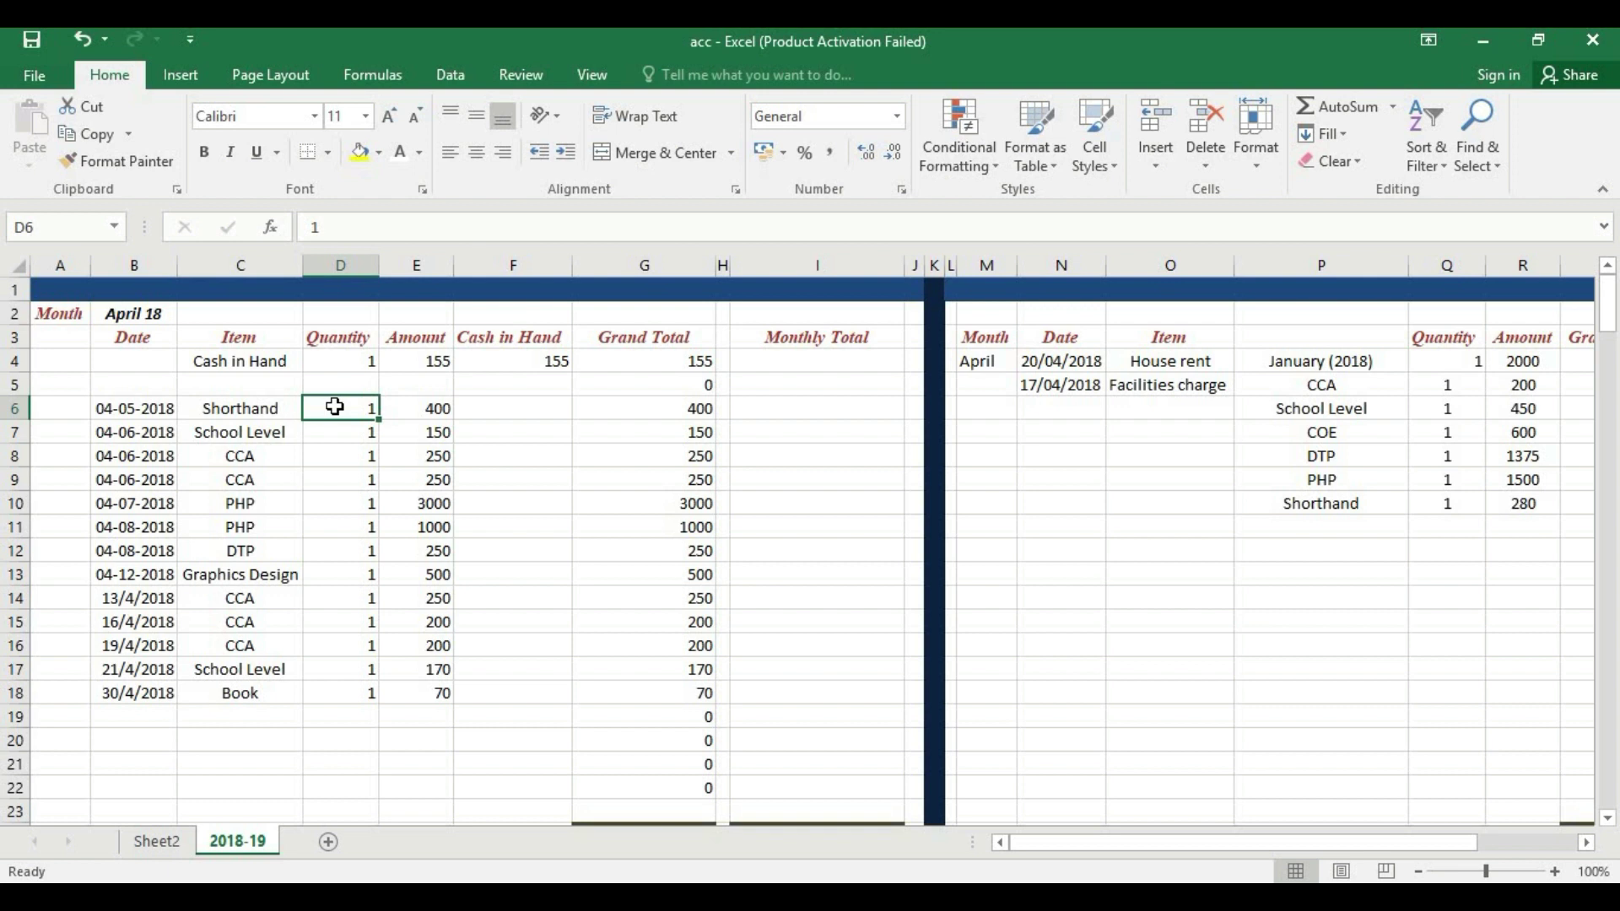
{"action": "left_click", "coordinate": [408, 417]}
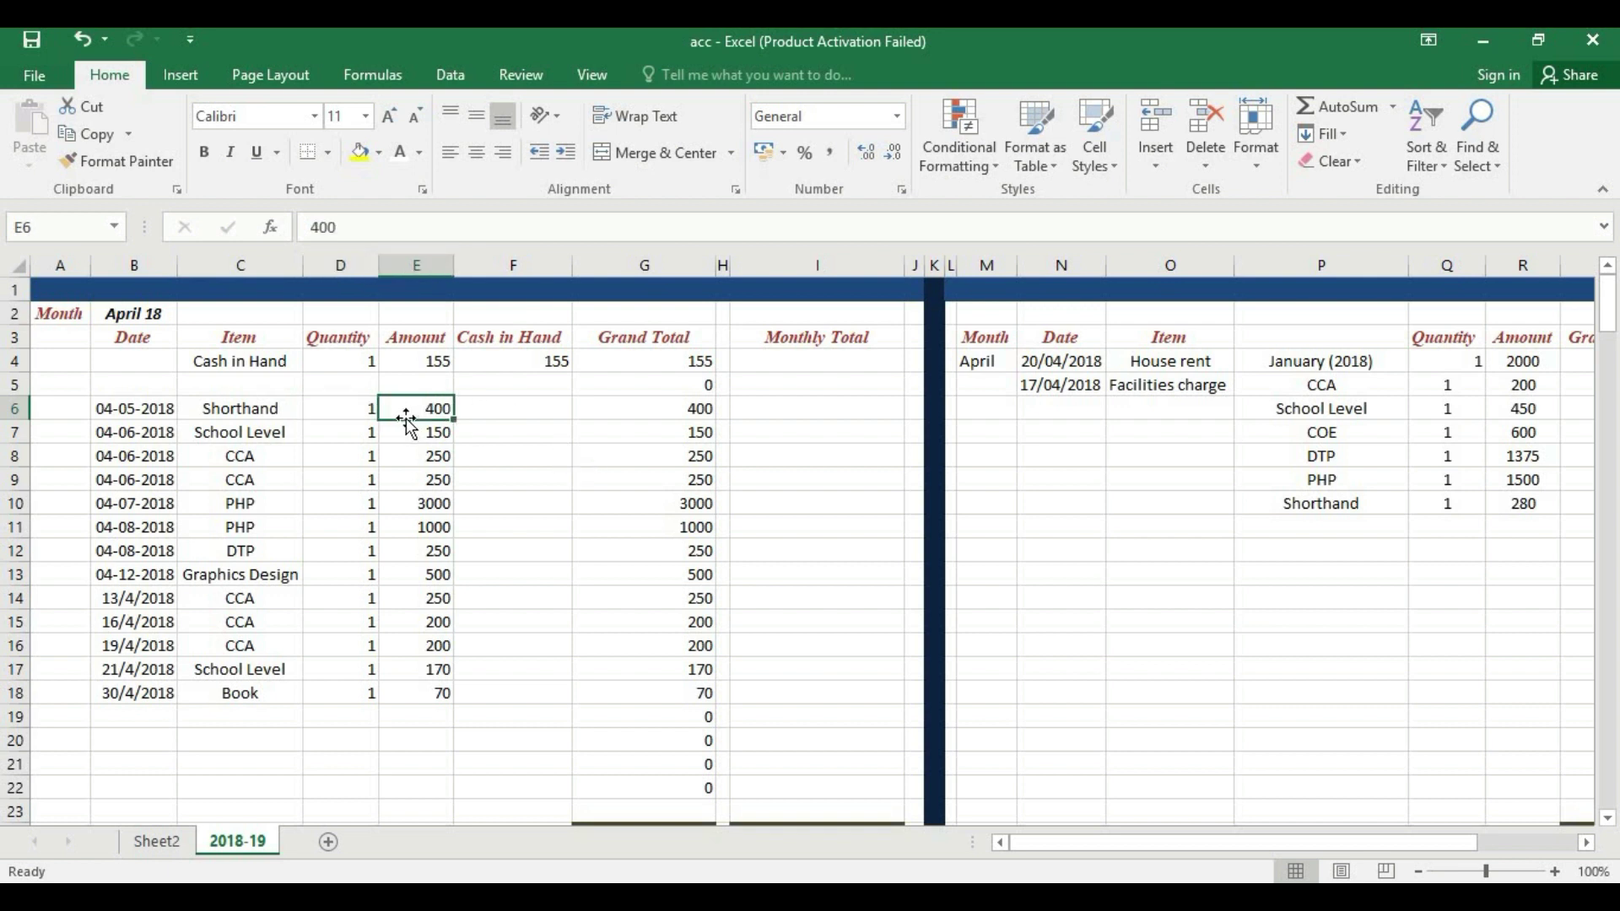
{"action": "left_click", "coordinate": [686, 430]}
{"action": "left_click", "coordinate": [684, 412]}
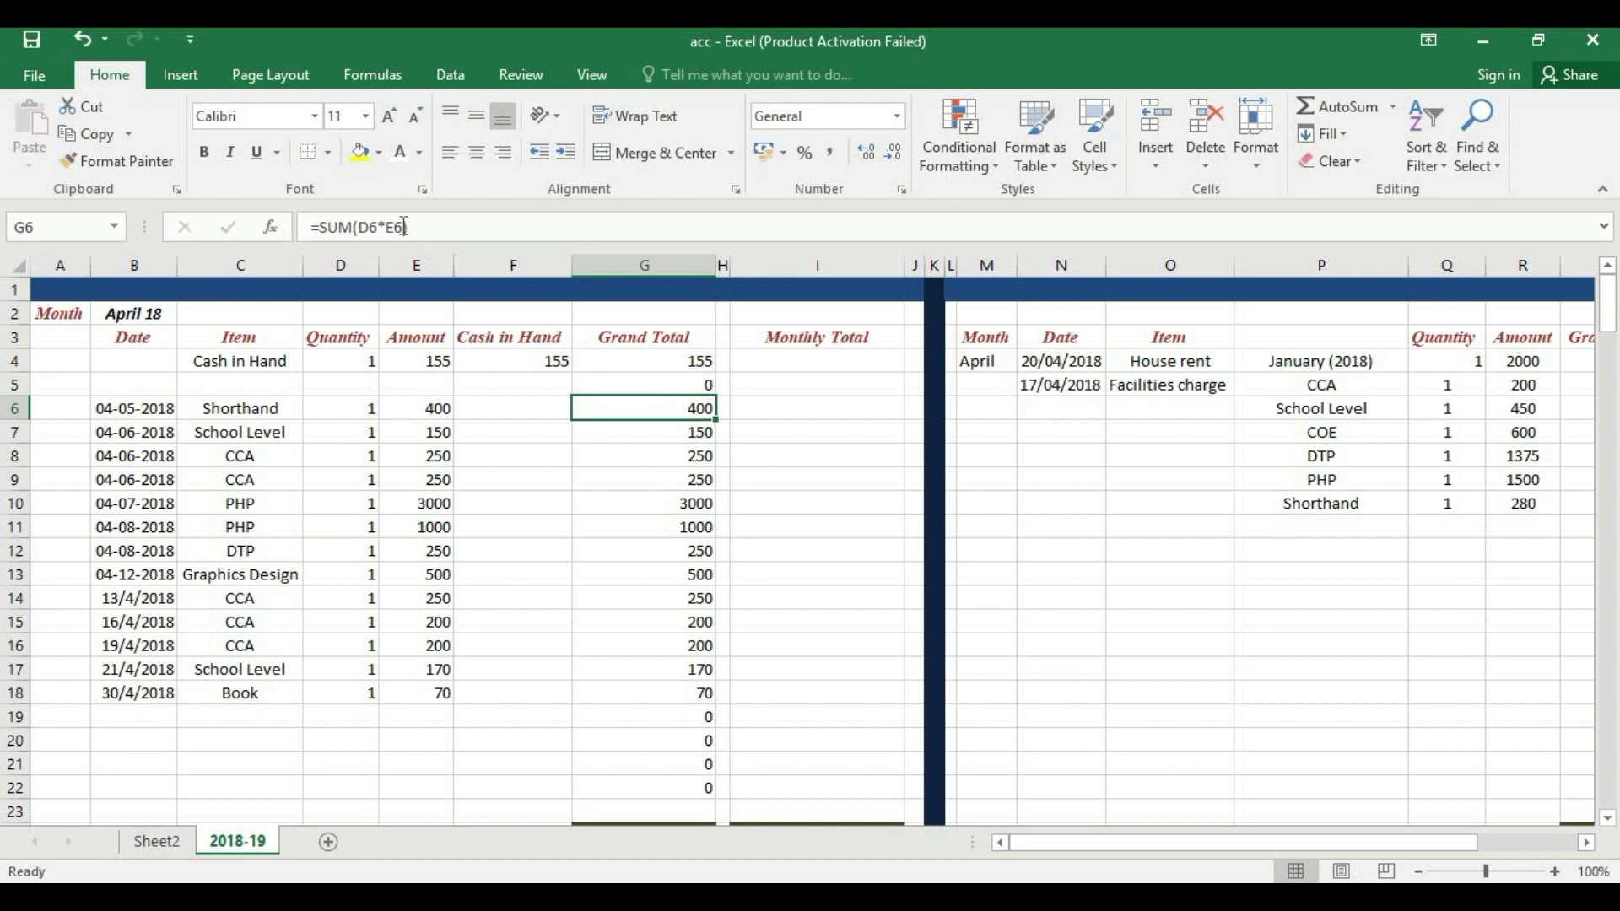
{"action": "left_click_drag", "start_coordinate": [406, 224], "coordinate": [313, 222]}
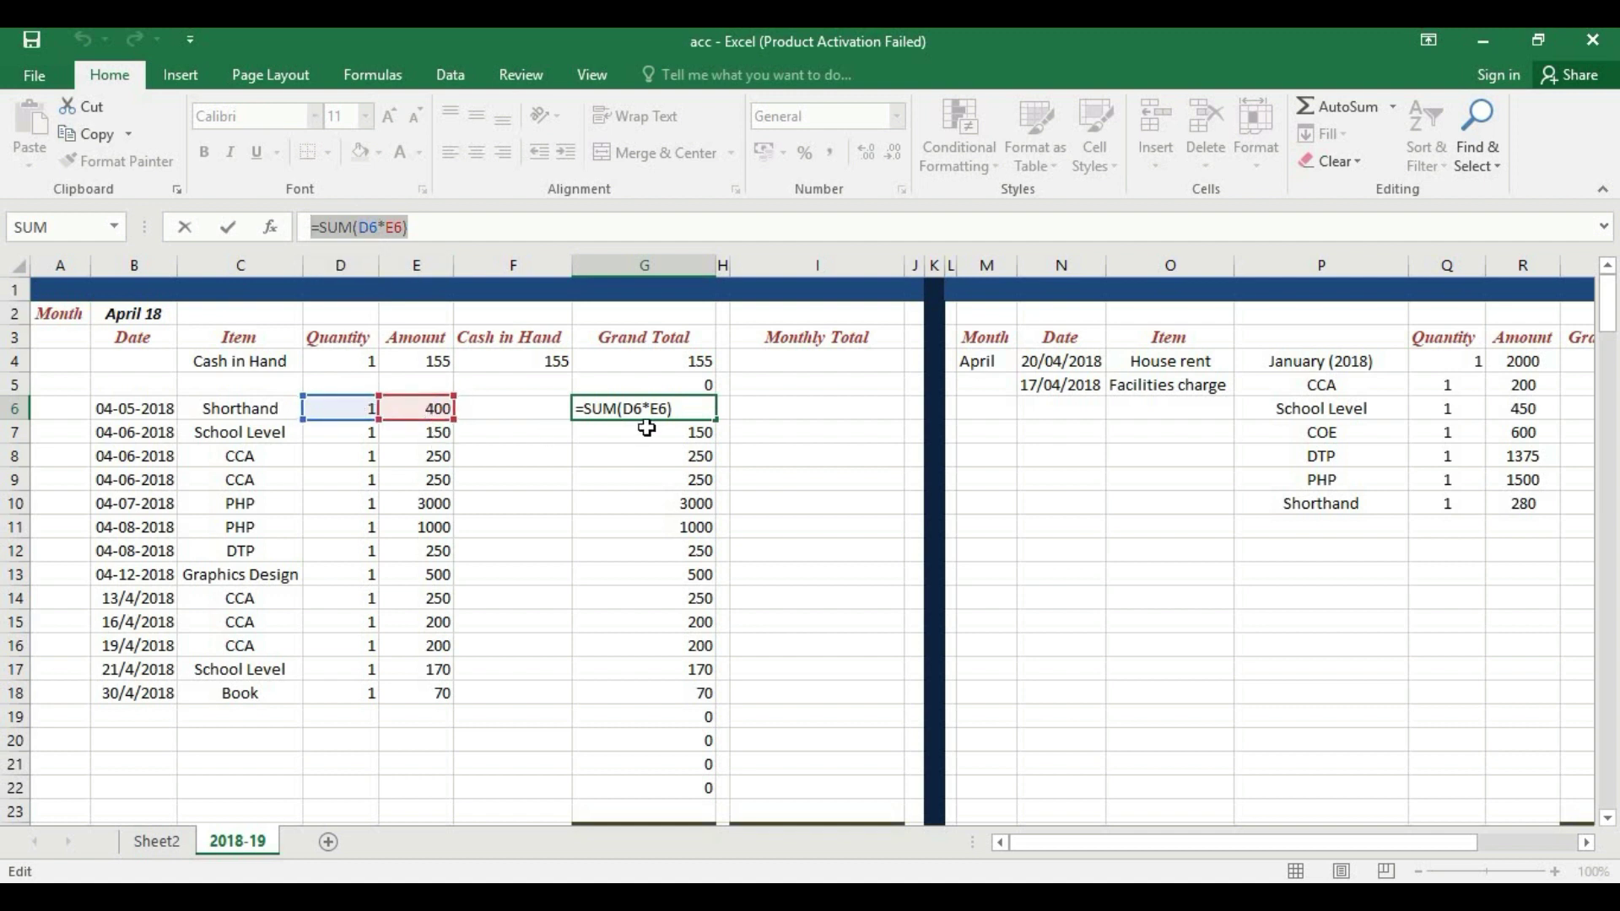
{"action": "key", "text": "Return"}
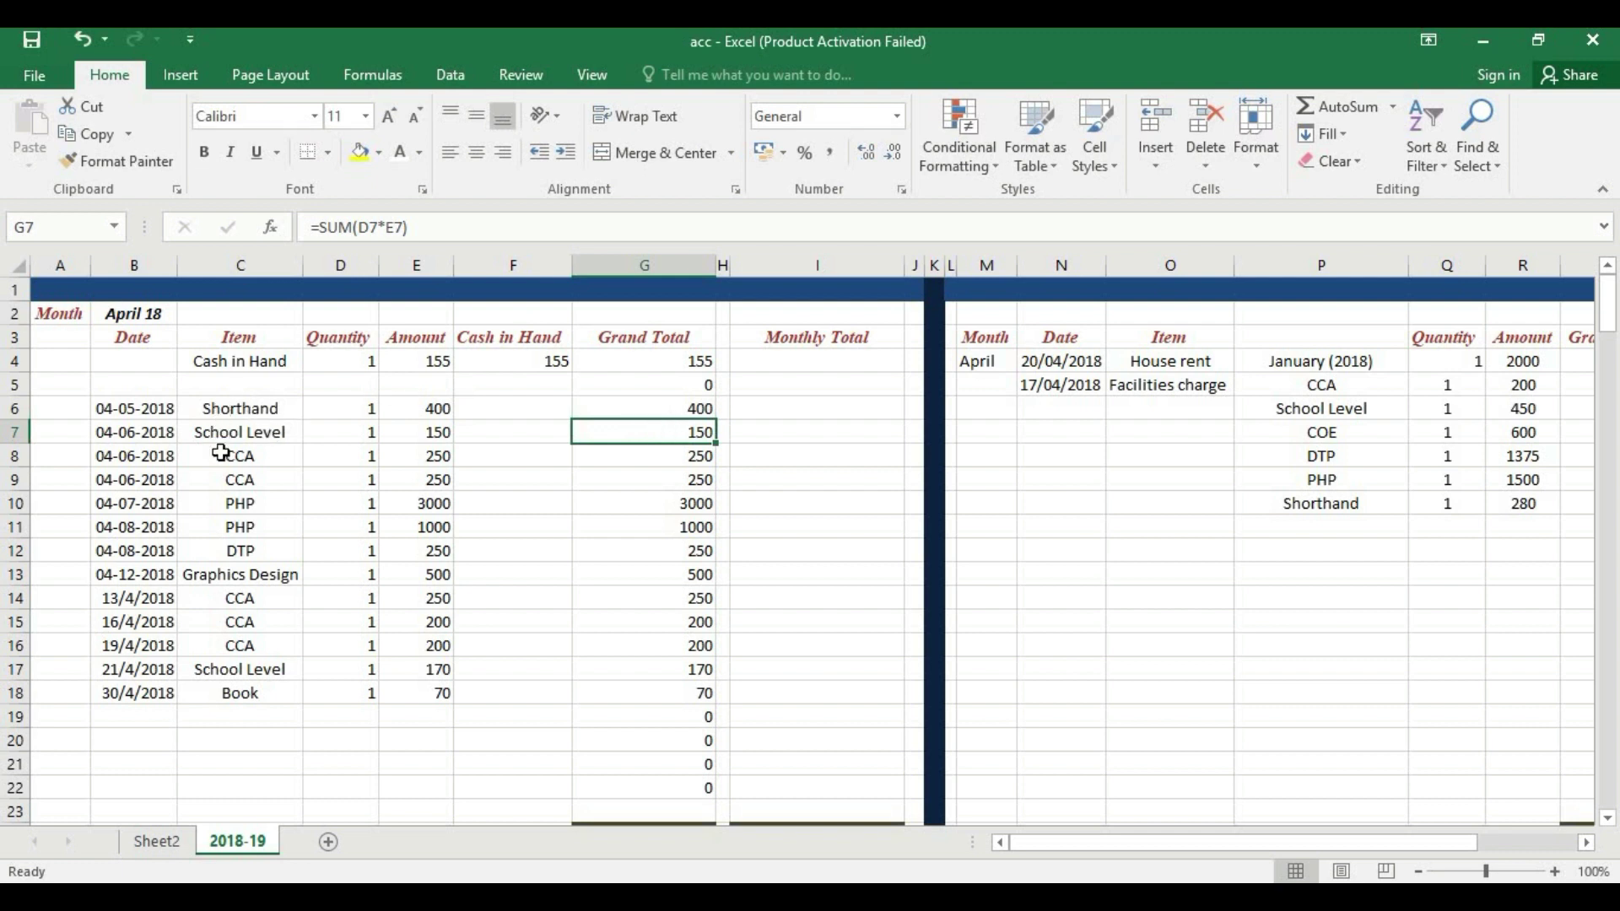
Highlight the April item names, dates and quantities in columns C, B and D
{"action": "left_click_drag", "start_coordinate": [221, 412], "coordinate": [243, 694]}
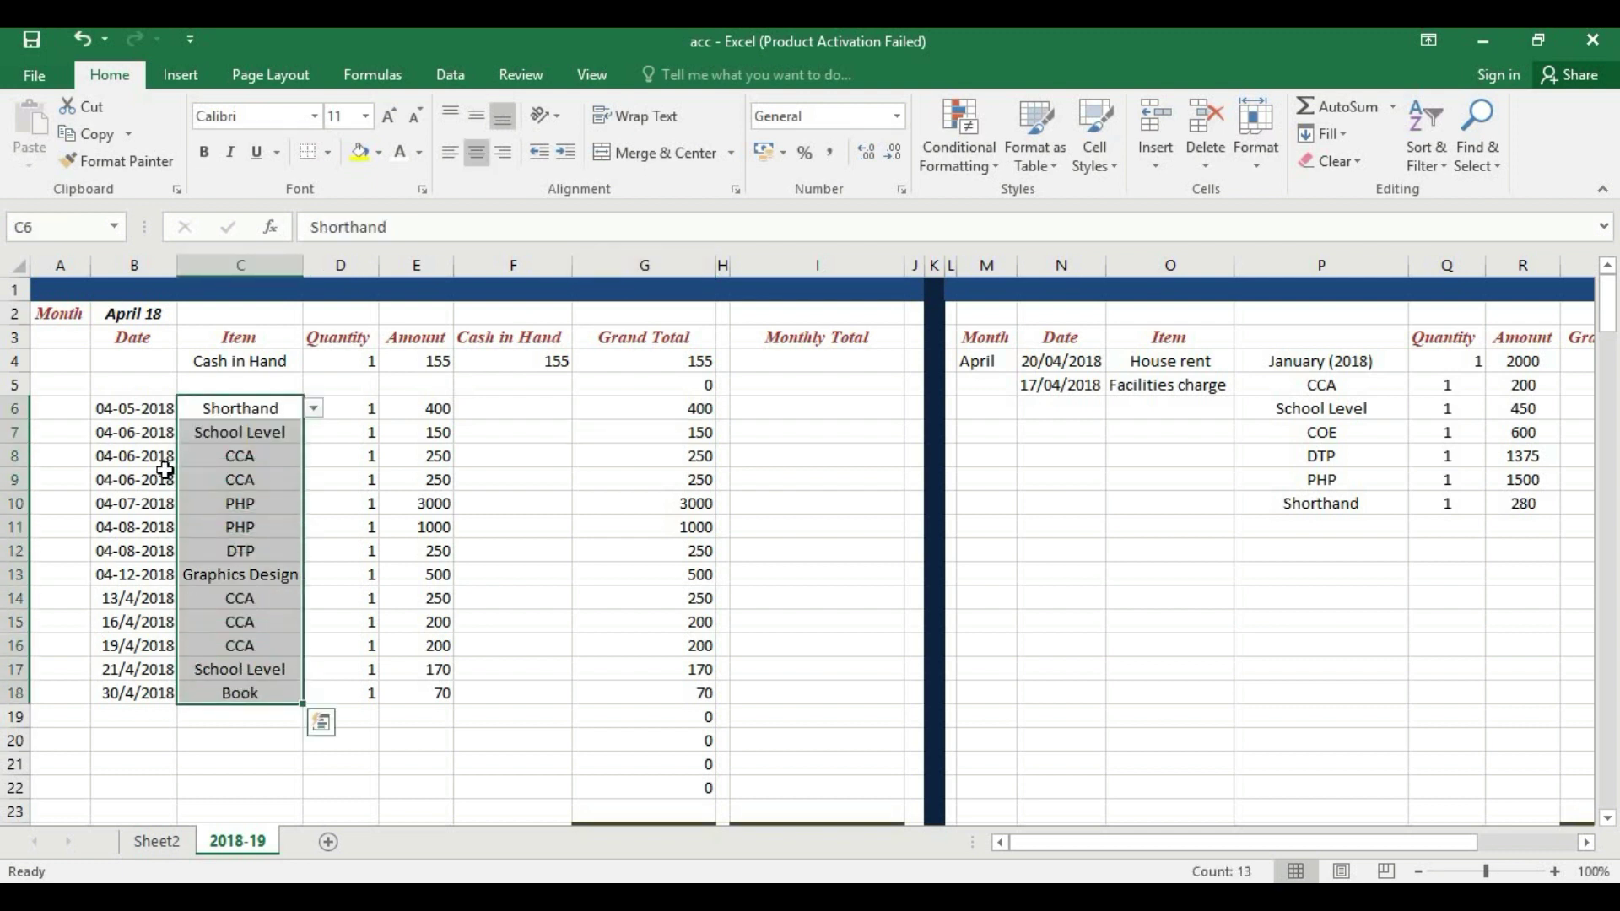
{"action": "left_click_drag", "start_coordinate": [127, 414], "coordinate": [166, 671]}
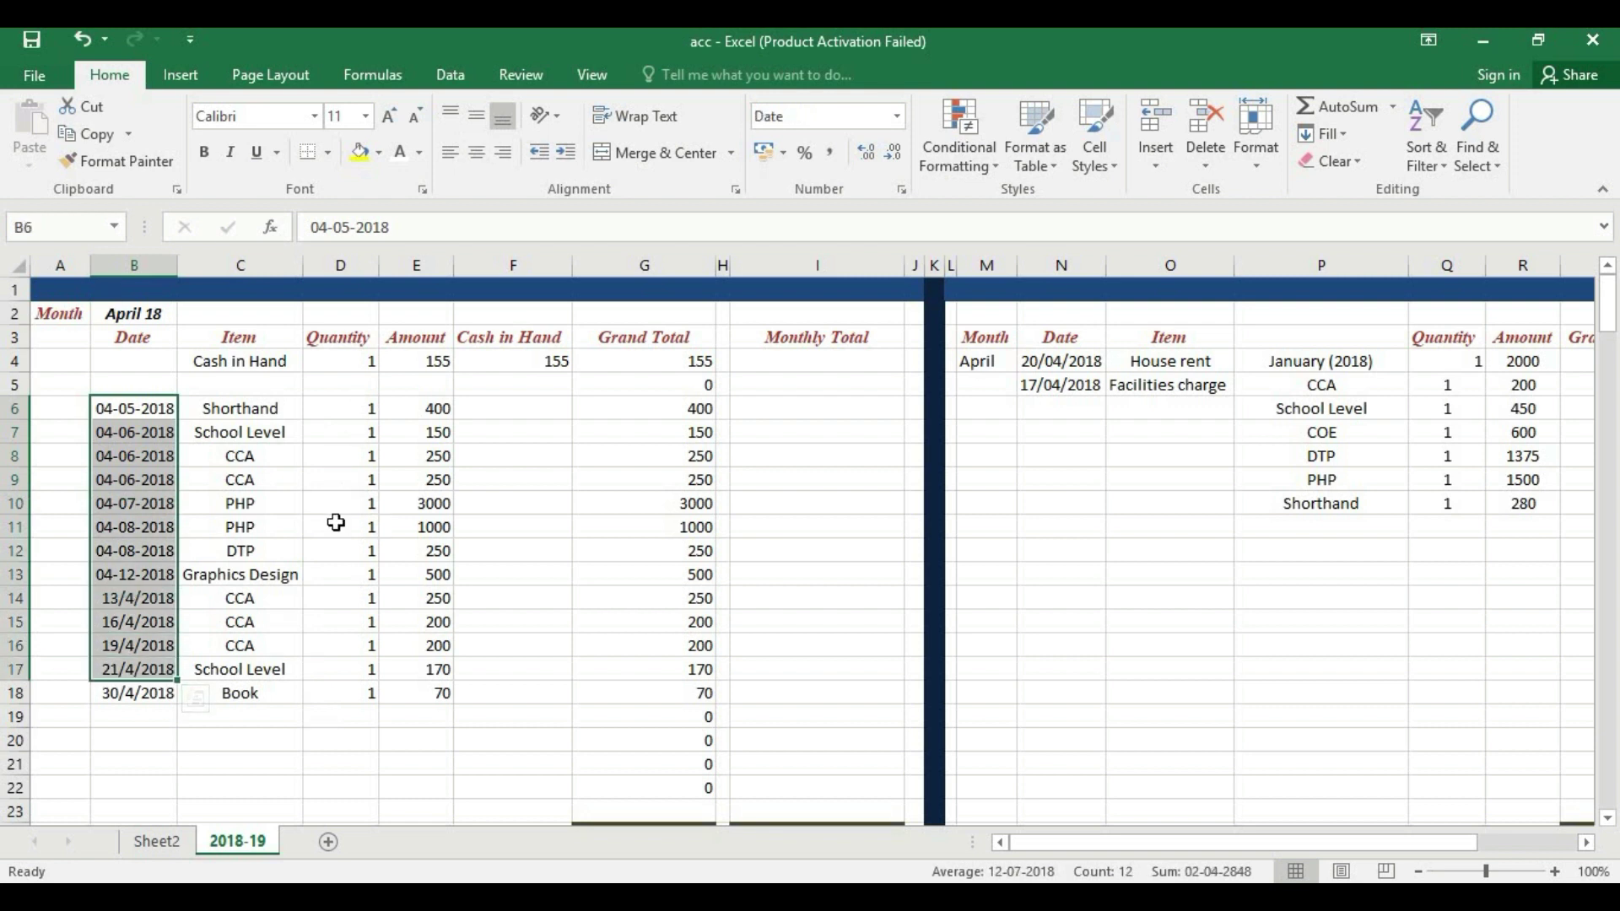
{"action": "left_click_drag", "start_coordinate": [359, 408], "coordinate": [341, 695]}
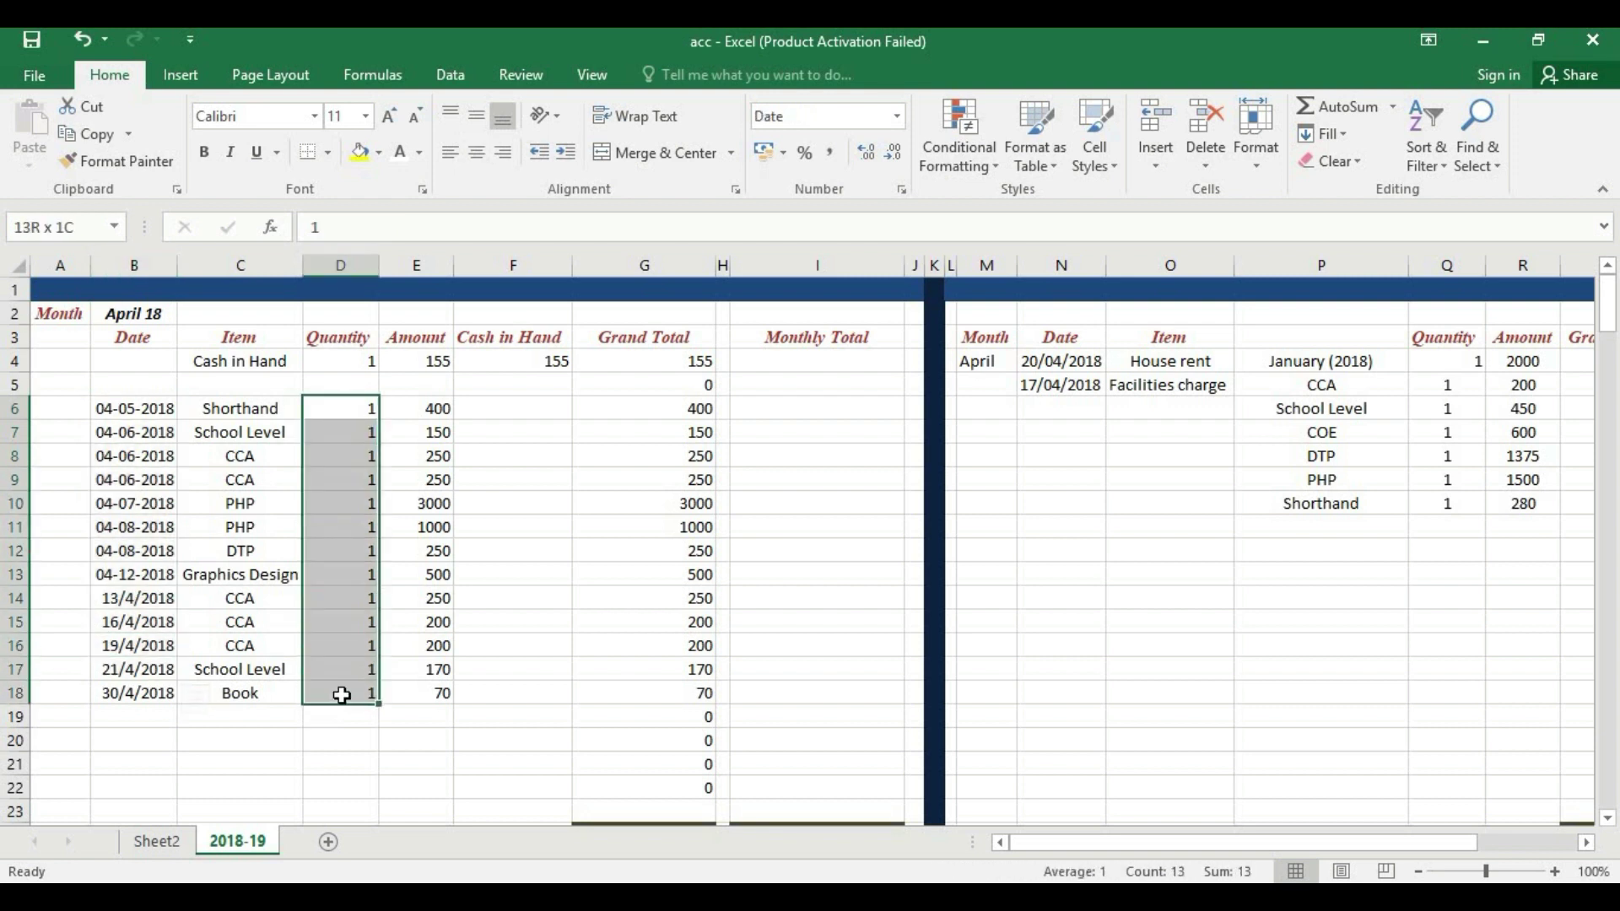
Set the PHP quantity in D11 to 2, doubling its Grand Total to 2000
{"action": "left_click", "coordinate": [352, 527]}
{"action": "type", "text": "2"}
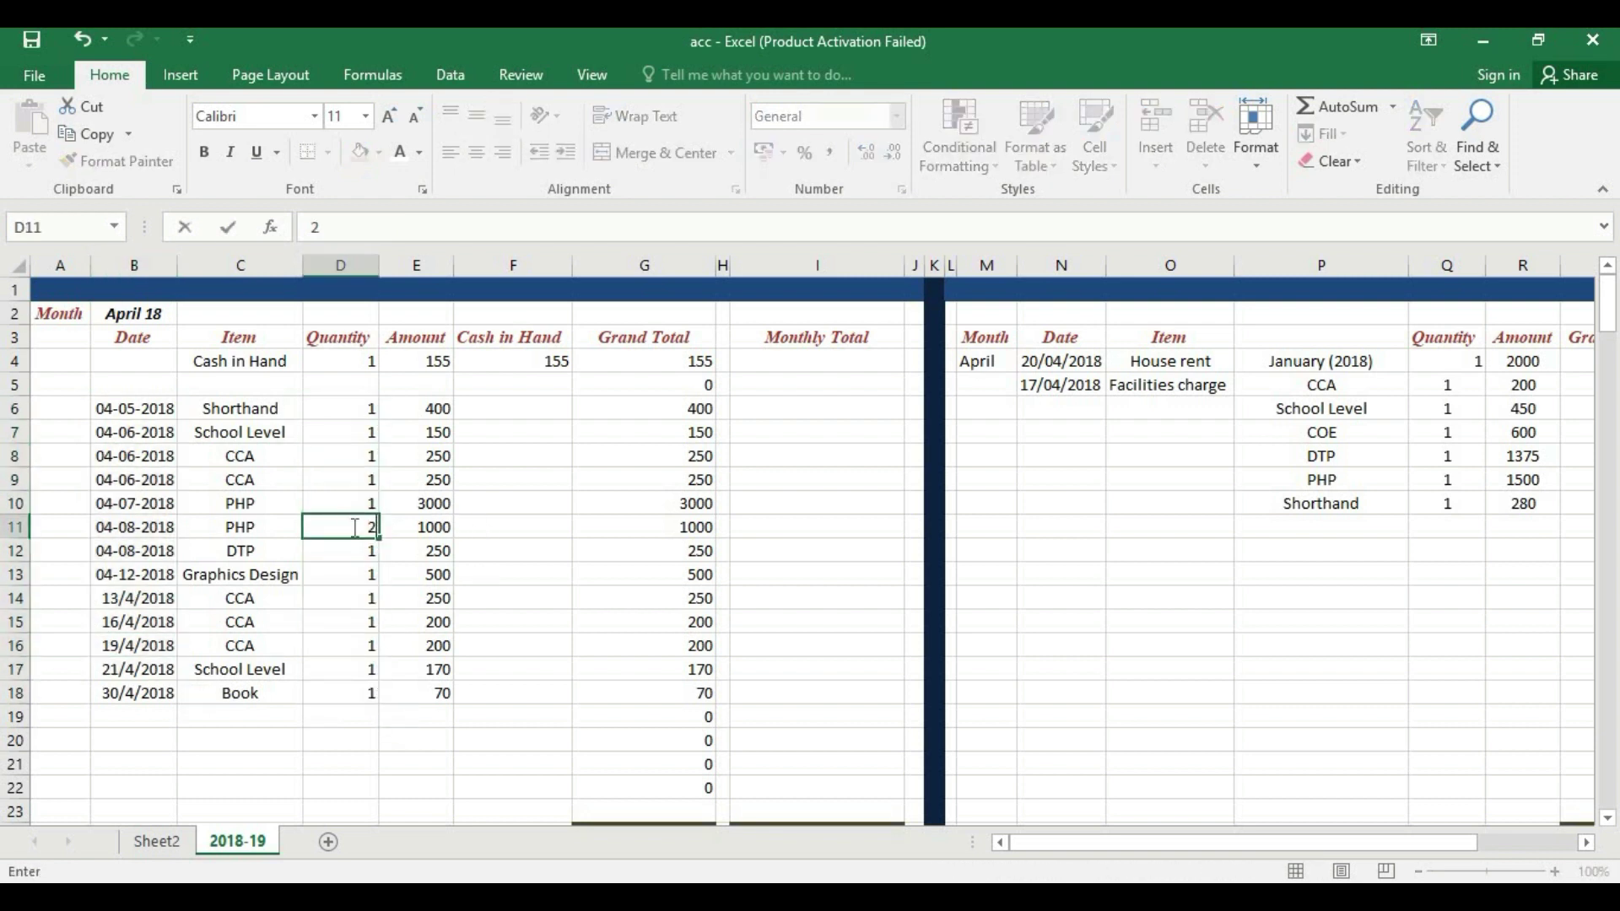
{"action": "left_click", "coordinate": [750, 577]}
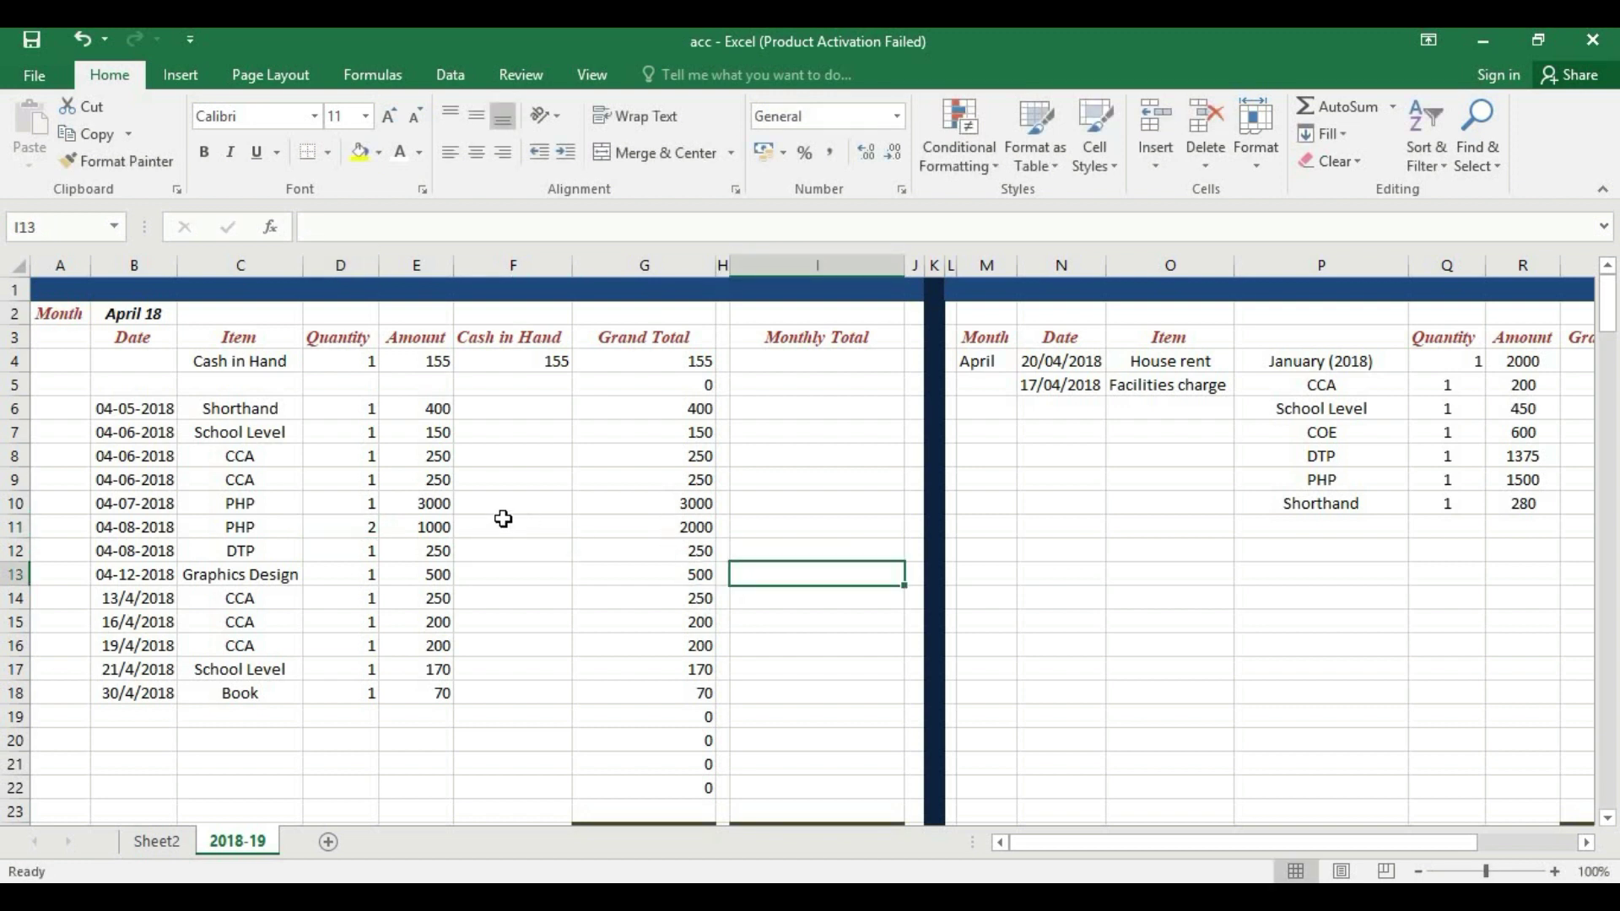
{"action": "left_click", "coordinate": [342, 526]}
Put the PHP quantity in D11 back to 1, restoring its 1000 Grand Total
{"action": "type", "text": "1"}
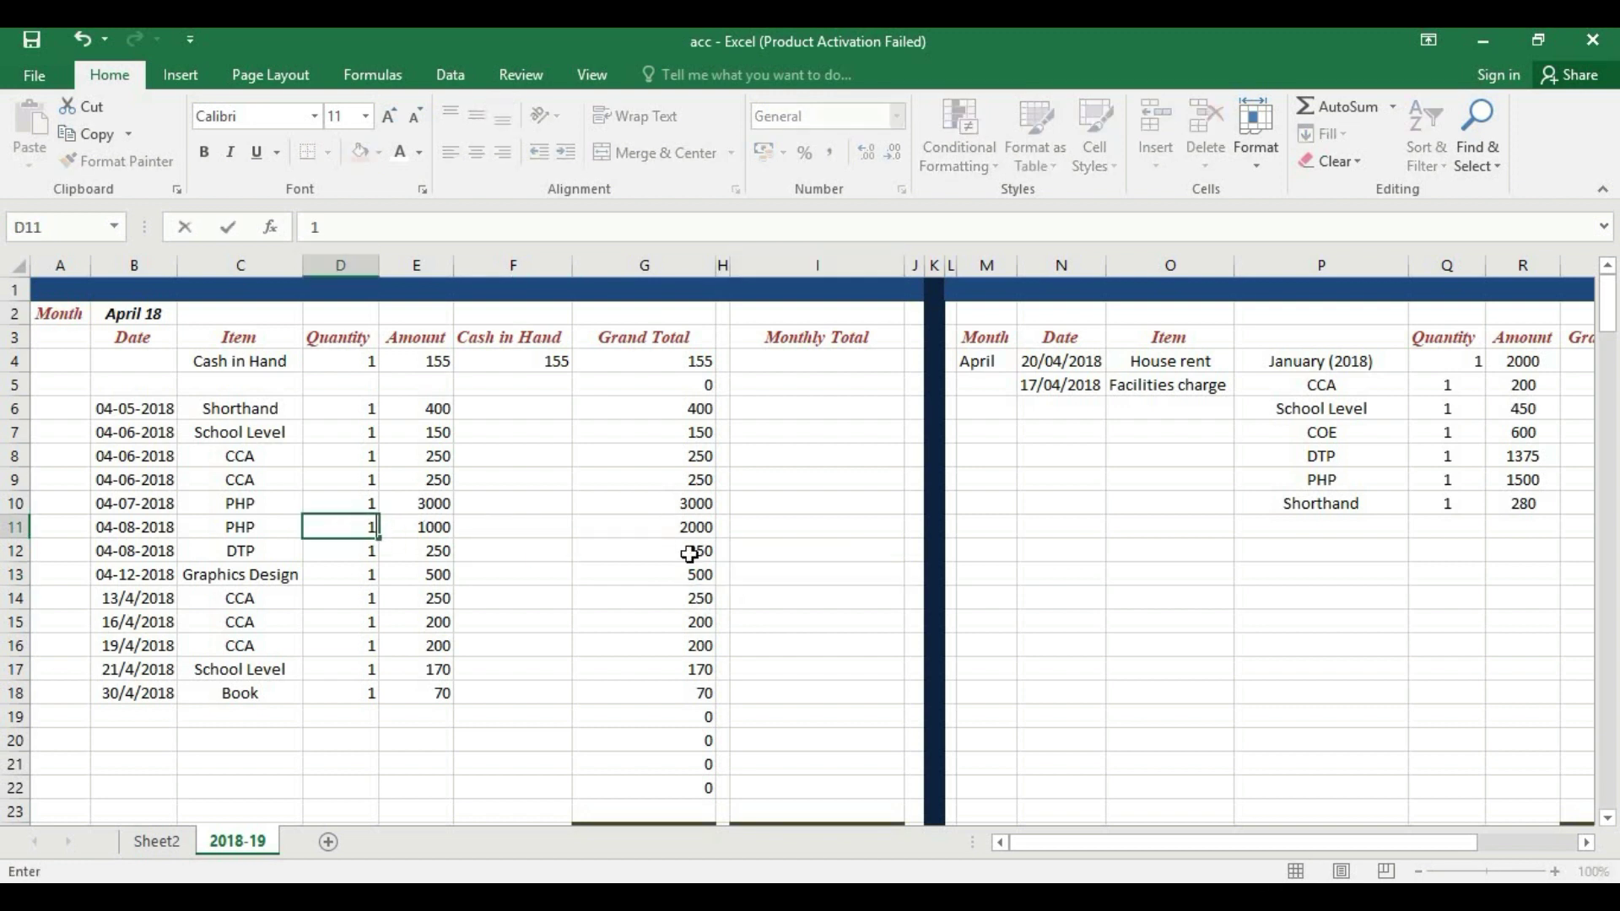
{"action": "scroll", "coordinate": [752, 737], "scroll_direction": "down", "scroll_amount": 1}
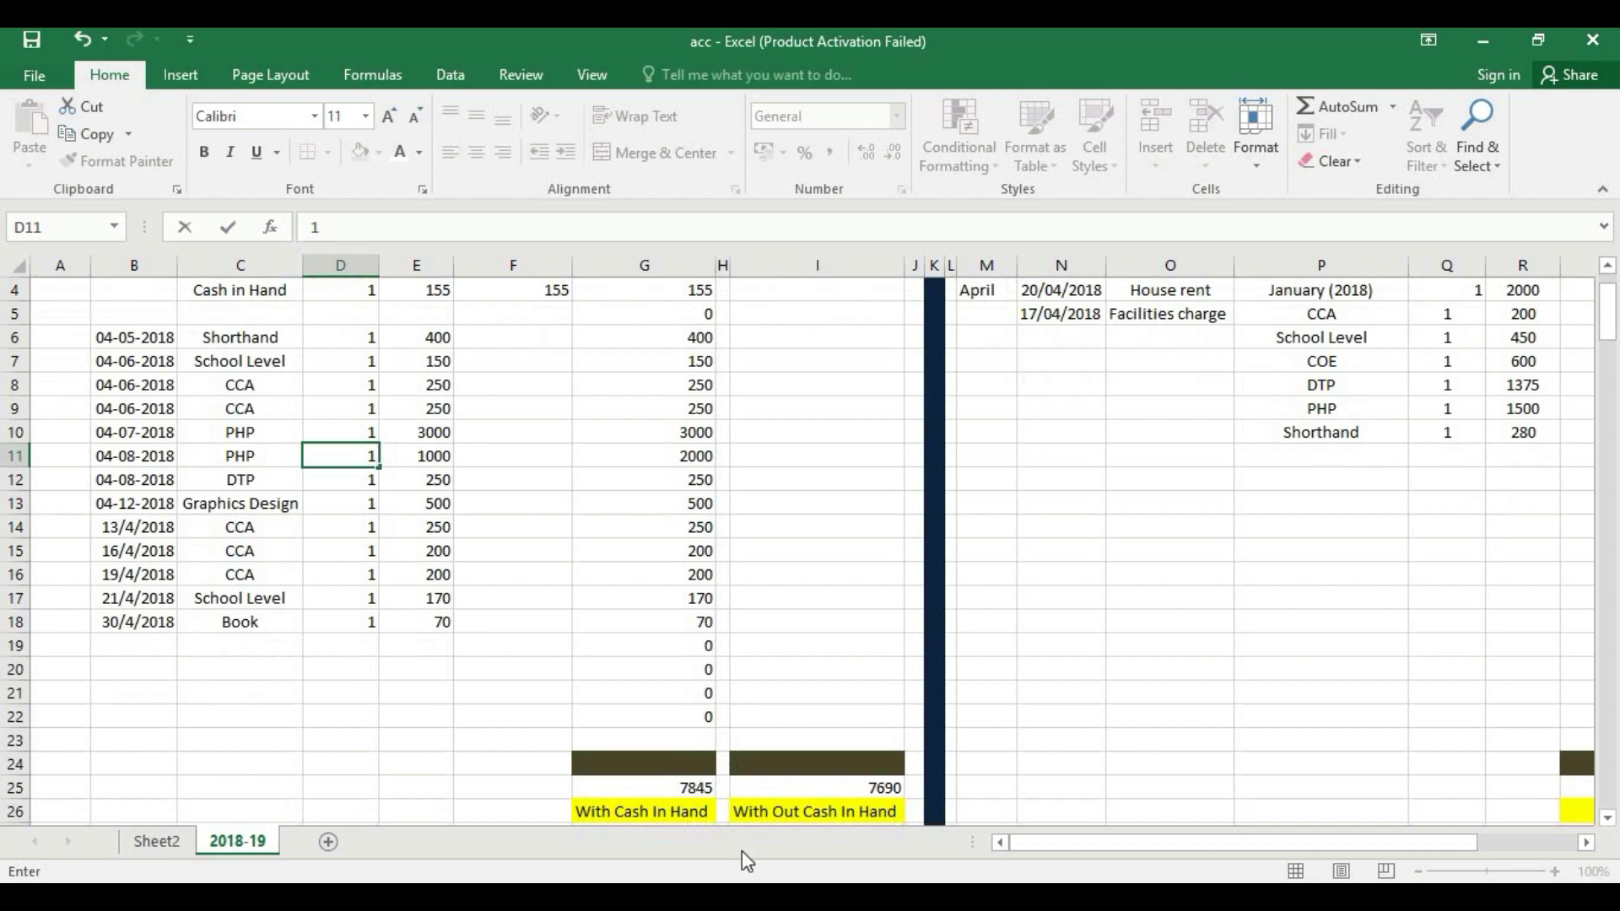
{"action": "scroll", "coordinate": [752, 836], "scroll_direction": "up", "scroll_amount": 1}
{"action": "left_click", "coordinate": [829, 617]}
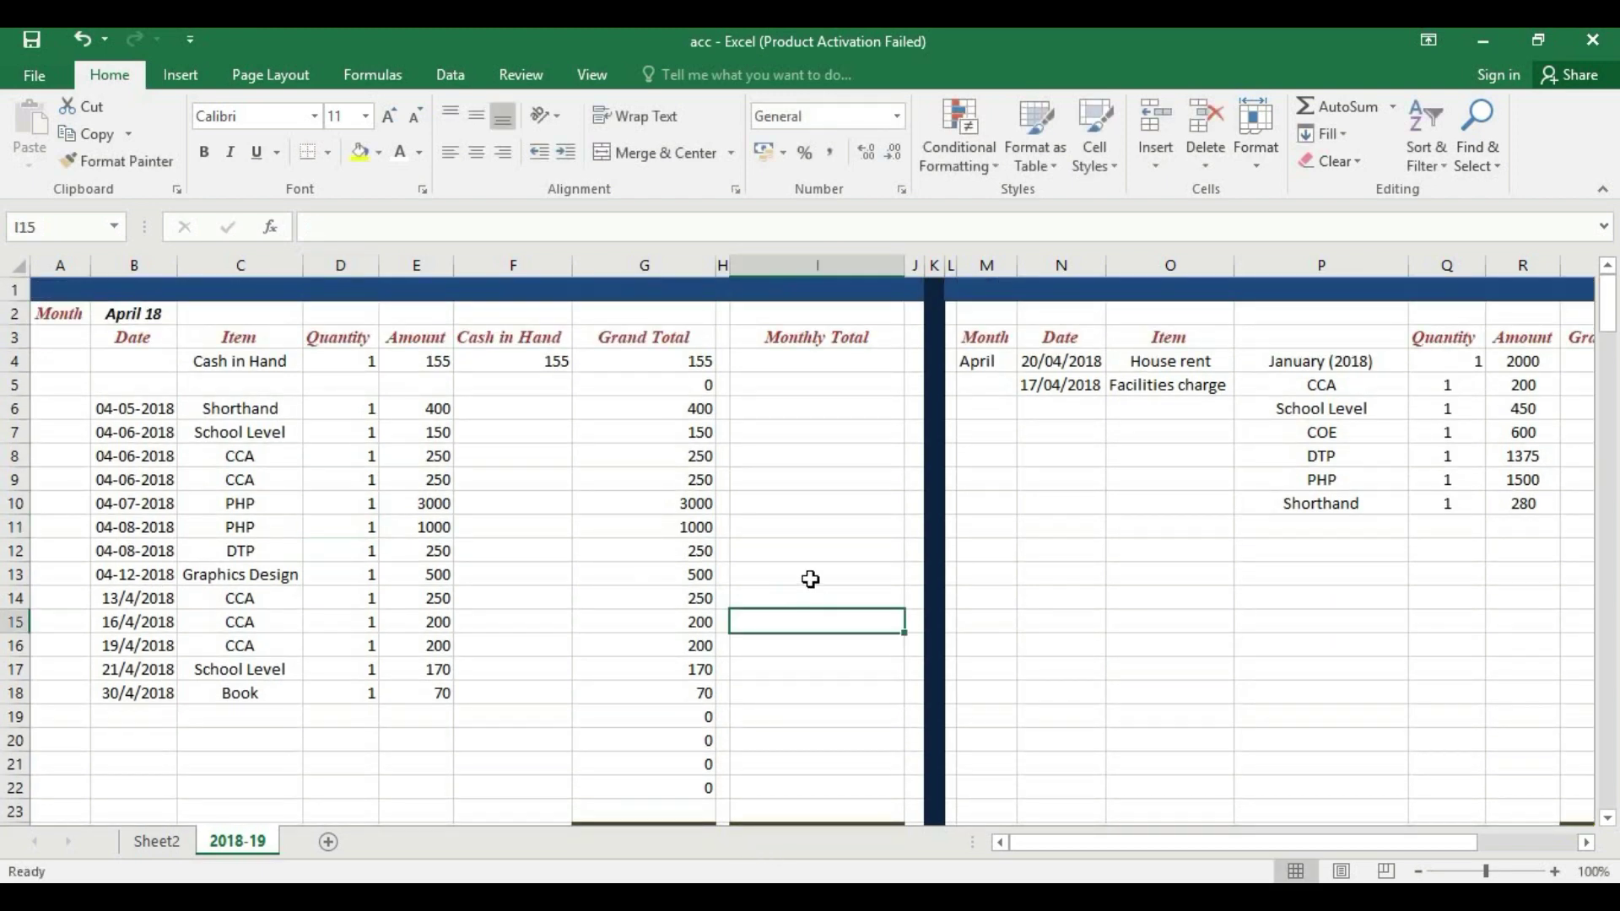
{"action": "scroll", "coordinate": [761, 606], "scroll_direction": "down", "scroll_amount": 2}
{"action": "scroll", "coordinate": [749, 604], "scroll_direction": "up", "scroll_amount": 2}
{"action": "scroll", "coordinate": [770, 741], "scroll_direction": "down", "scroll_amount": 2}
{"action": "scroll", "coordinate": [694, 580], "scroll_direction": "up", "scroll_amount": 2}
{"action": "scroll", "coordinate": [684, 697], "scroll_direction": "down", "scroll_amount": 3}
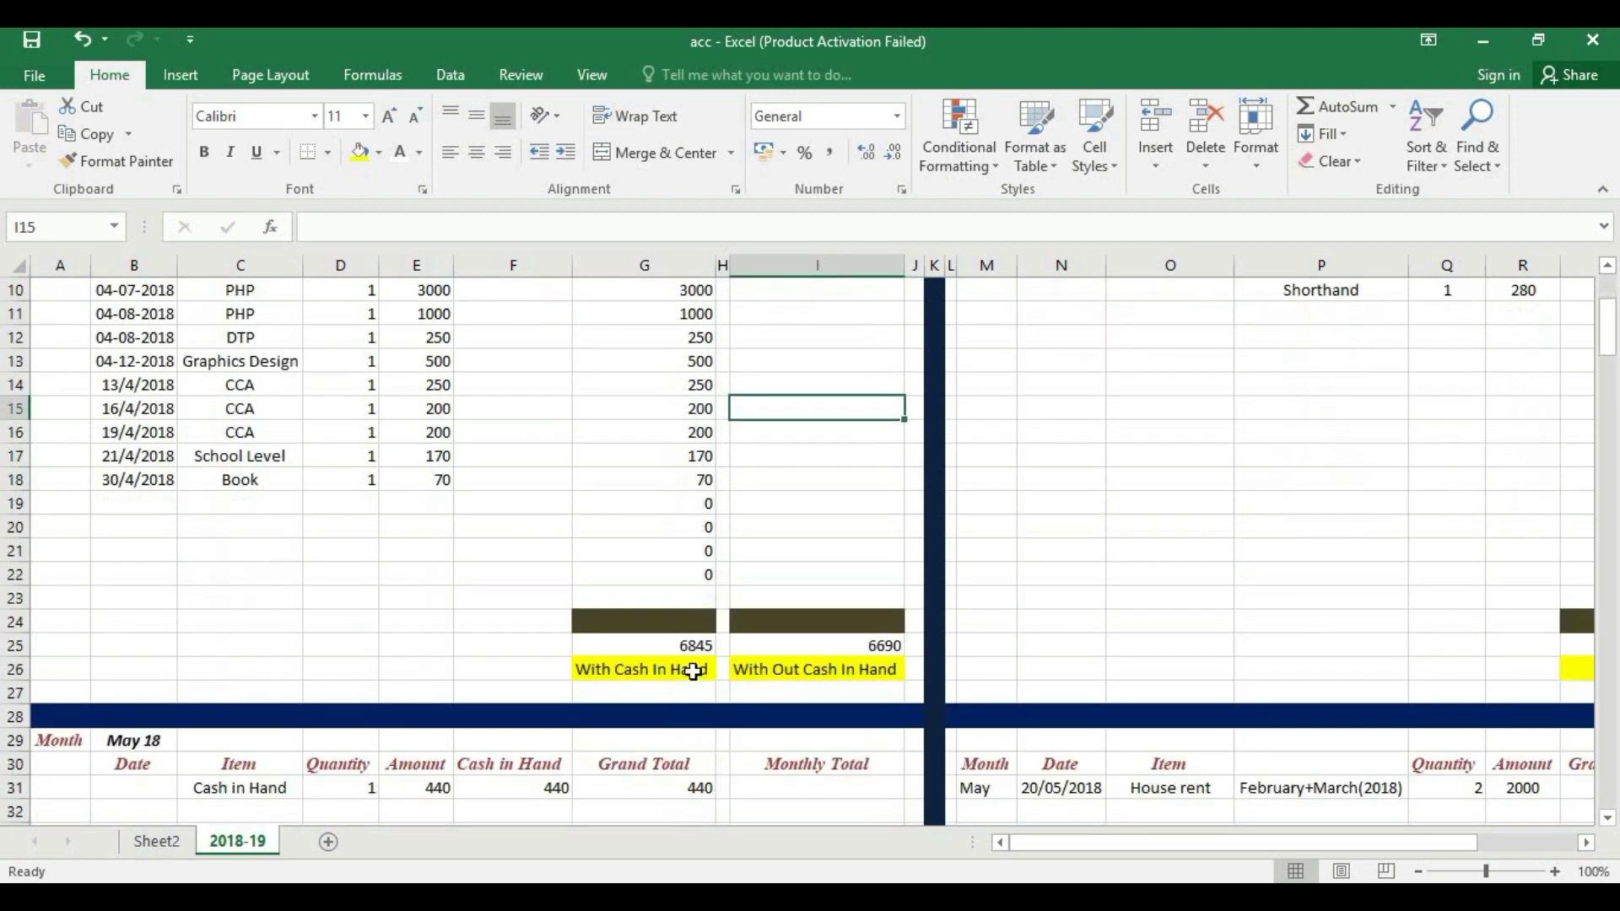
Check the SUM formulas in G25 and I25 giving the April totals 6845 and 6690
{"action": "left_click", "coordinate": [668, 647]}
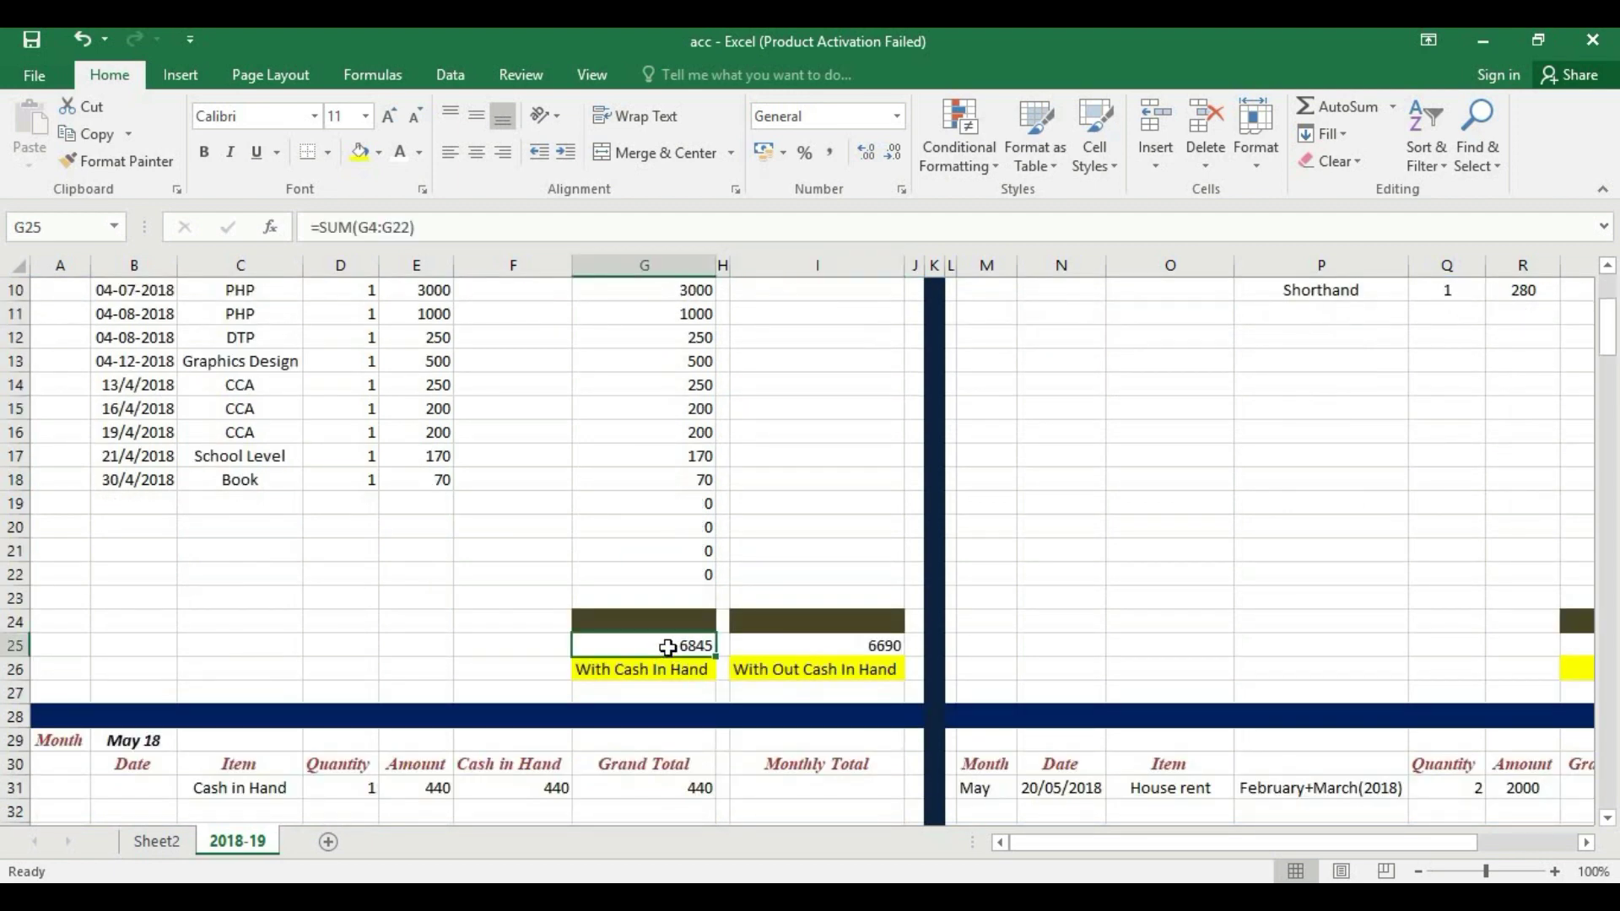
{"action": "scroll", "coordinate": [667, 648], "scroll_direction": "up", "scroll_amount": 3}
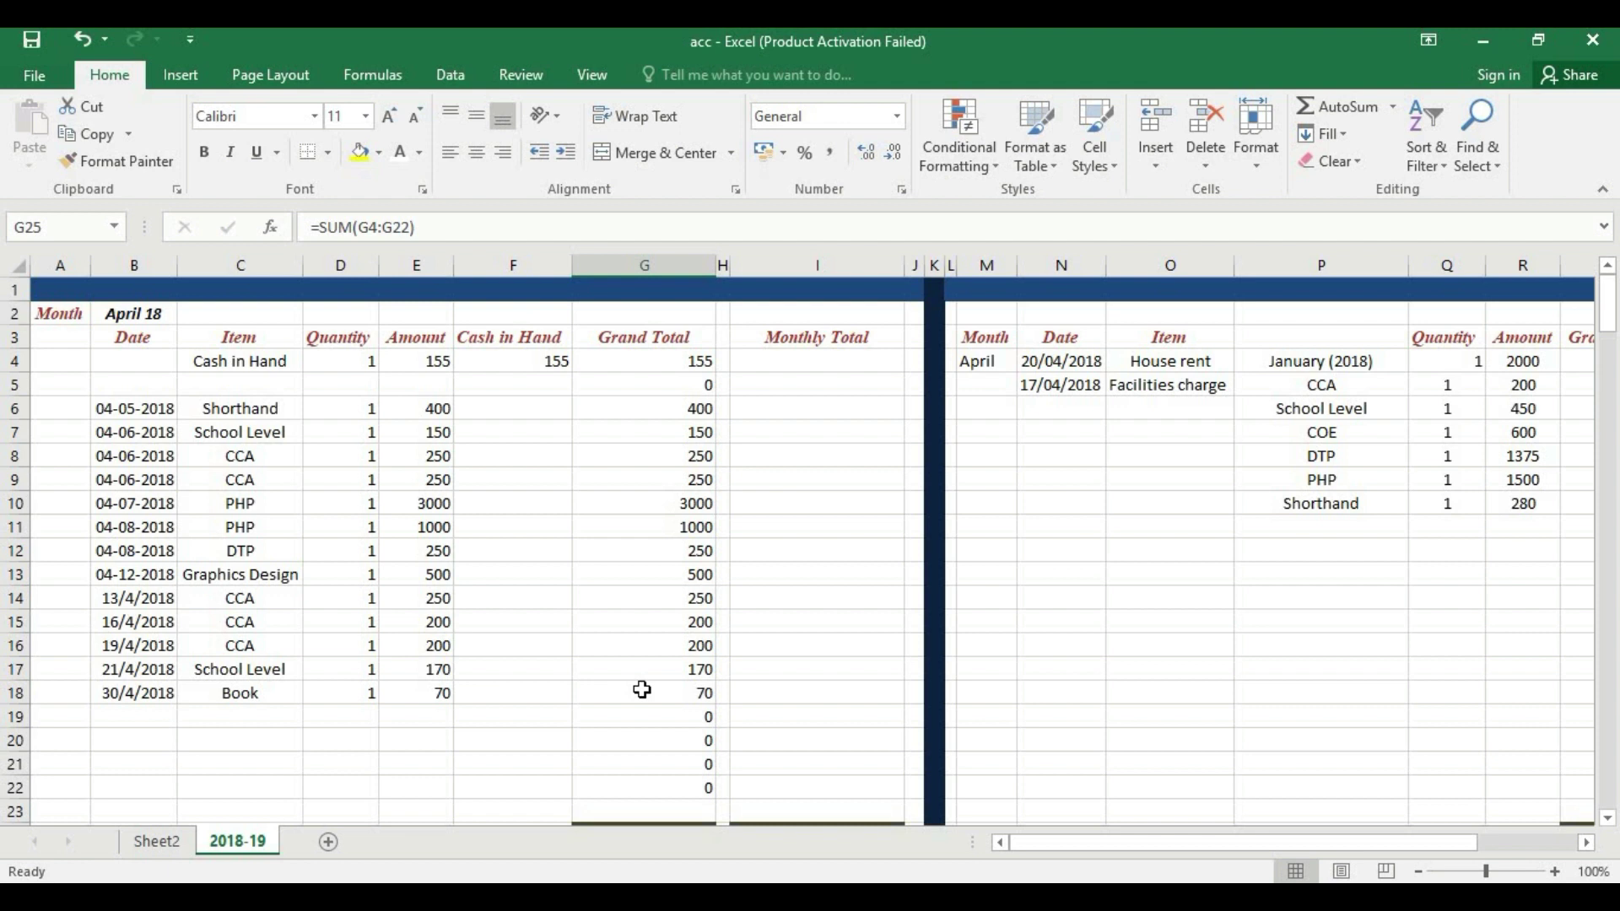
{"action": "scroll", "coordinate": [642, 690], "scroll_direction": "down", "scroll_amount": 3}
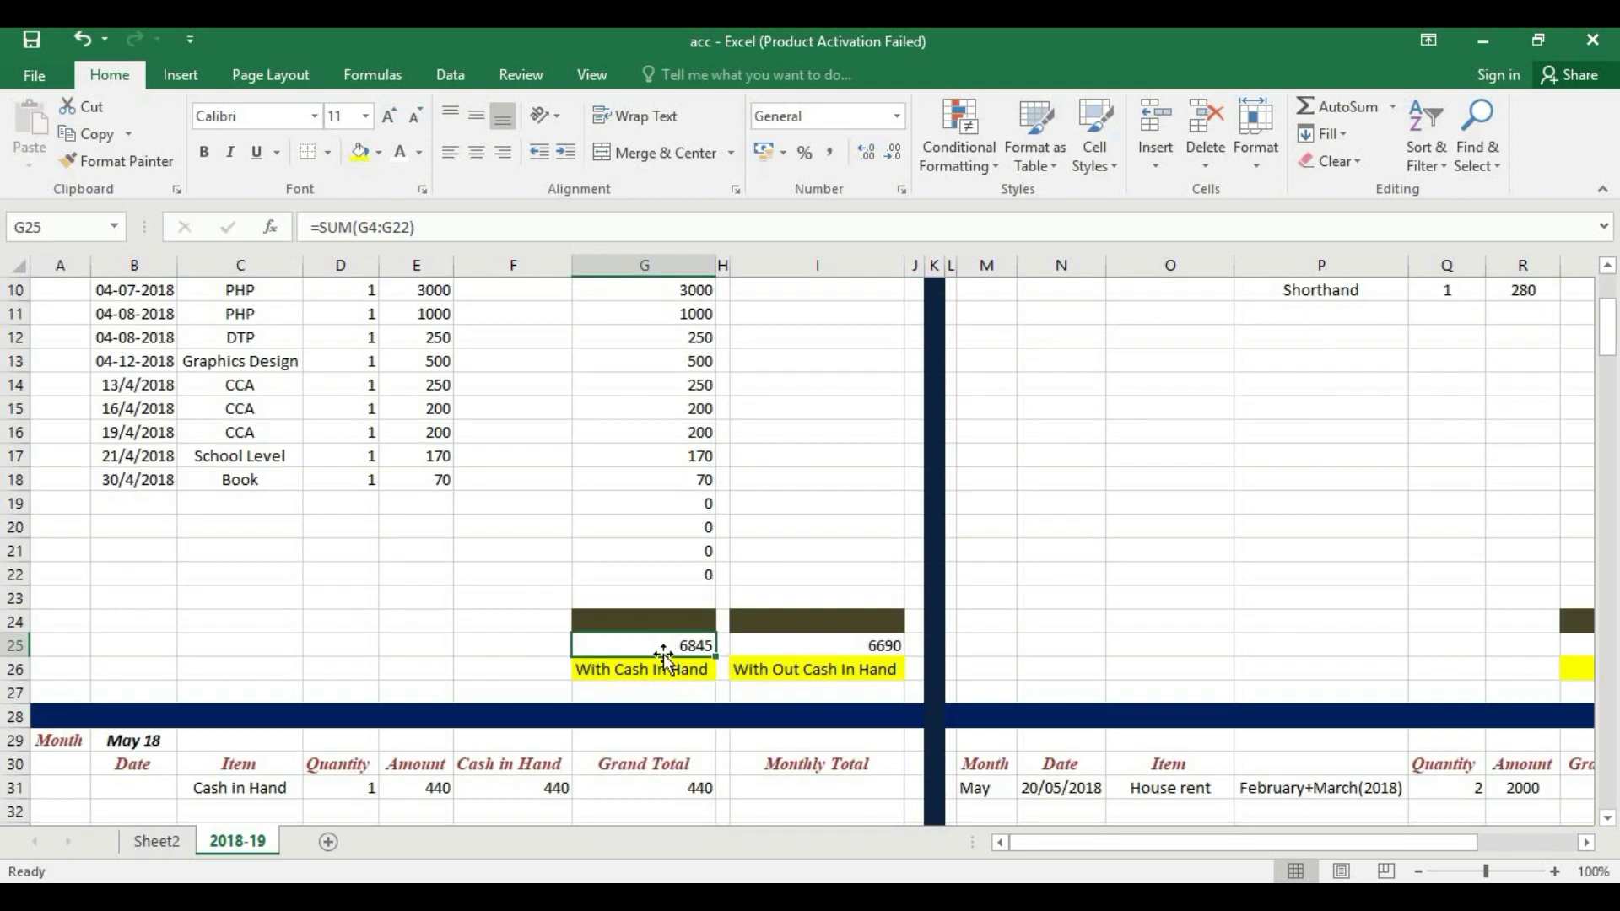
{"action": "left_click", "coordinate": [846, 644]}
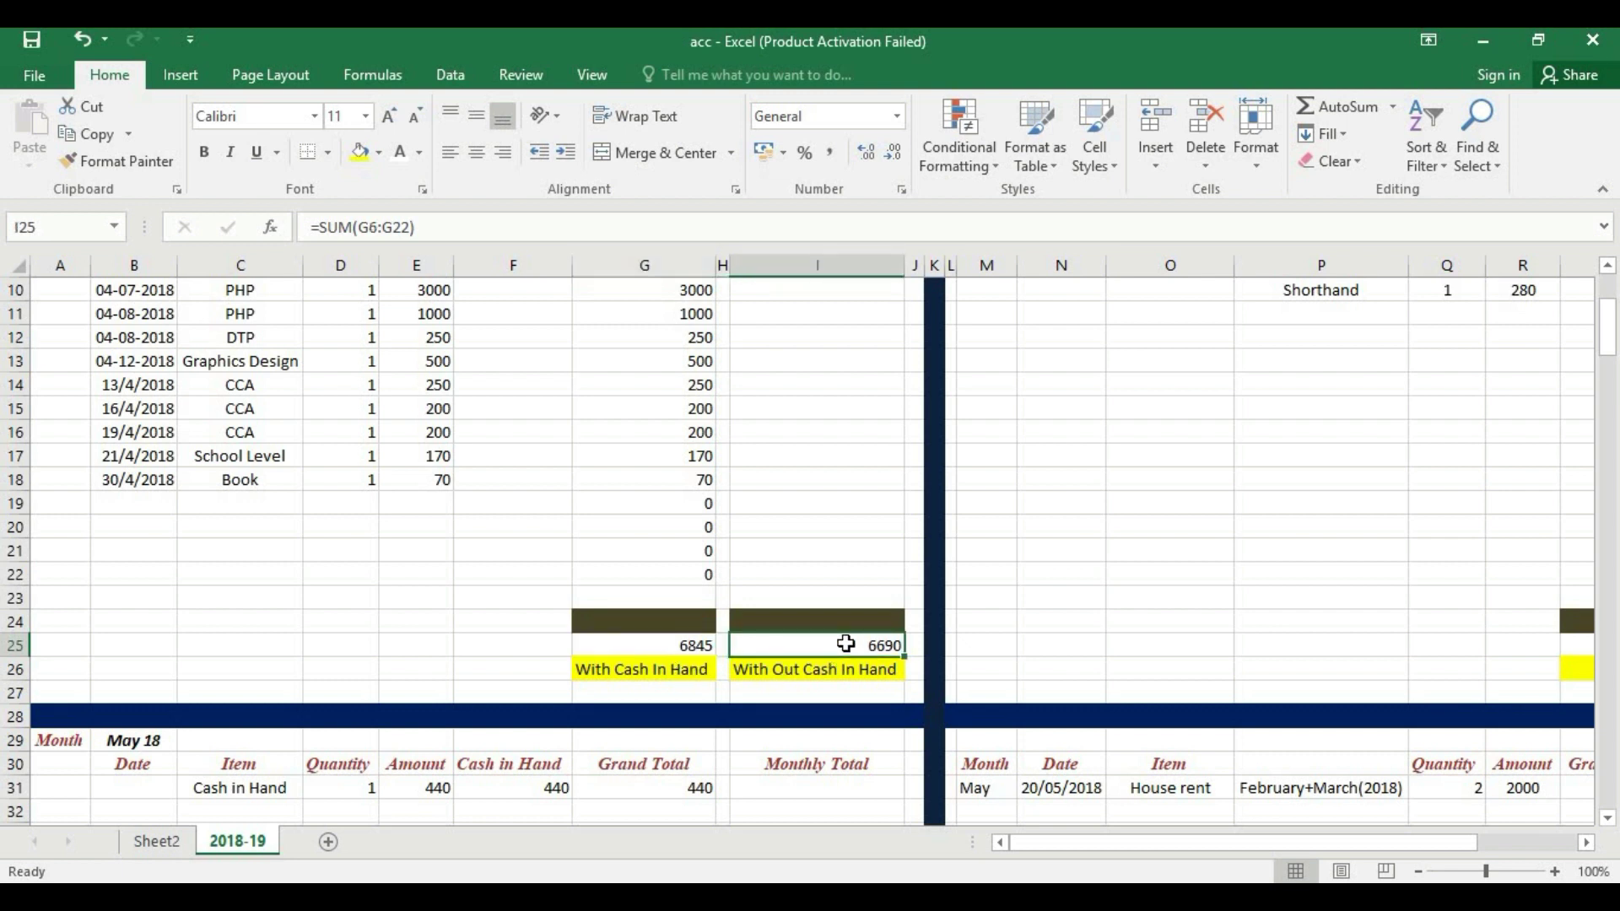
{"action": "scroll", "coordinate": [848, 652], "scroll_direction": "up", "scroll_amount": 3}
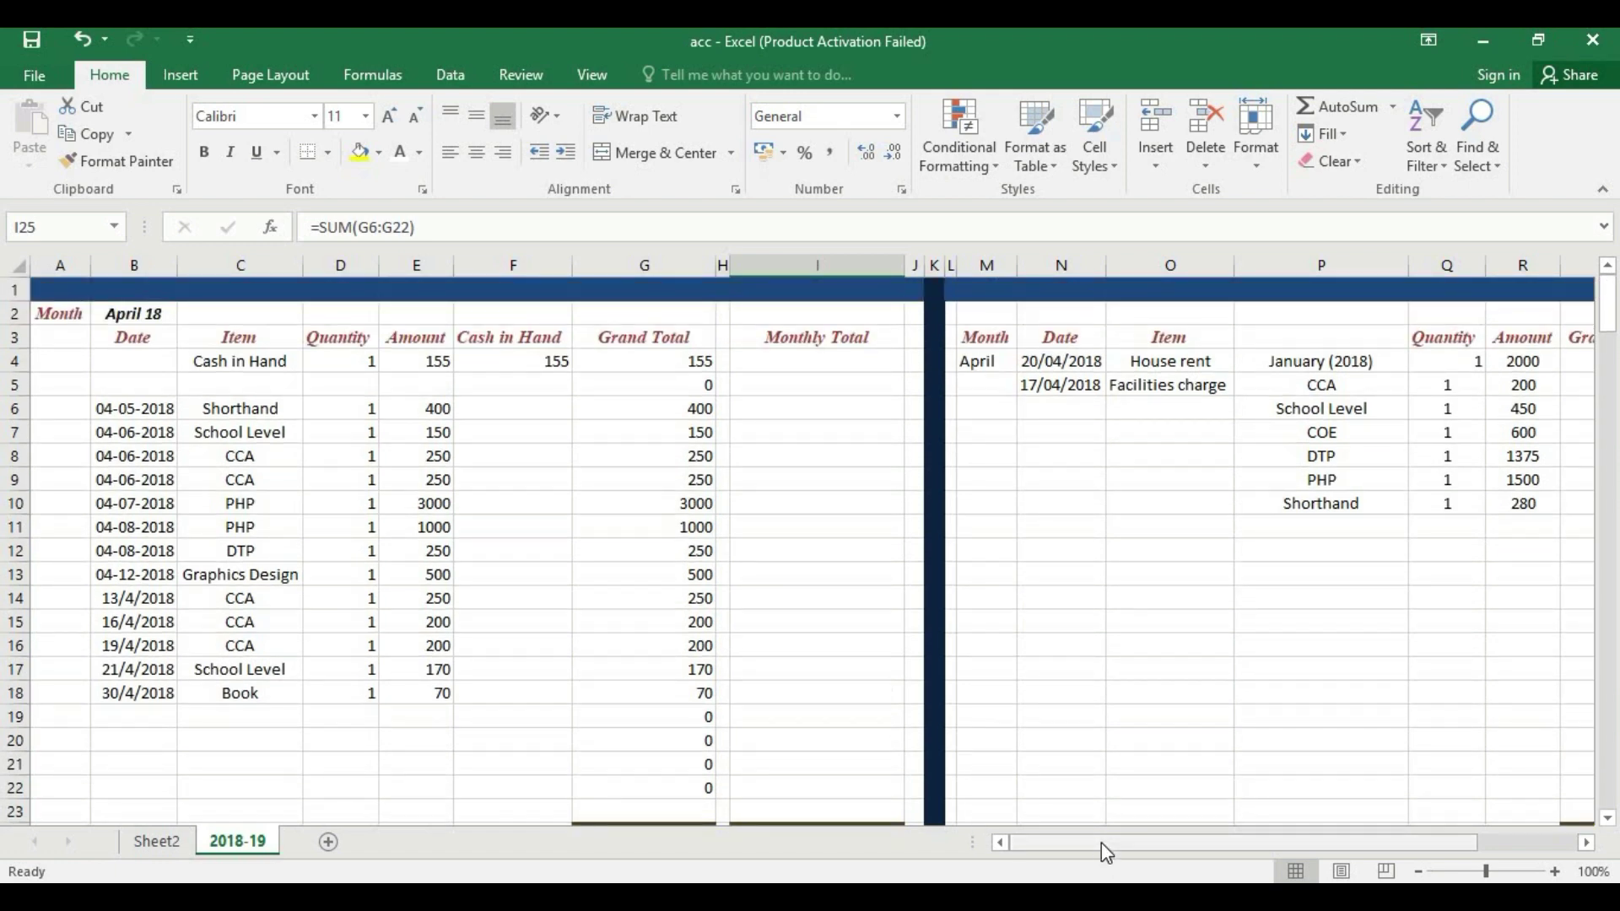
Scroll across to the expense side and select its Date column
{"action": "left_click_drag", "start_coordinate": [1101, 842], "coordinate": [1334, 813]}
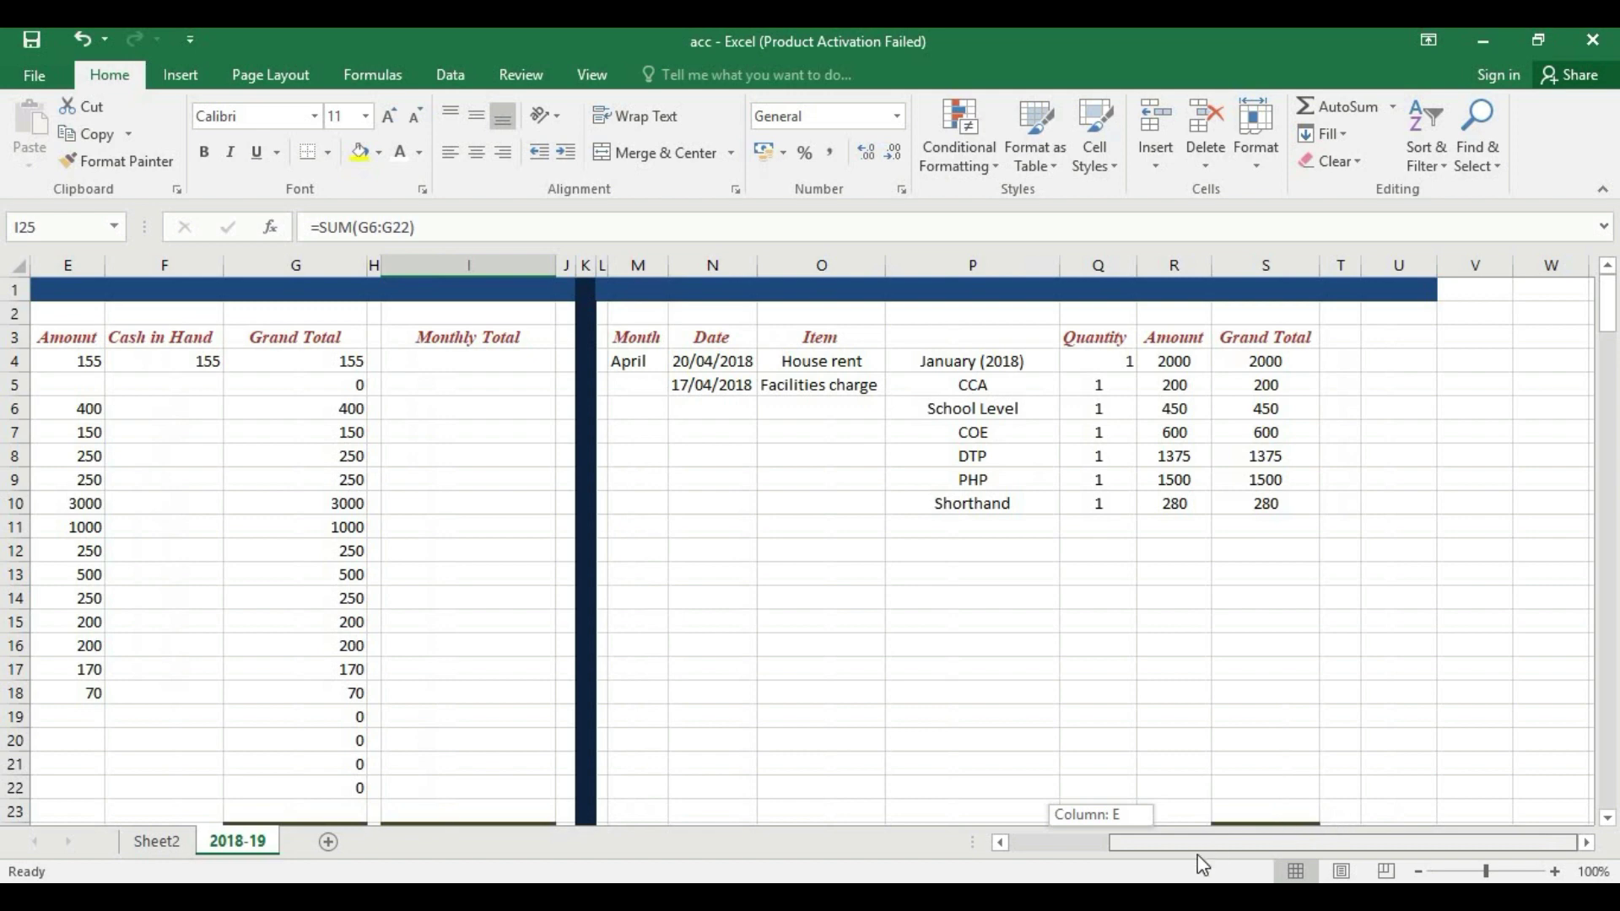
{"action": "left_click_drag", "start_coordinate": [1198, 856], "coordinate": [1126, 852]}
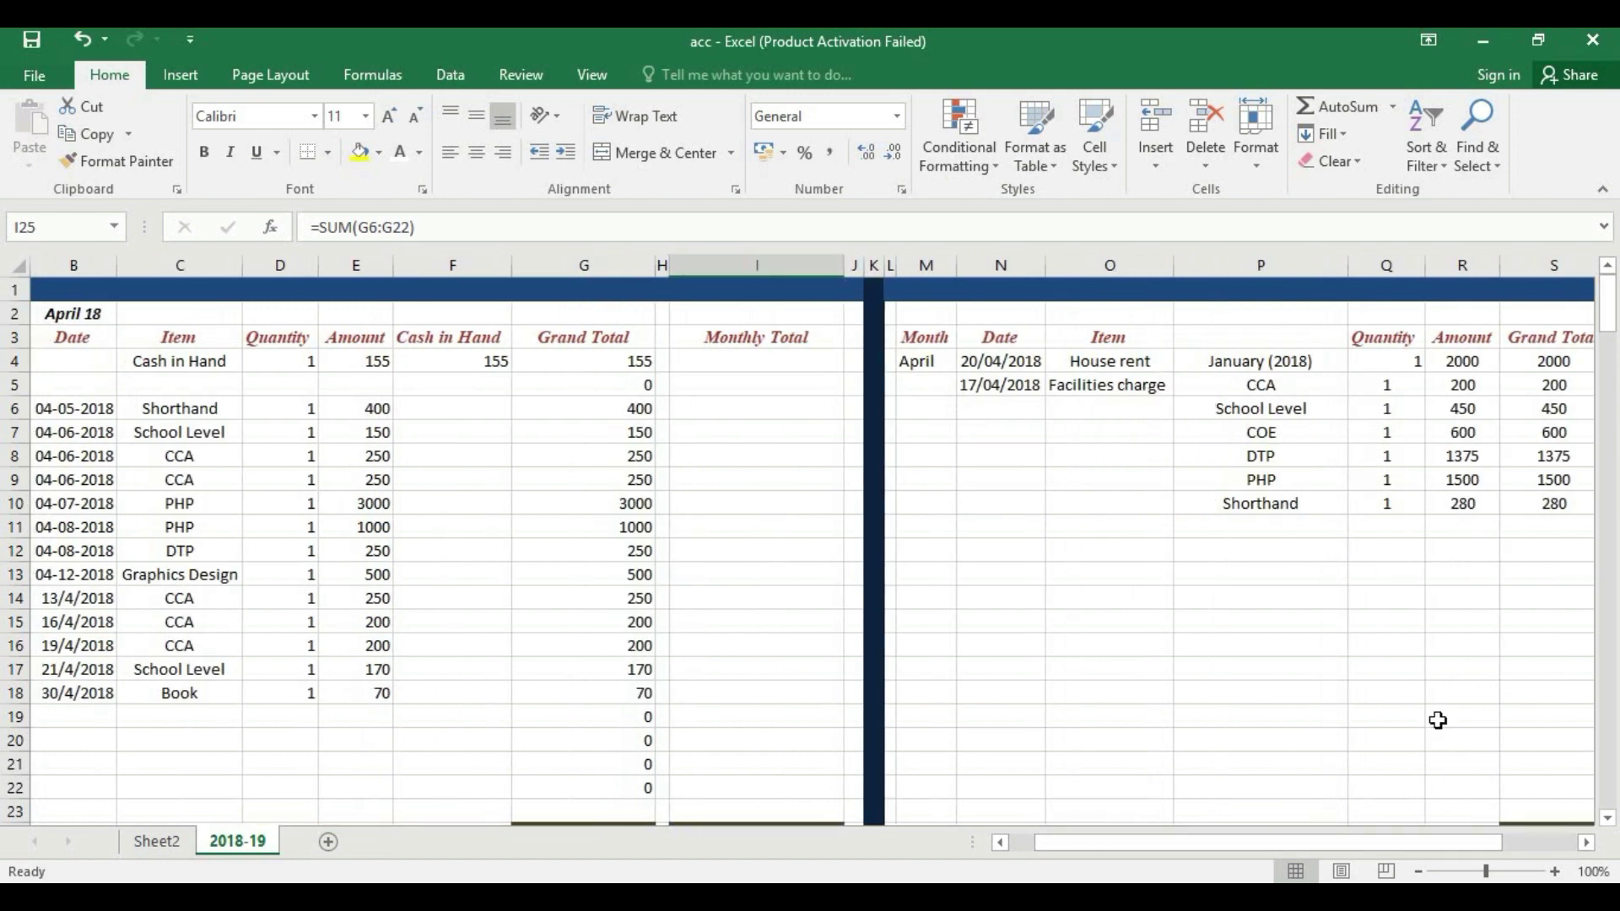
{"action": "left_click_drag", "start_coordinate": [1378, 855], "coordinate": [1392, 770]}
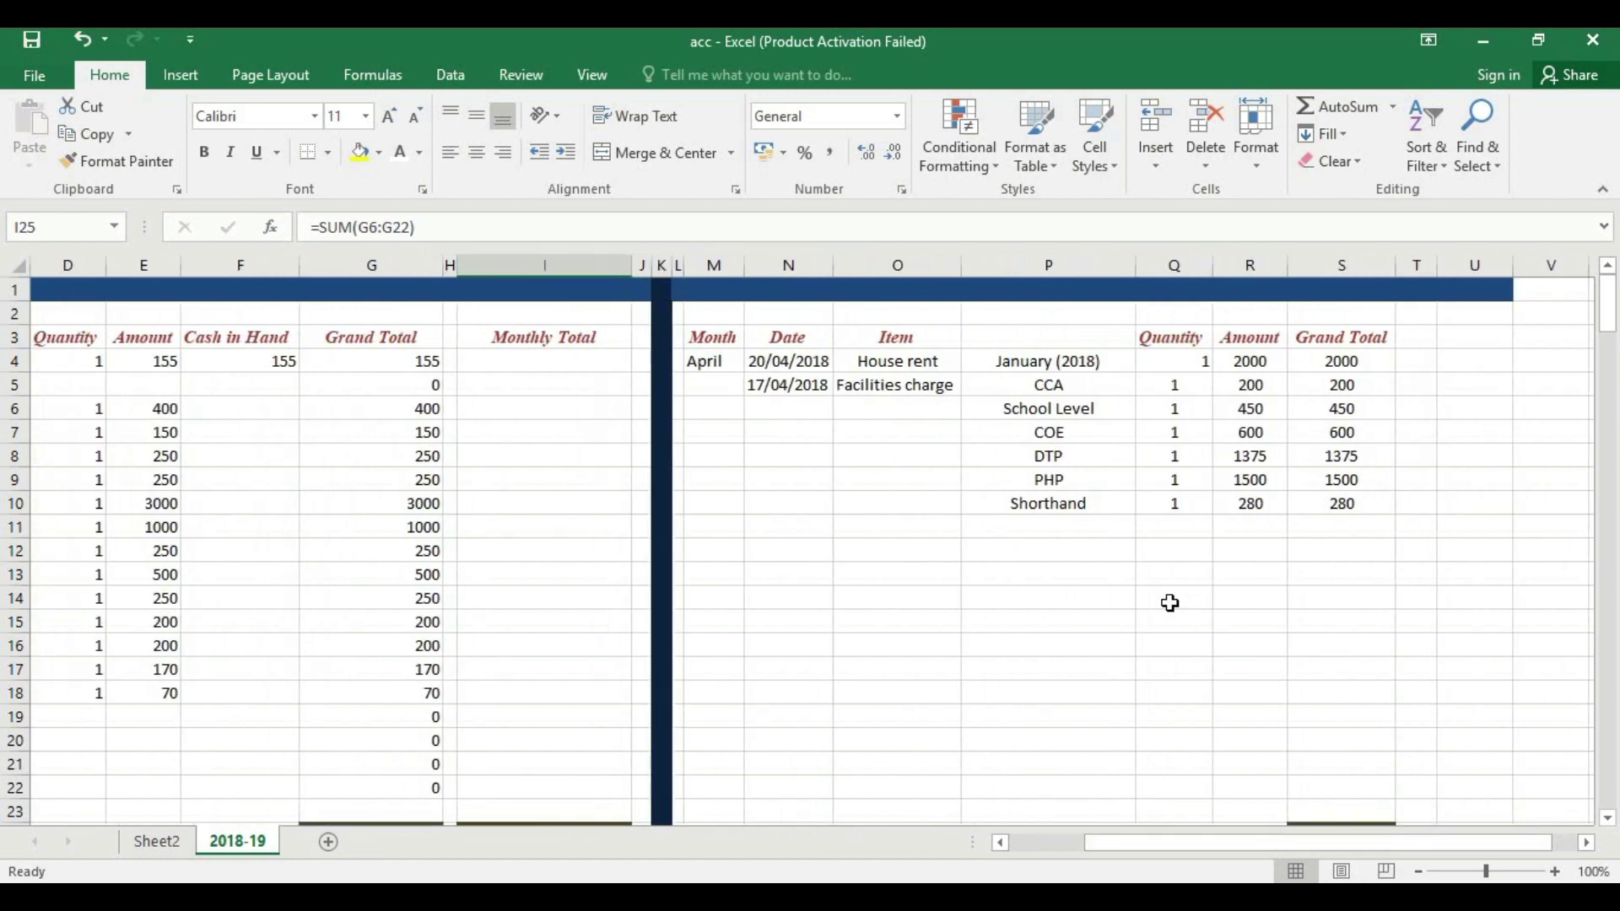
{"action": "left_click_drag", "start_coordinate": [805, 334], "coordinate": [806, 420]}
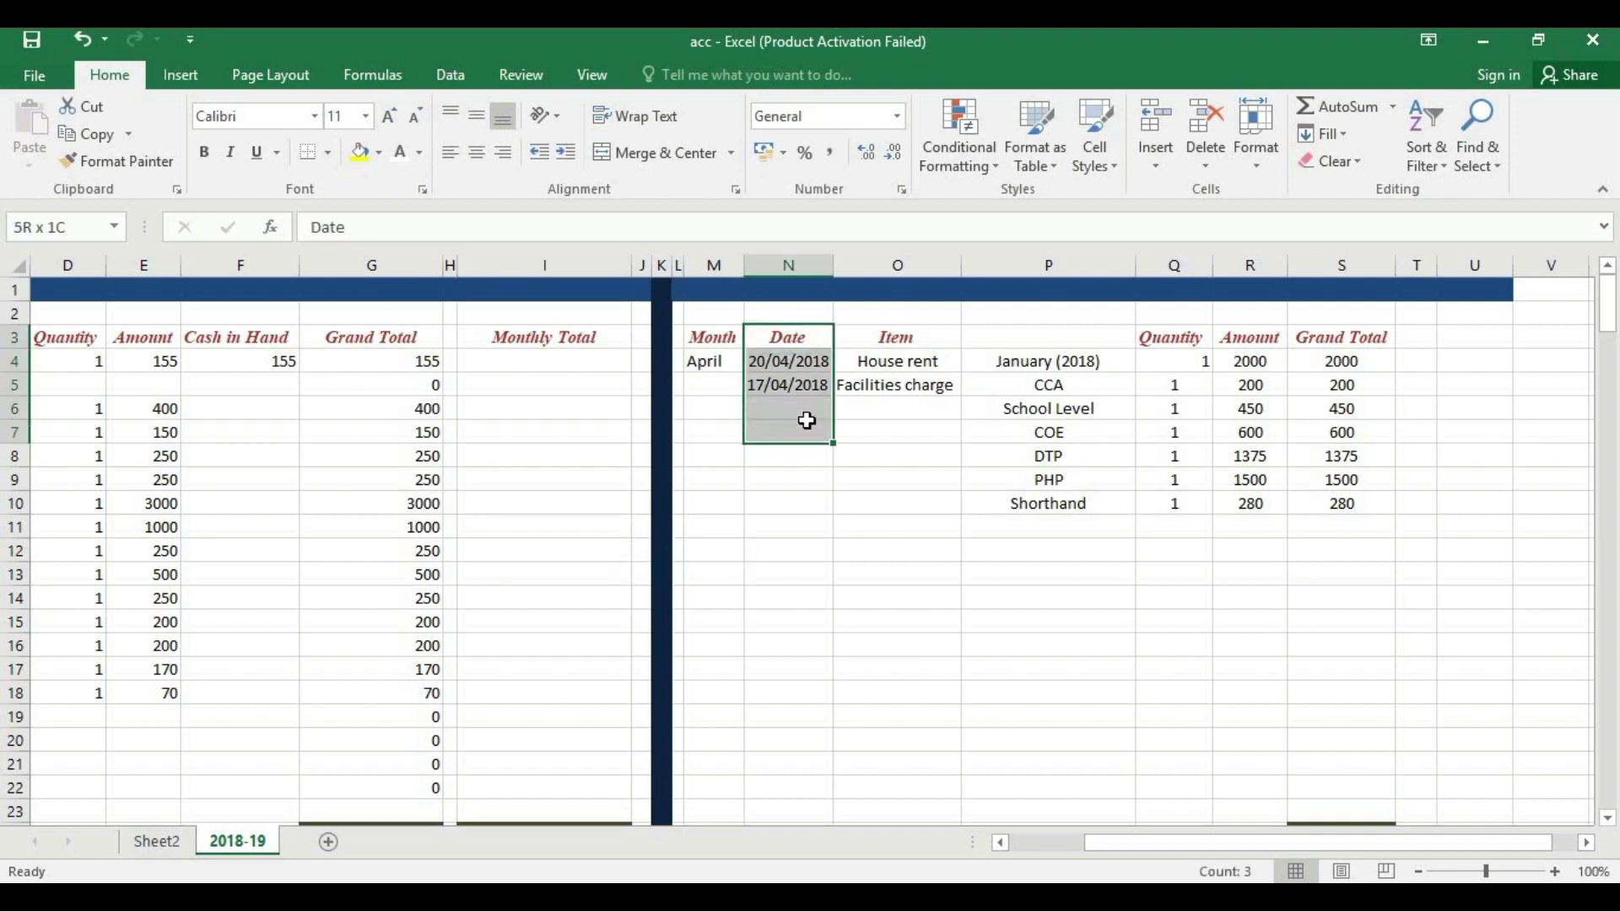
Select the expense-side Date, Item and description columns and the January (2018) entry
{"action": "key", "text": "ctrl+v"}
{"action": "left_click_drag", "start_coordinate": [904, 338], "coordinate": [919, 388]}
{"action": "key", "text": "ctrl+v"}
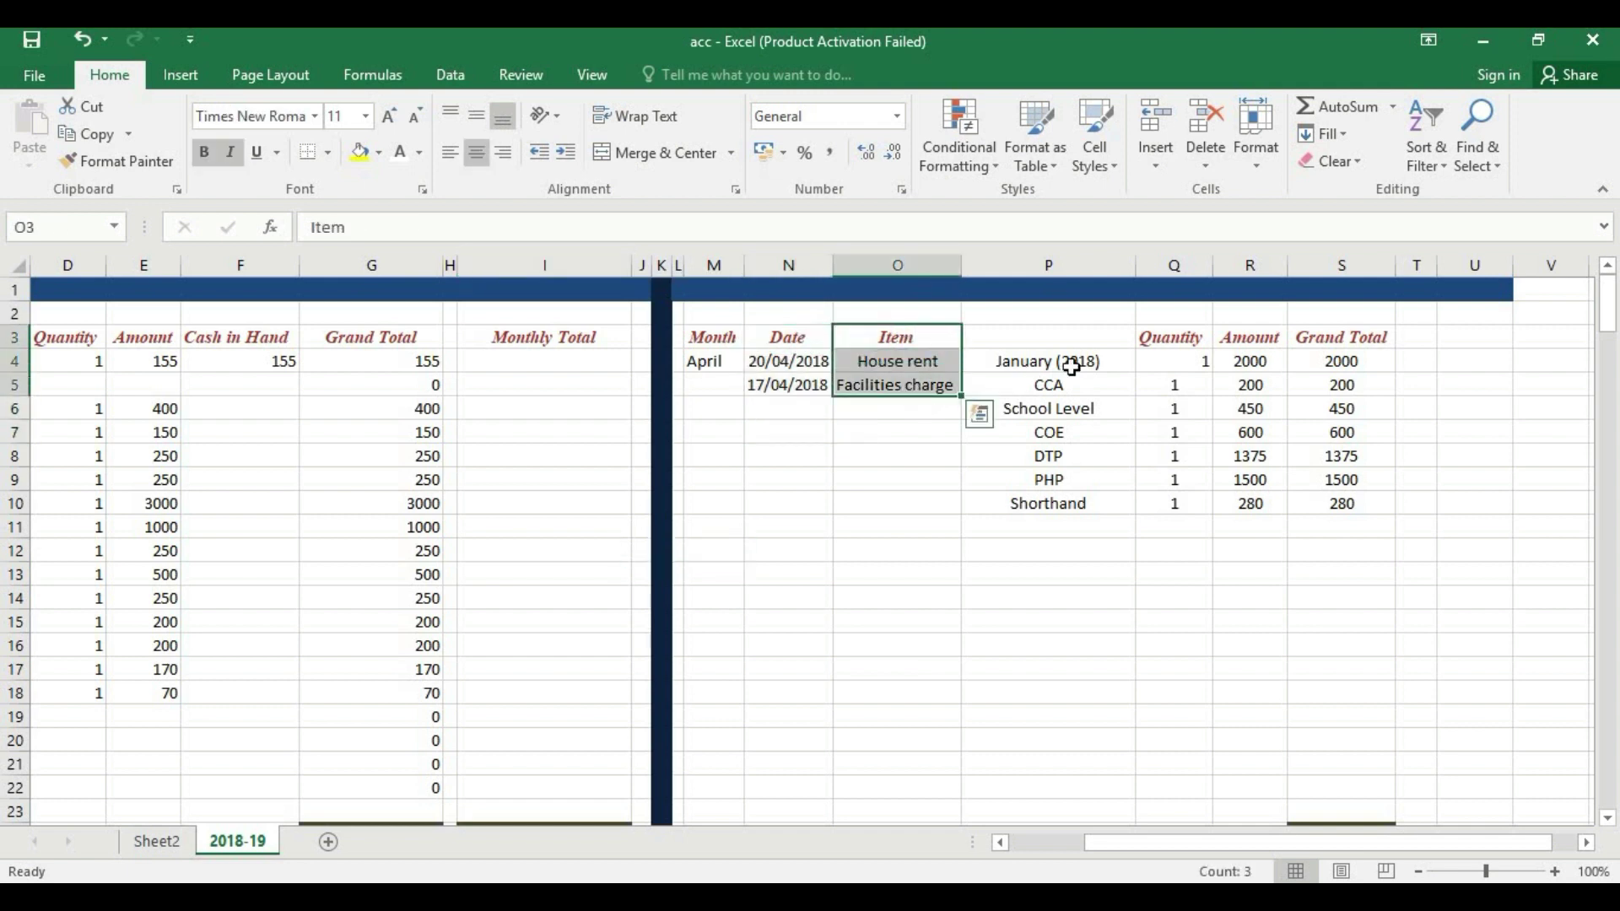
{"action": "left_click_drag", "start_coordinate": [1093, 337], "coordinate": [1093, 496]}
{"action": "key", "text": "ctrl+v"}
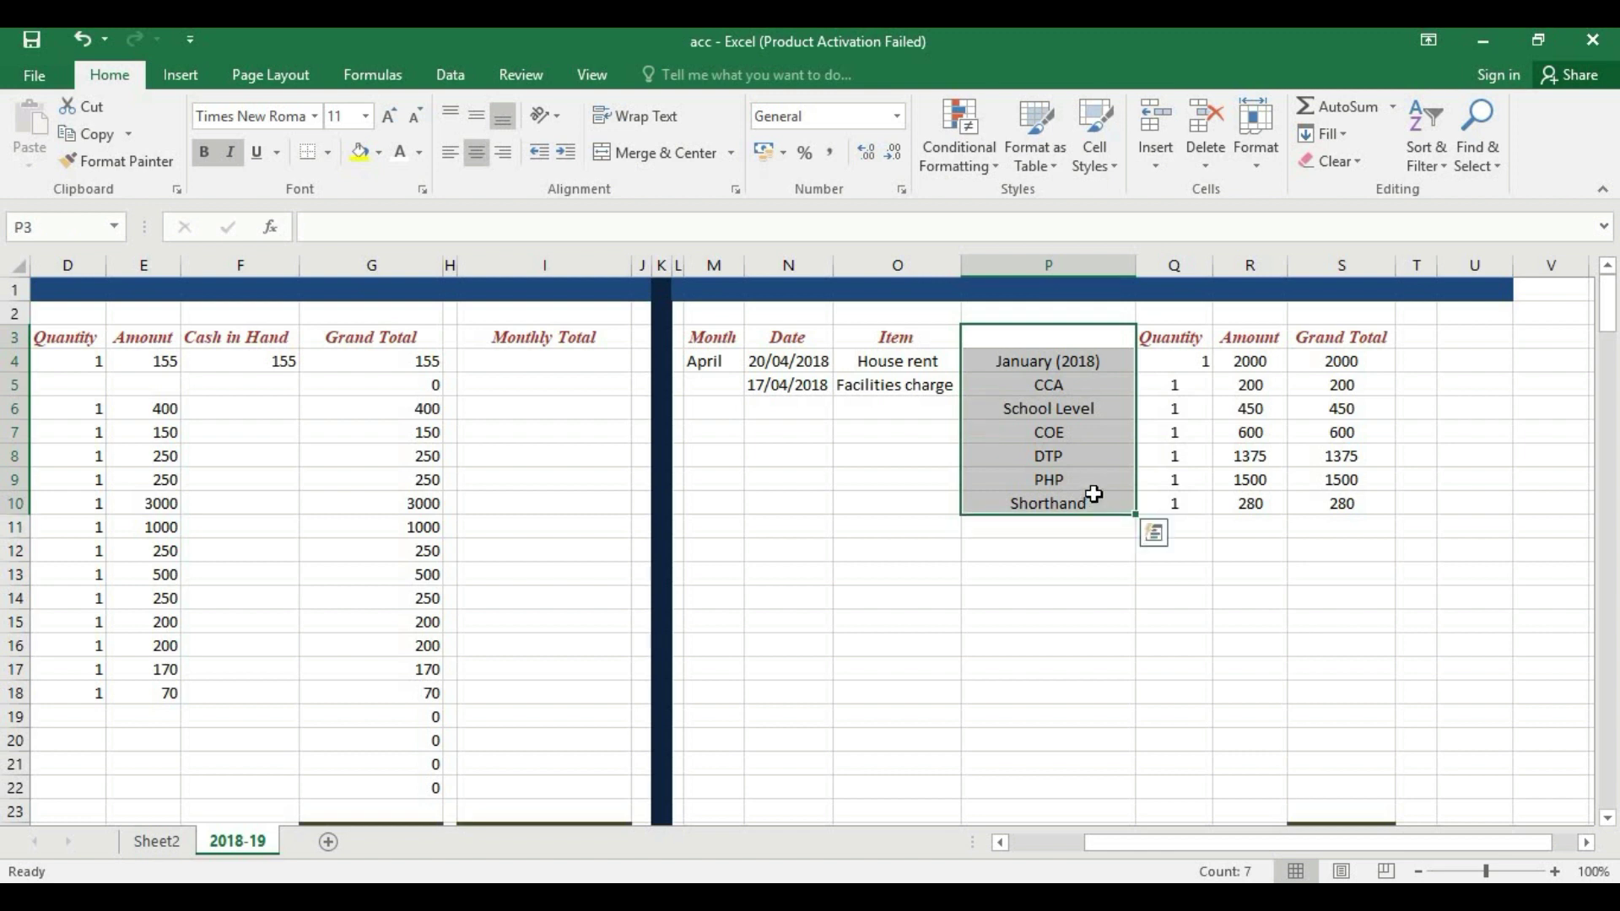
{"action": "left_click", "coordinate": [1006, 362]}
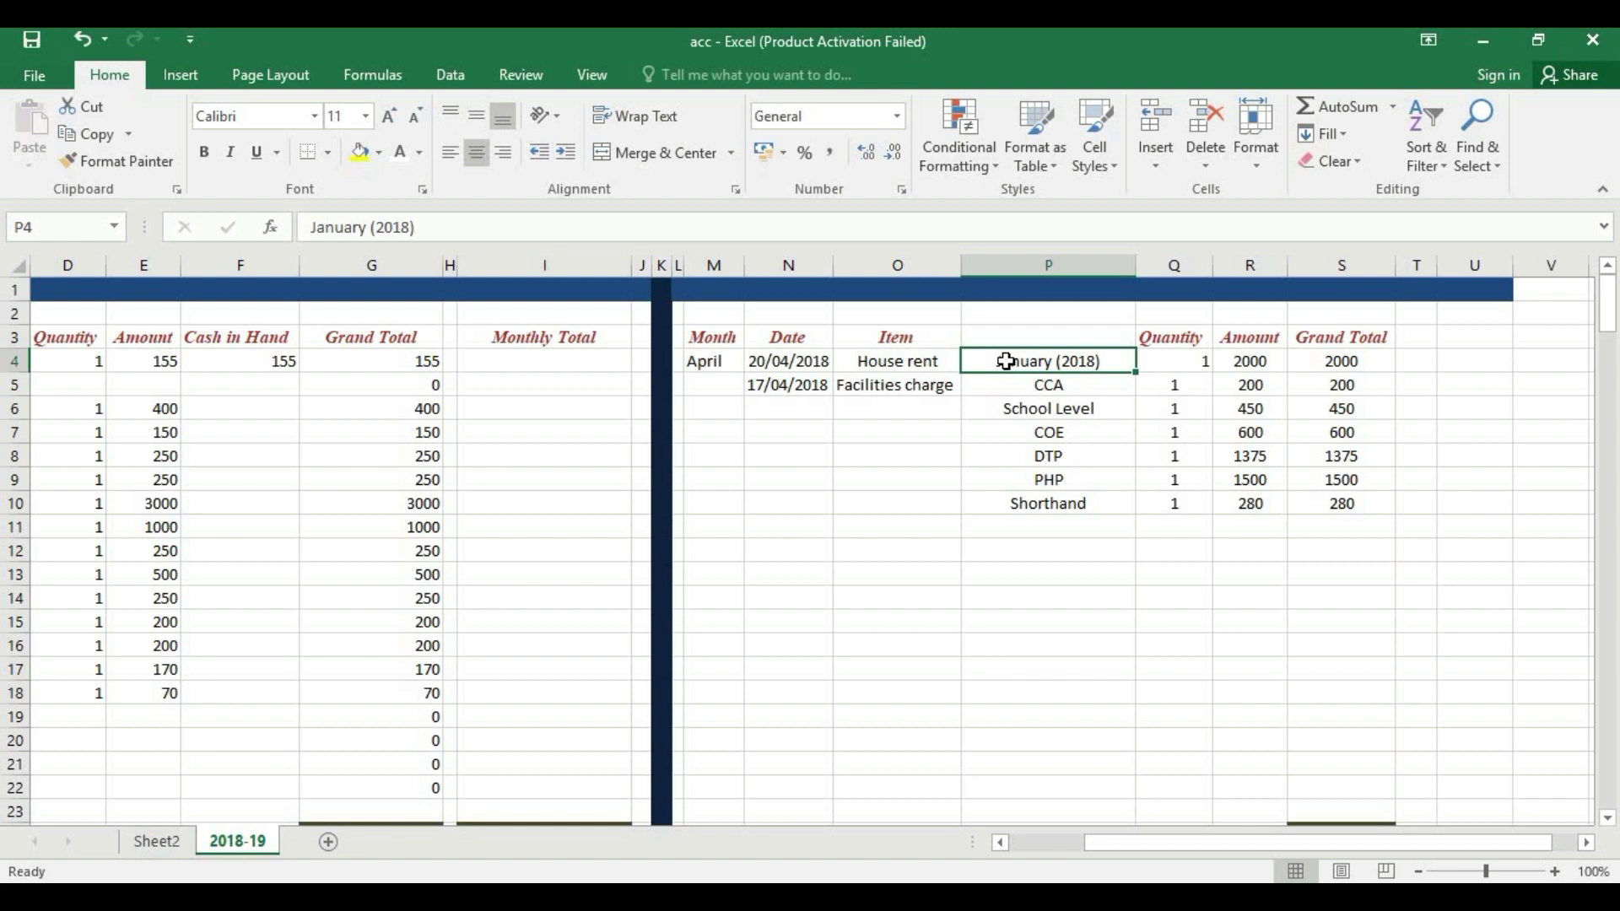
Review the expense quantities and amounts: CCA 200, School Level 450, COE 600, DTP 1375, PHP 1500, Shorthand 280
{"action": "left_click_drag", "start_coordinate": [1076, 387], "coordinate": [1090, 504]}
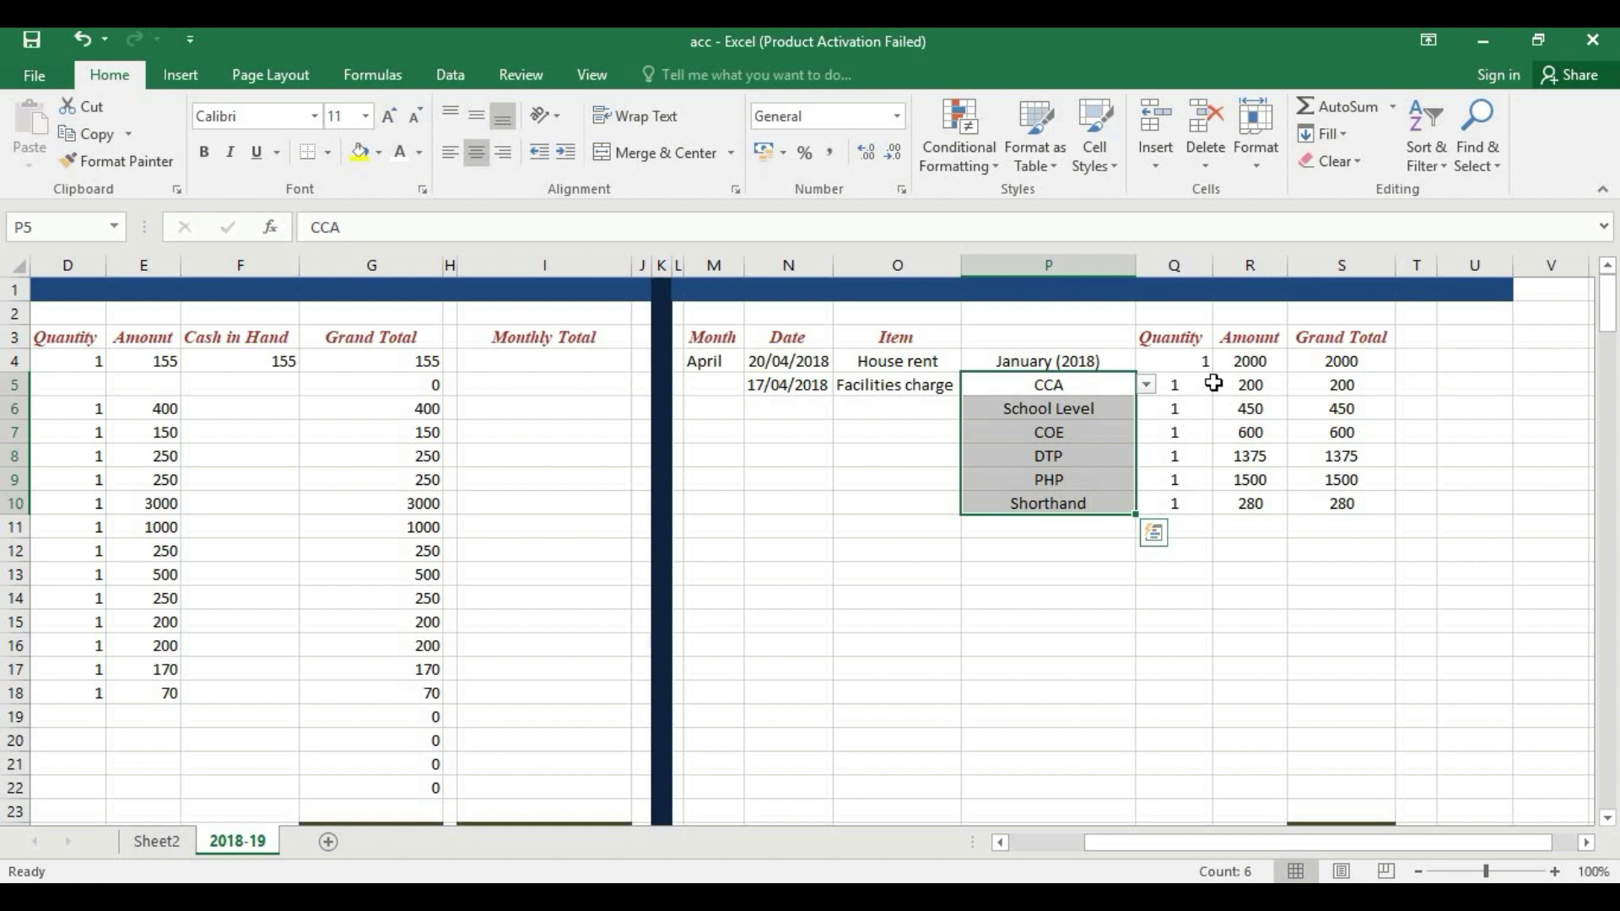
{"action": "left_click_drag", "start_coordinate": [1190, 361], "coordinate": [1168, 506]}
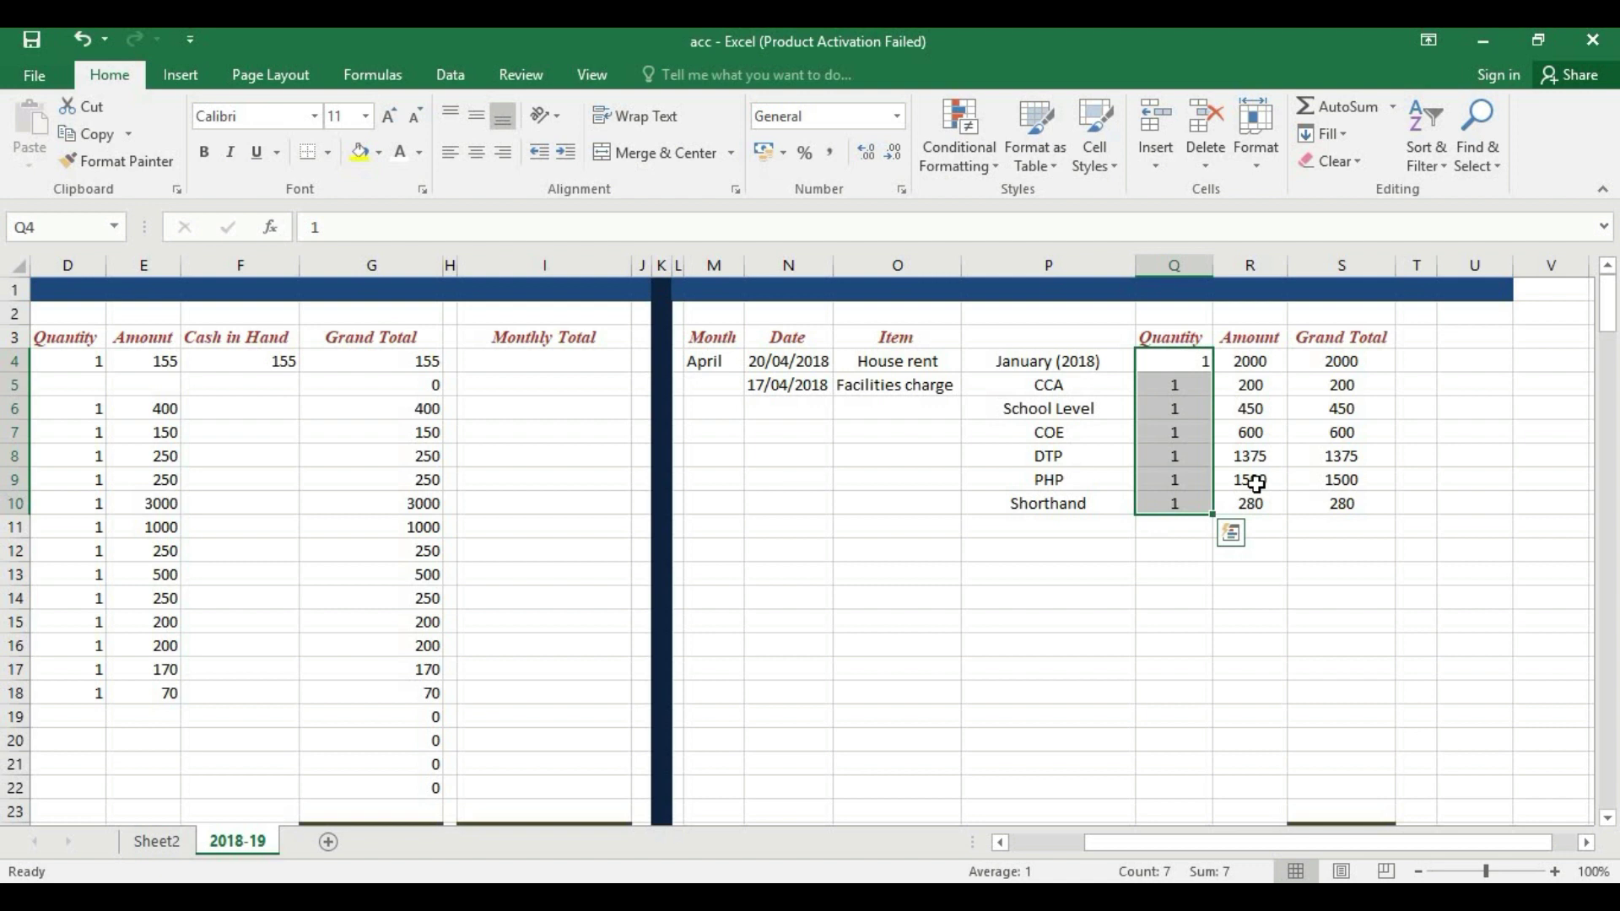
{"action": "left_click_drag", "start_coordinate": [1250, 361], "coordinate": [1225, 512]}
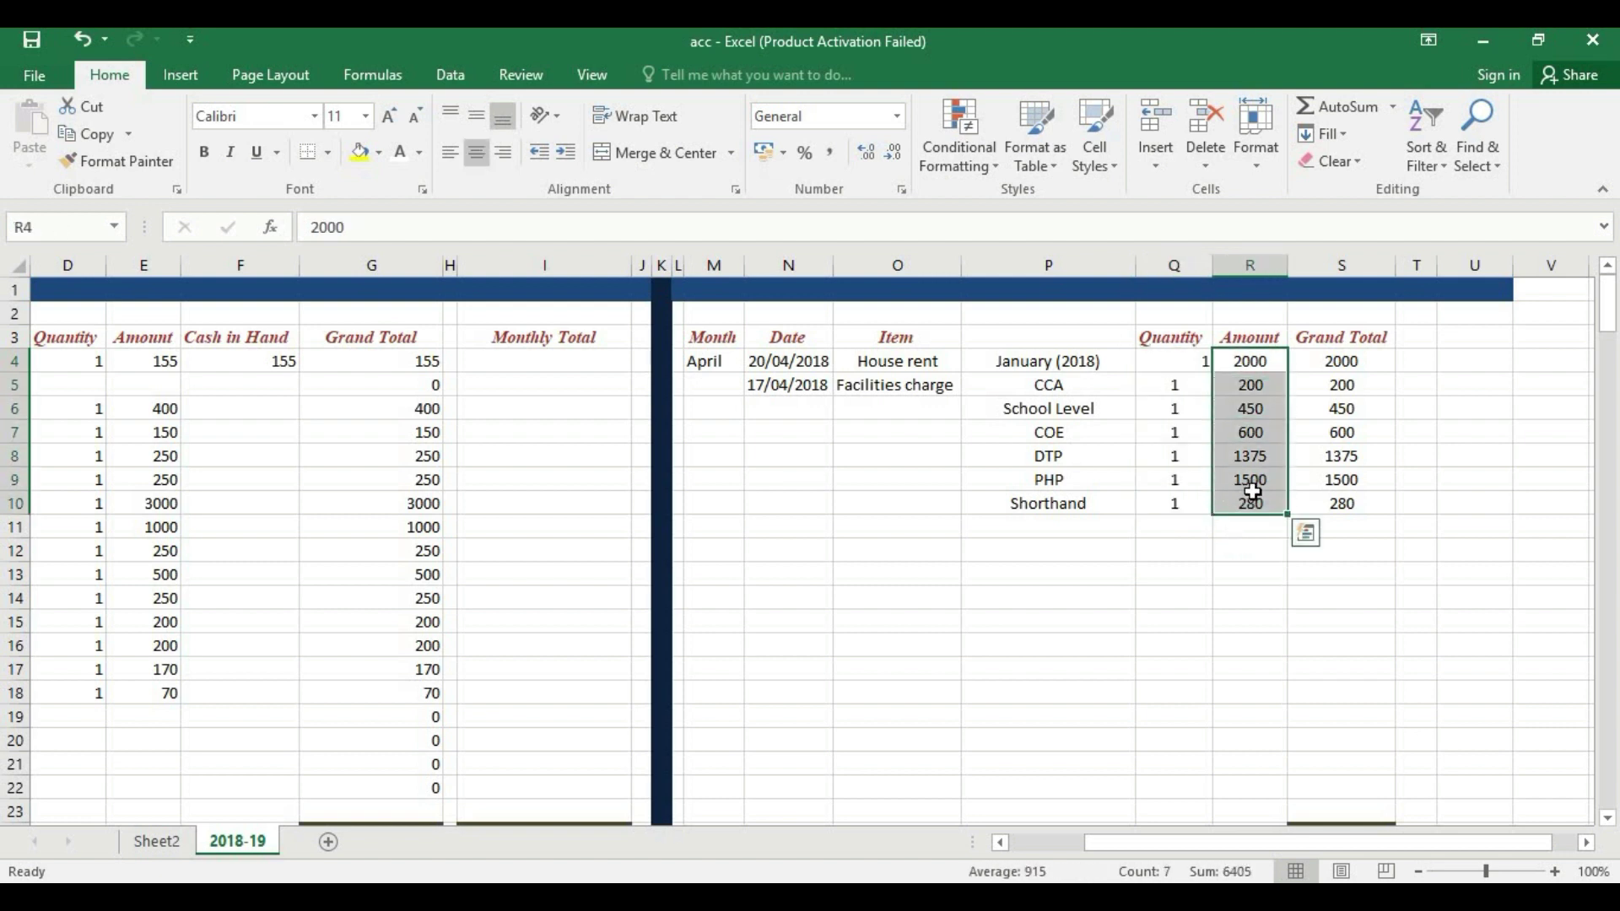
{"action": "left_click", "coordinate": [1250, 383]}
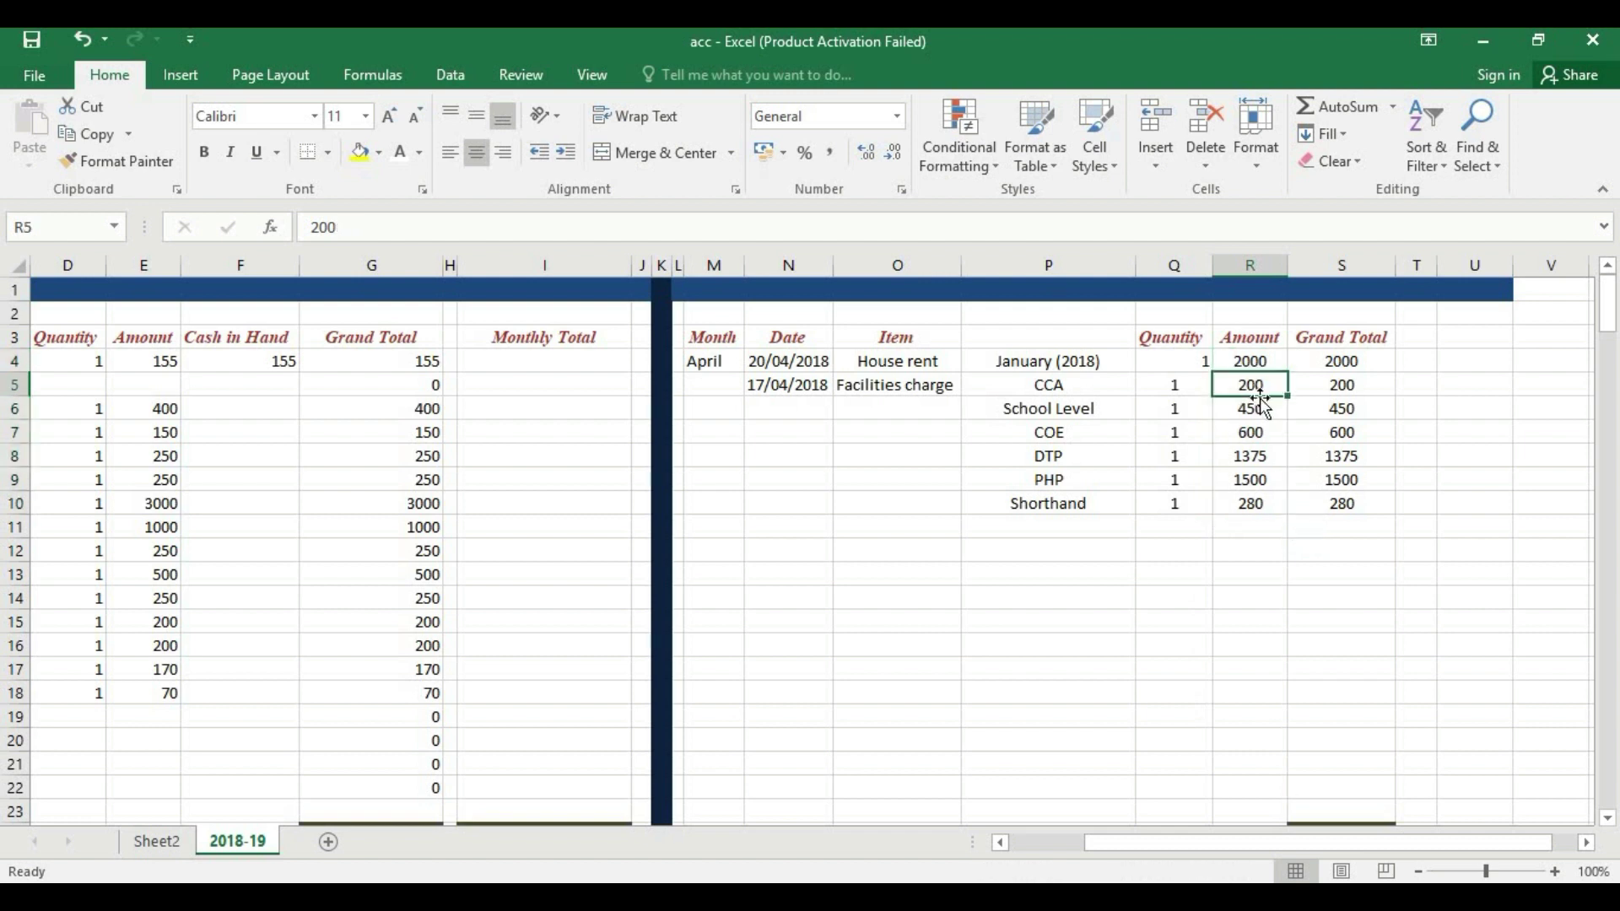
{"action": "left_click", "coordinate": [1253, 479]}
{"action": "left_click", "coordinate": [1250, 456]}
{"action": "left_click", "coordinate": [1265, 504]}
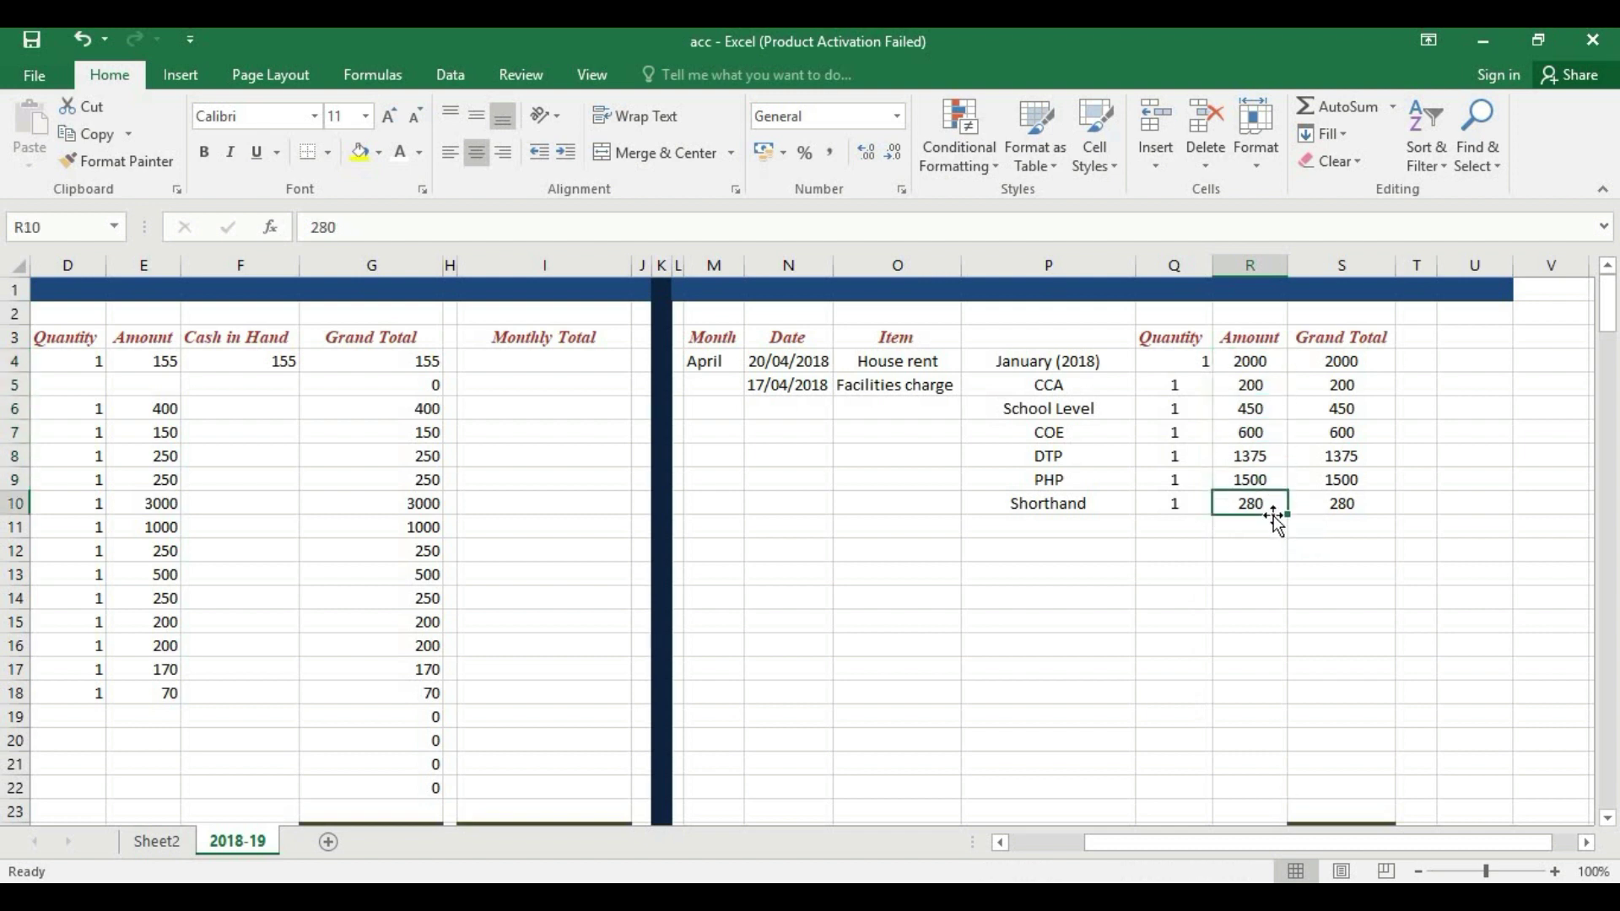
{"action": "left_click", "coordinate": [1264, 482]}
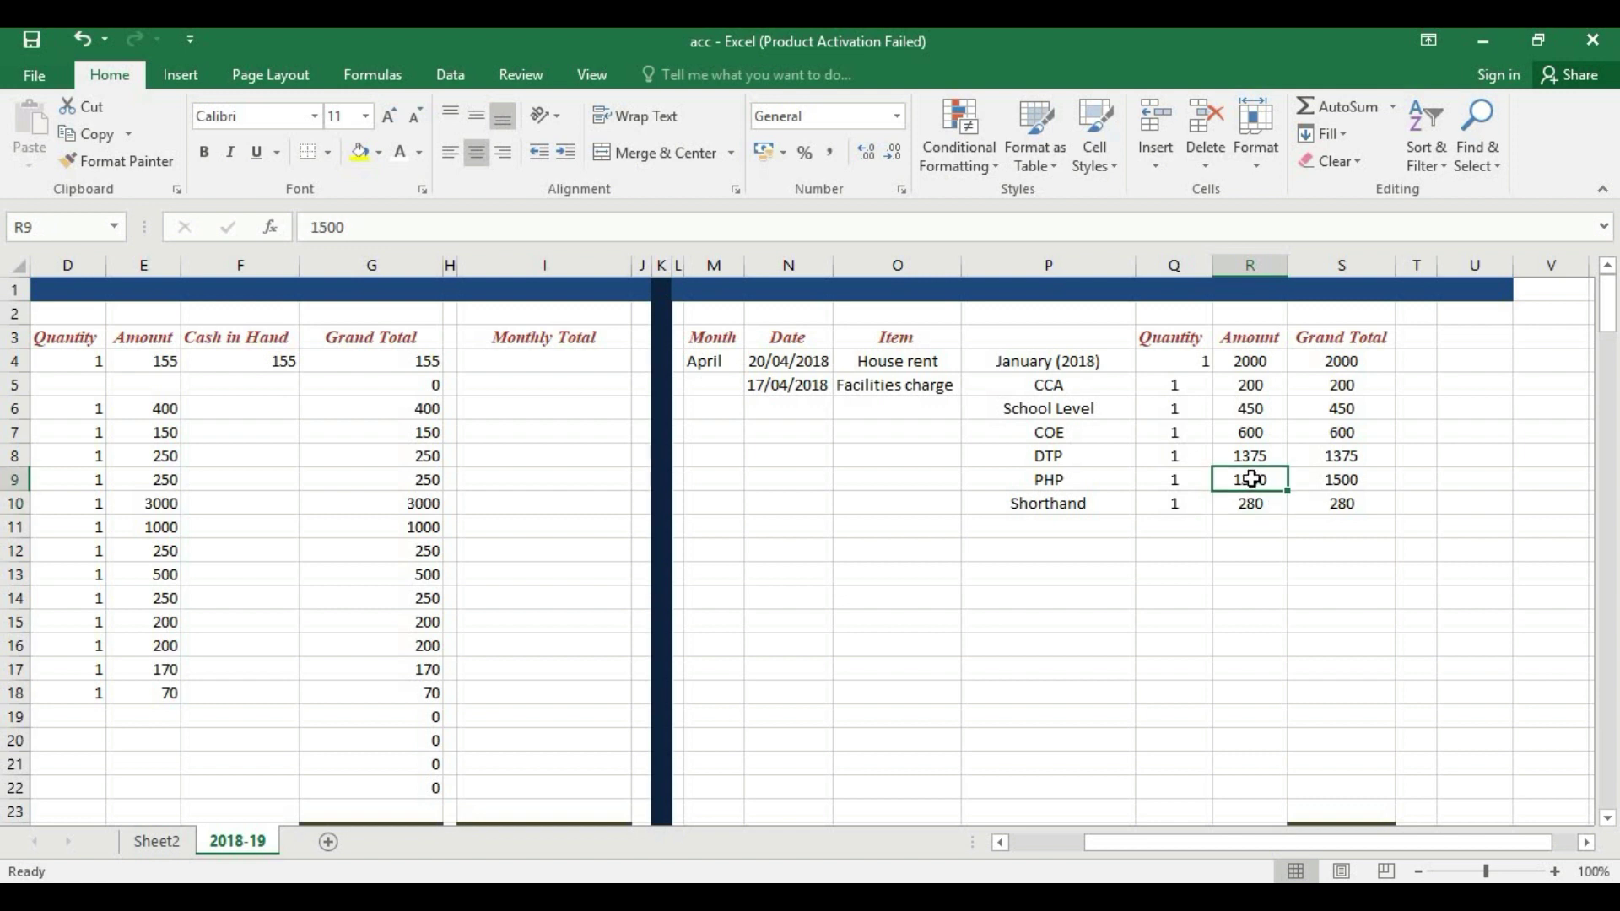
{"action": "left_click", "coordinate": [1260, 406]}
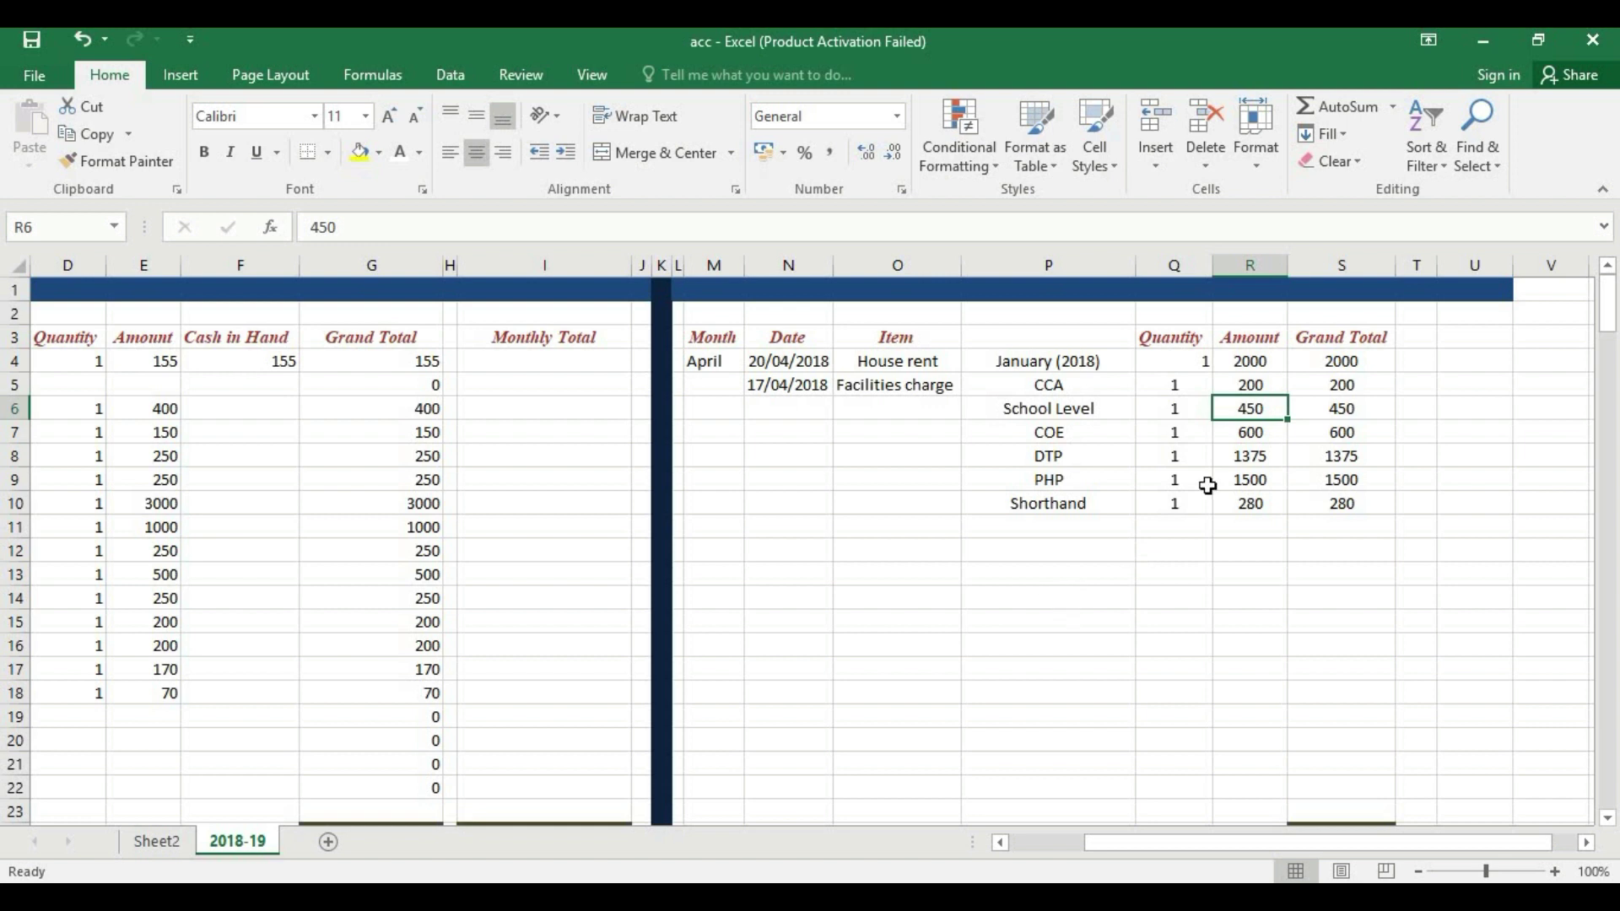
{"action": "left_click", "coordinate": [1266, 486]}
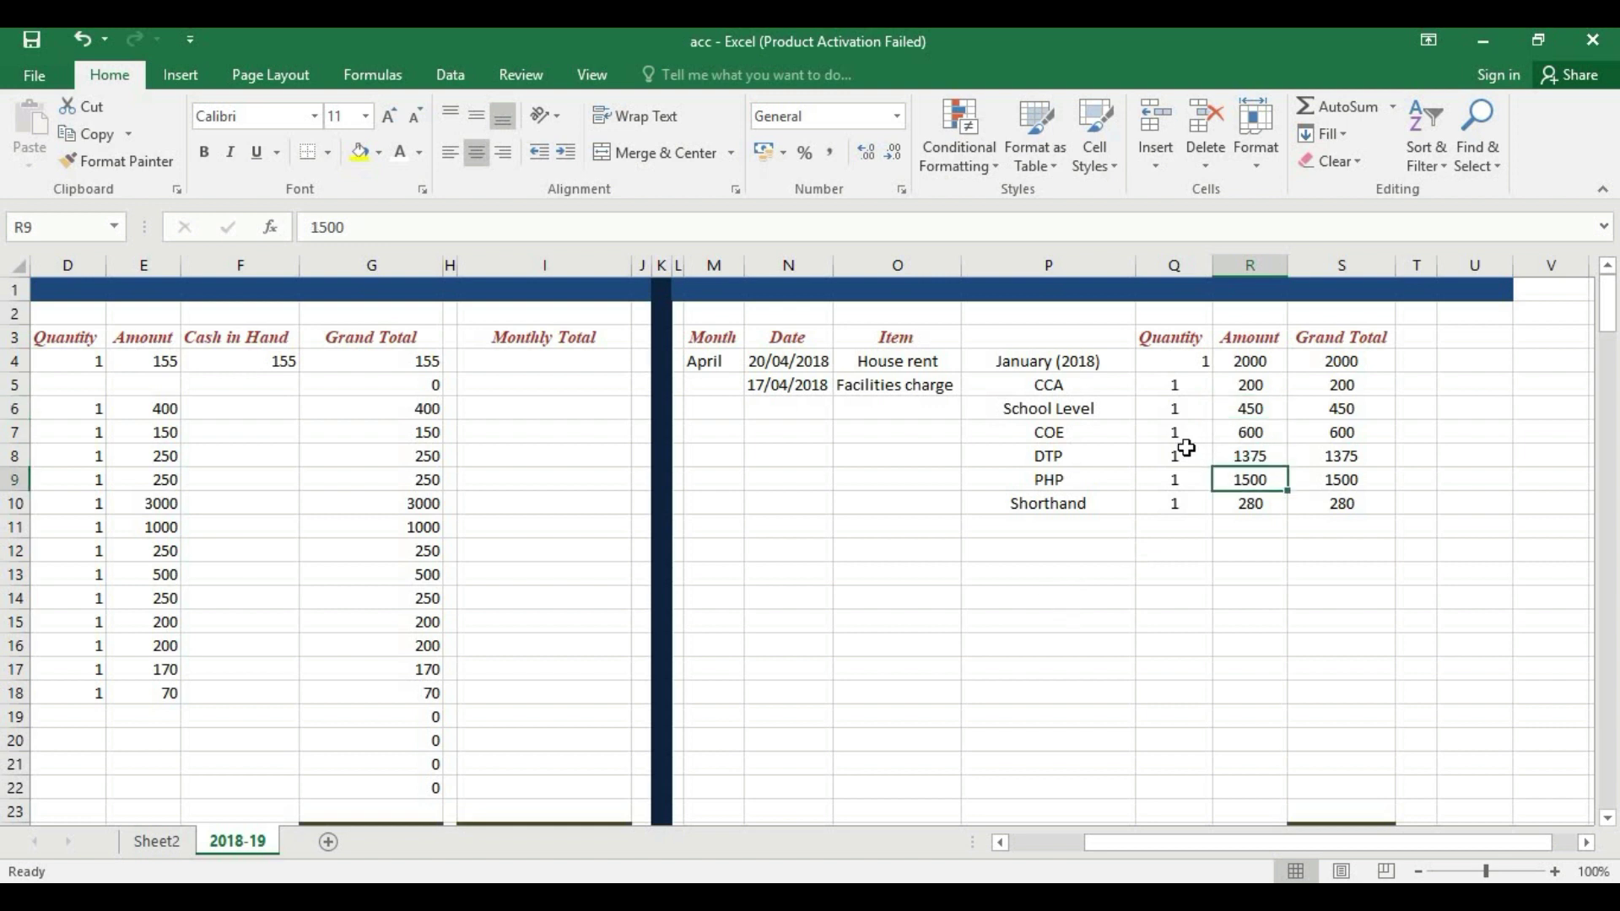
Verify the quantity-times-amount Grand Total formulas in S4:S10, from 2000 down to 280
{"action": "left_click", "coordinate": [1169, 435]}
{"action": "left_click", "coordinate": [1270, 435]}
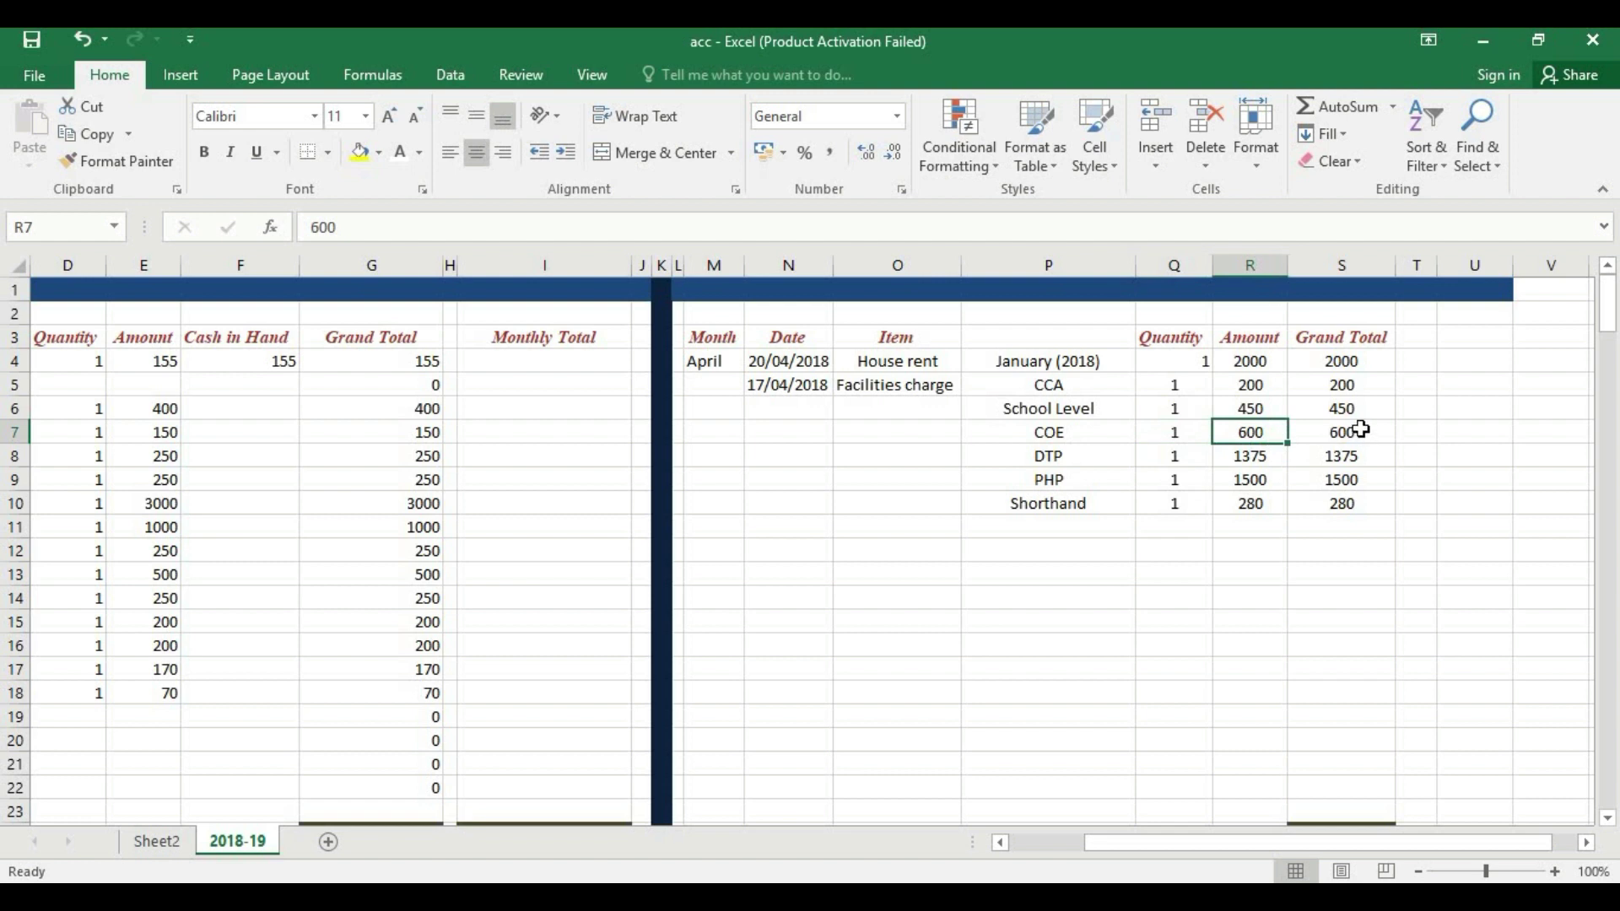
{"action": "left_click", "coordinate": [1363, 432]}
{"action": "left_click_drag", "start_coordinate": [1342, 358], "coordinate": [1342, 503]}
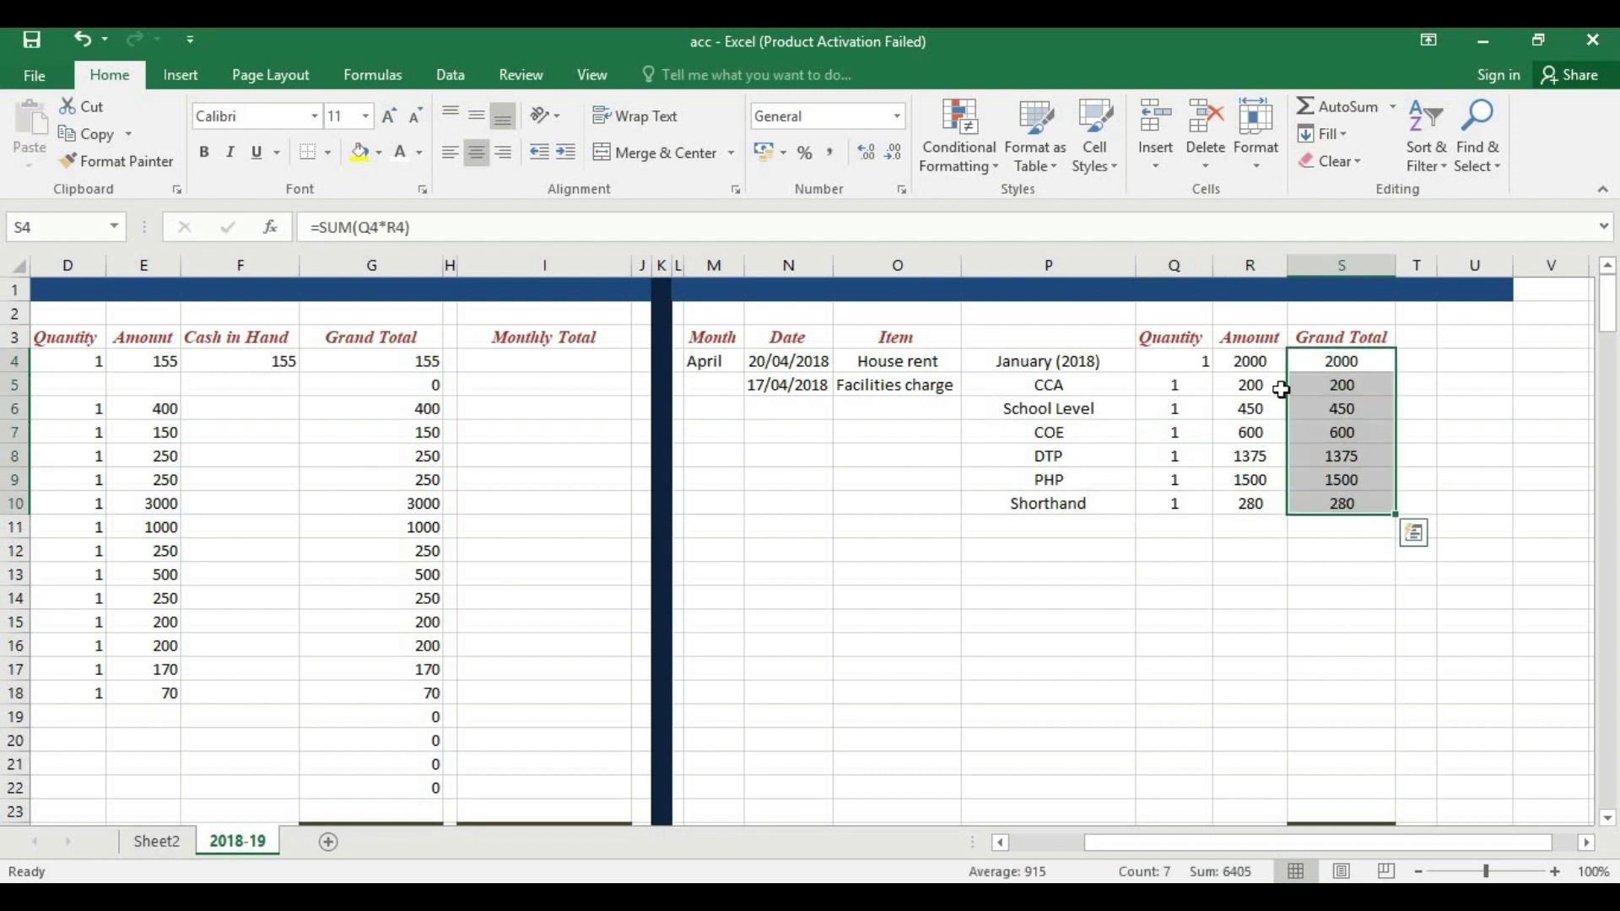
{"action": "left_click", "coordinate": [1341, 392]}
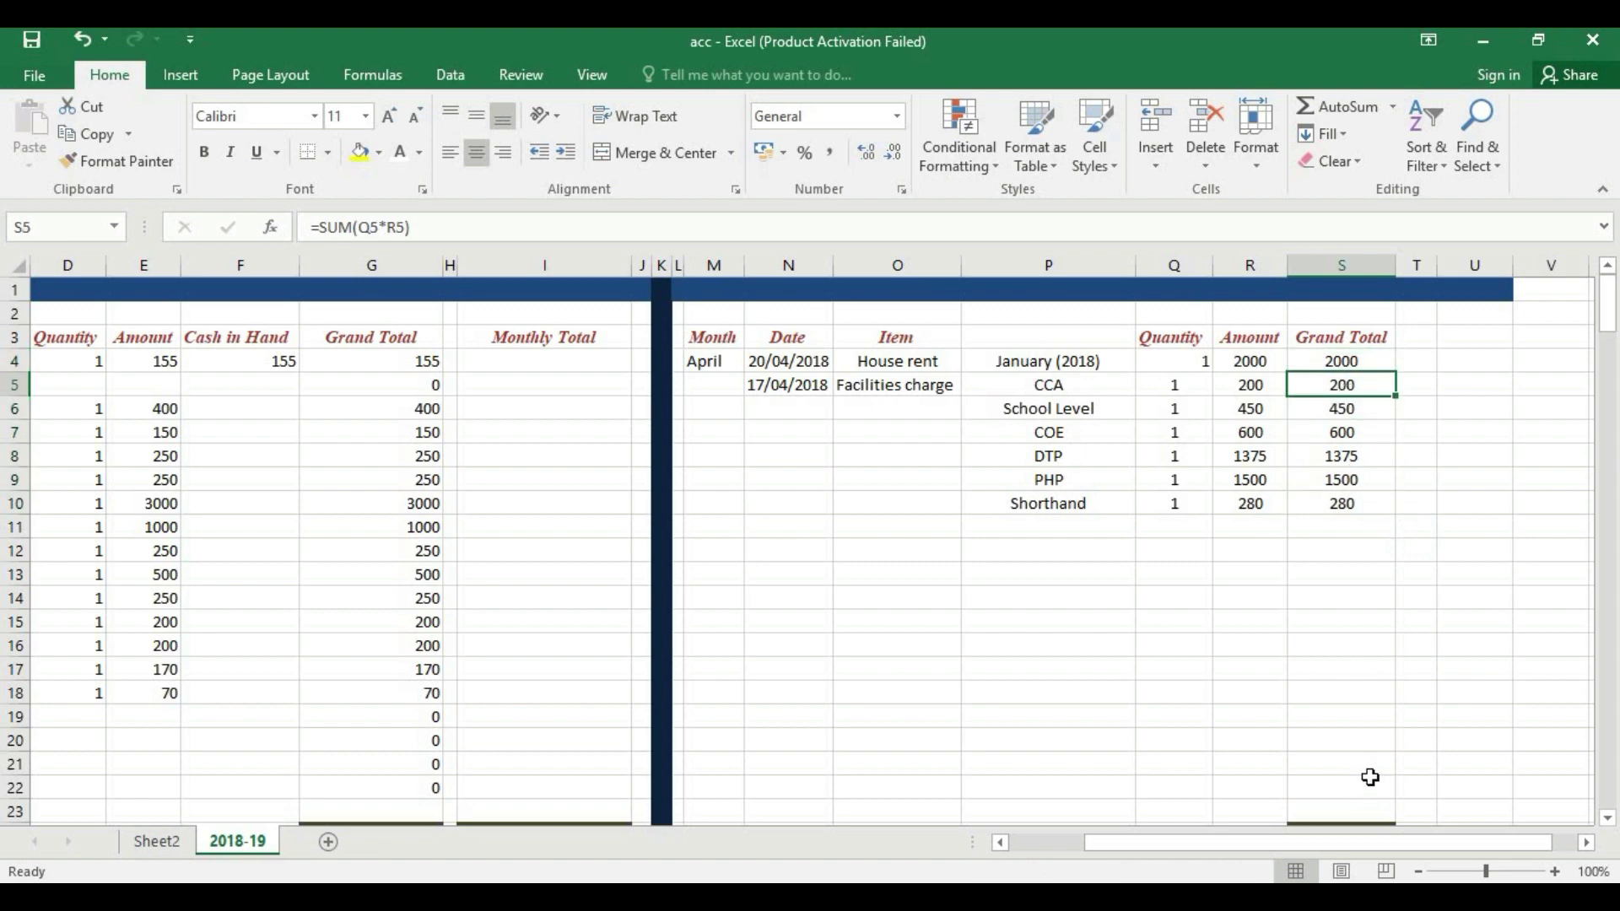
{"action": "scroll", "coordinate": [1370, 777], "scroll_direction": "down", "scroll_amount": 2}
{"action": "left_click", "coordinate": [1381, 718]}
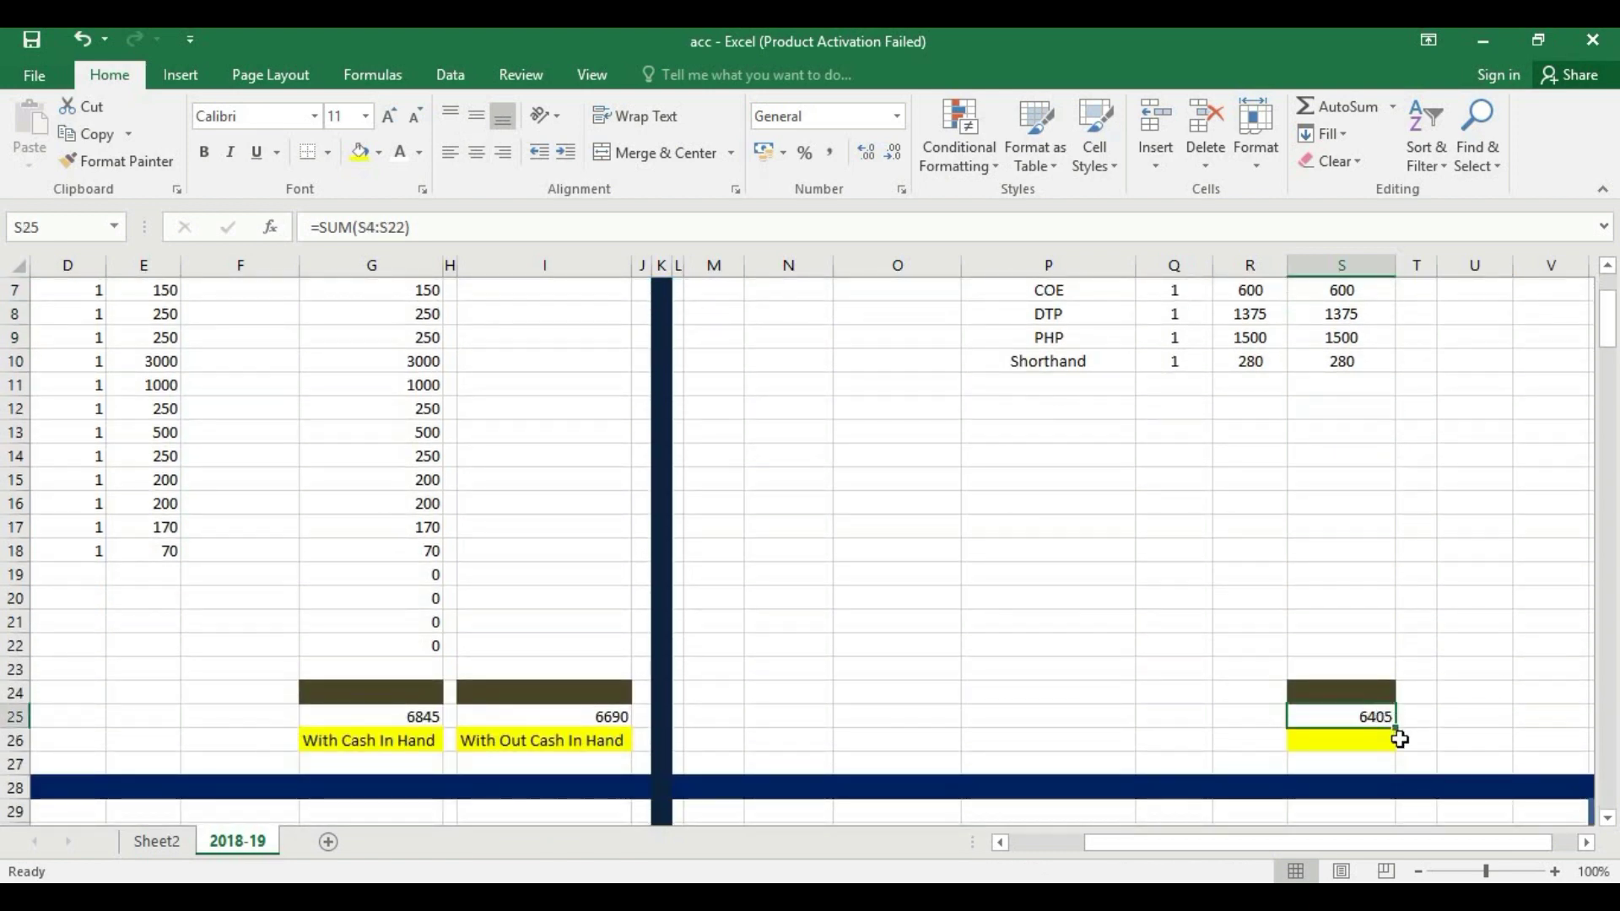
{"action": "scroll", "coordinate": [1371, 296], "scroll_direction": "up", "scroll_amount": 1}
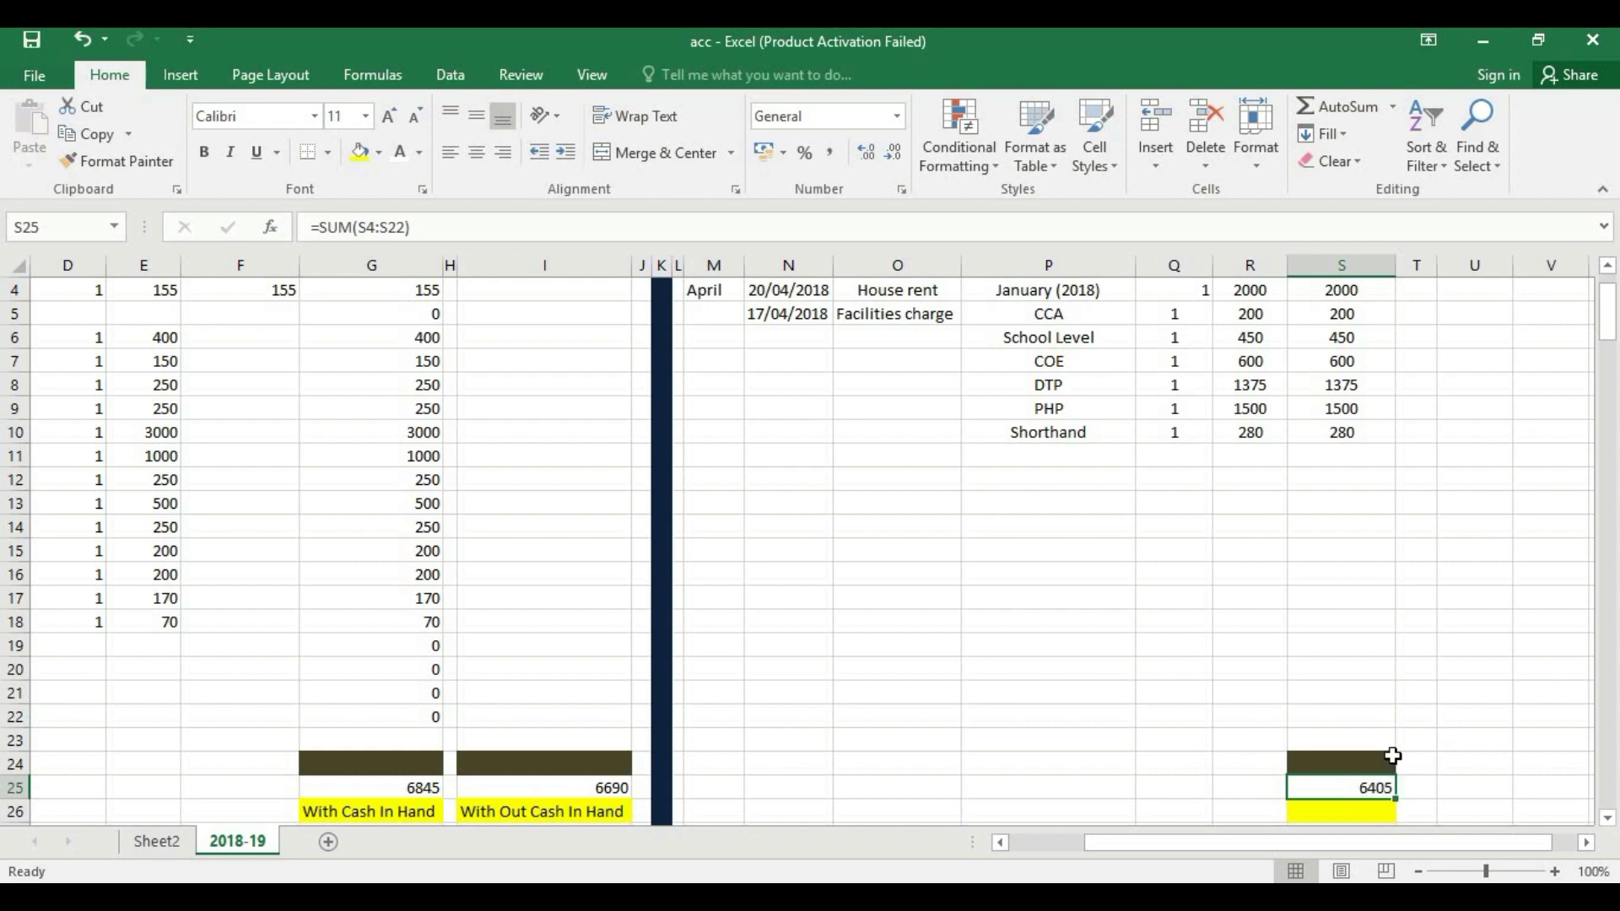
{"action": "scroll", "coordinate": [1384, 743], "scroll_direction": "down", "scroll_amount": 1}
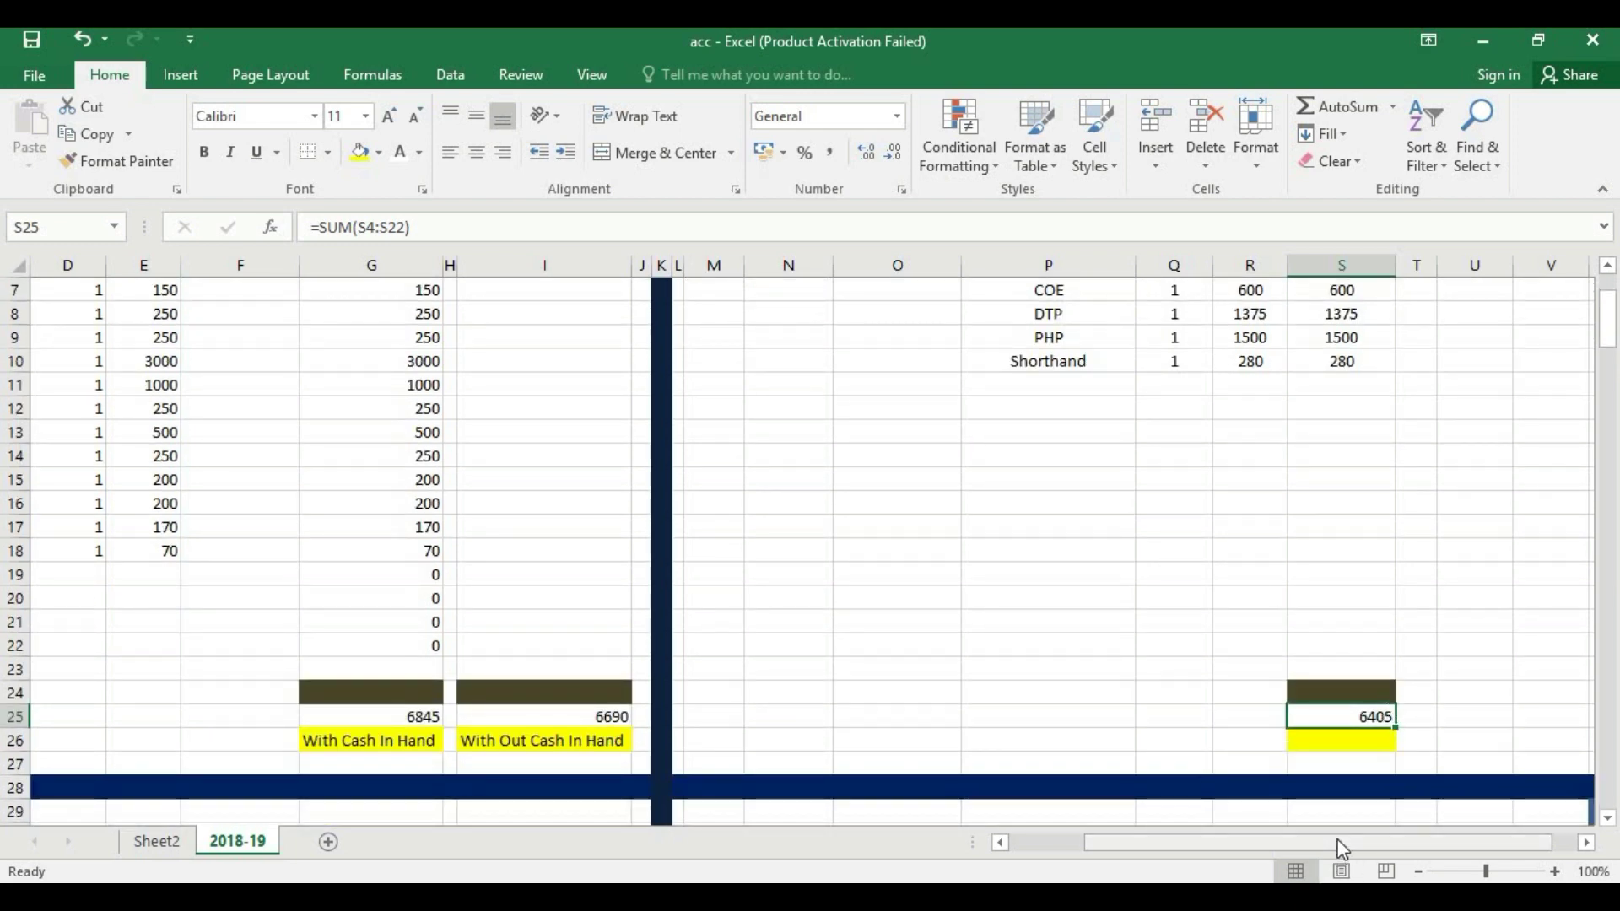
{"action": "left_click_drag", "start_coordinate": [1338, 854], "coordinate": [1106, 849]}
{"action": "scroll", "coordinate": [862, 681], "scroll_direction": "up", "scroll_amount": 2}
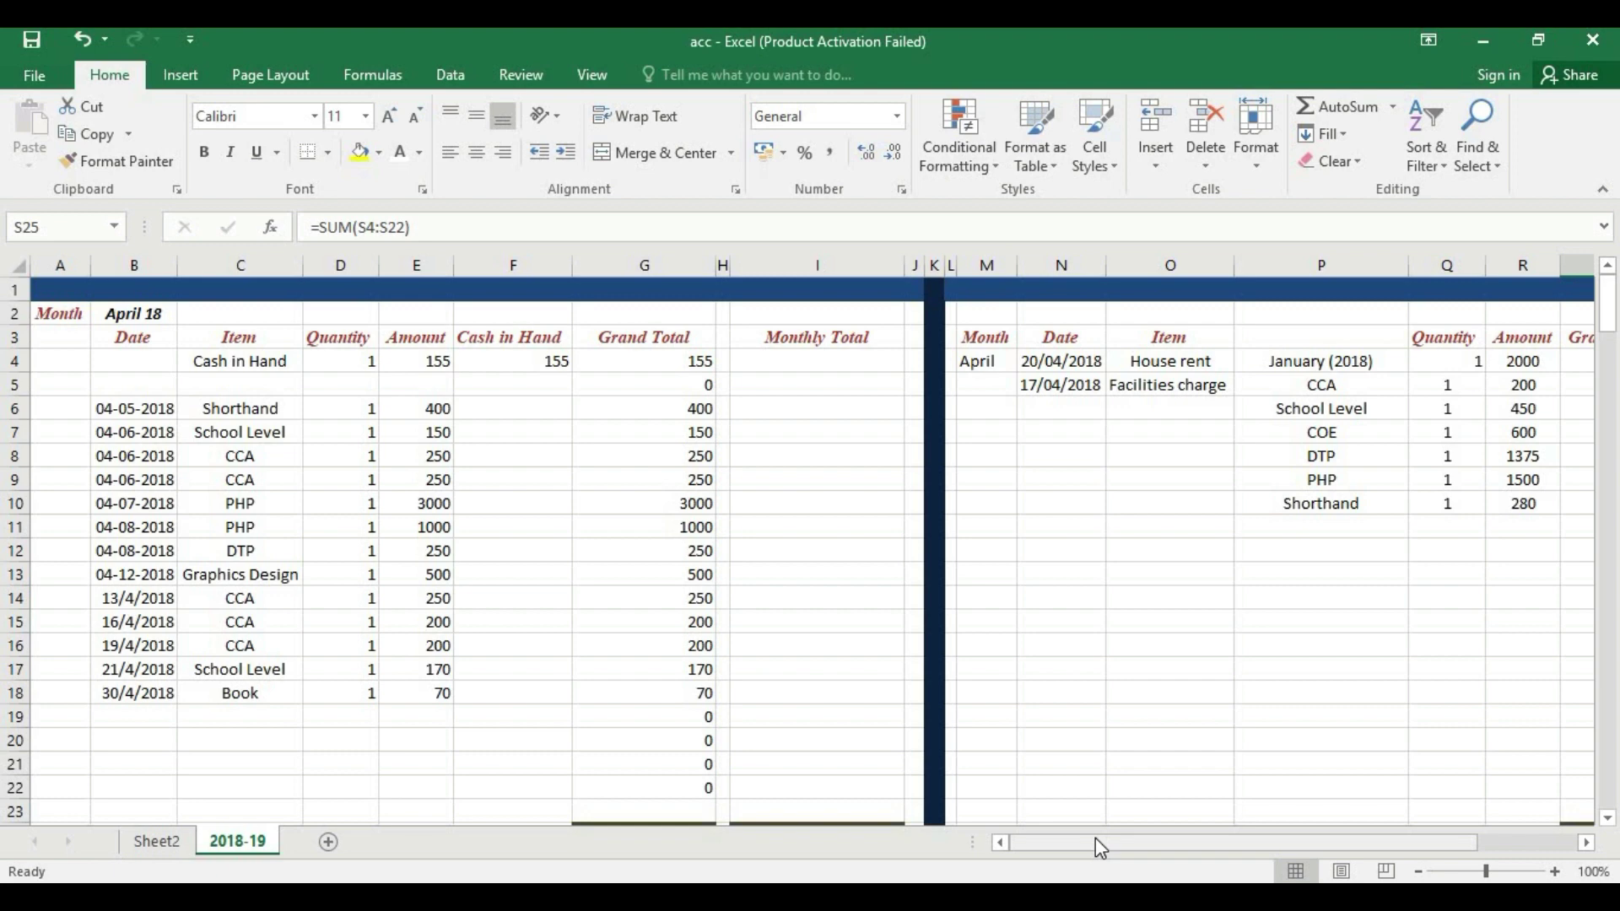
{"action": "scroll", "coordinate": [1242, 644], "scroll_direction": "down", "scroll_amount": 3}
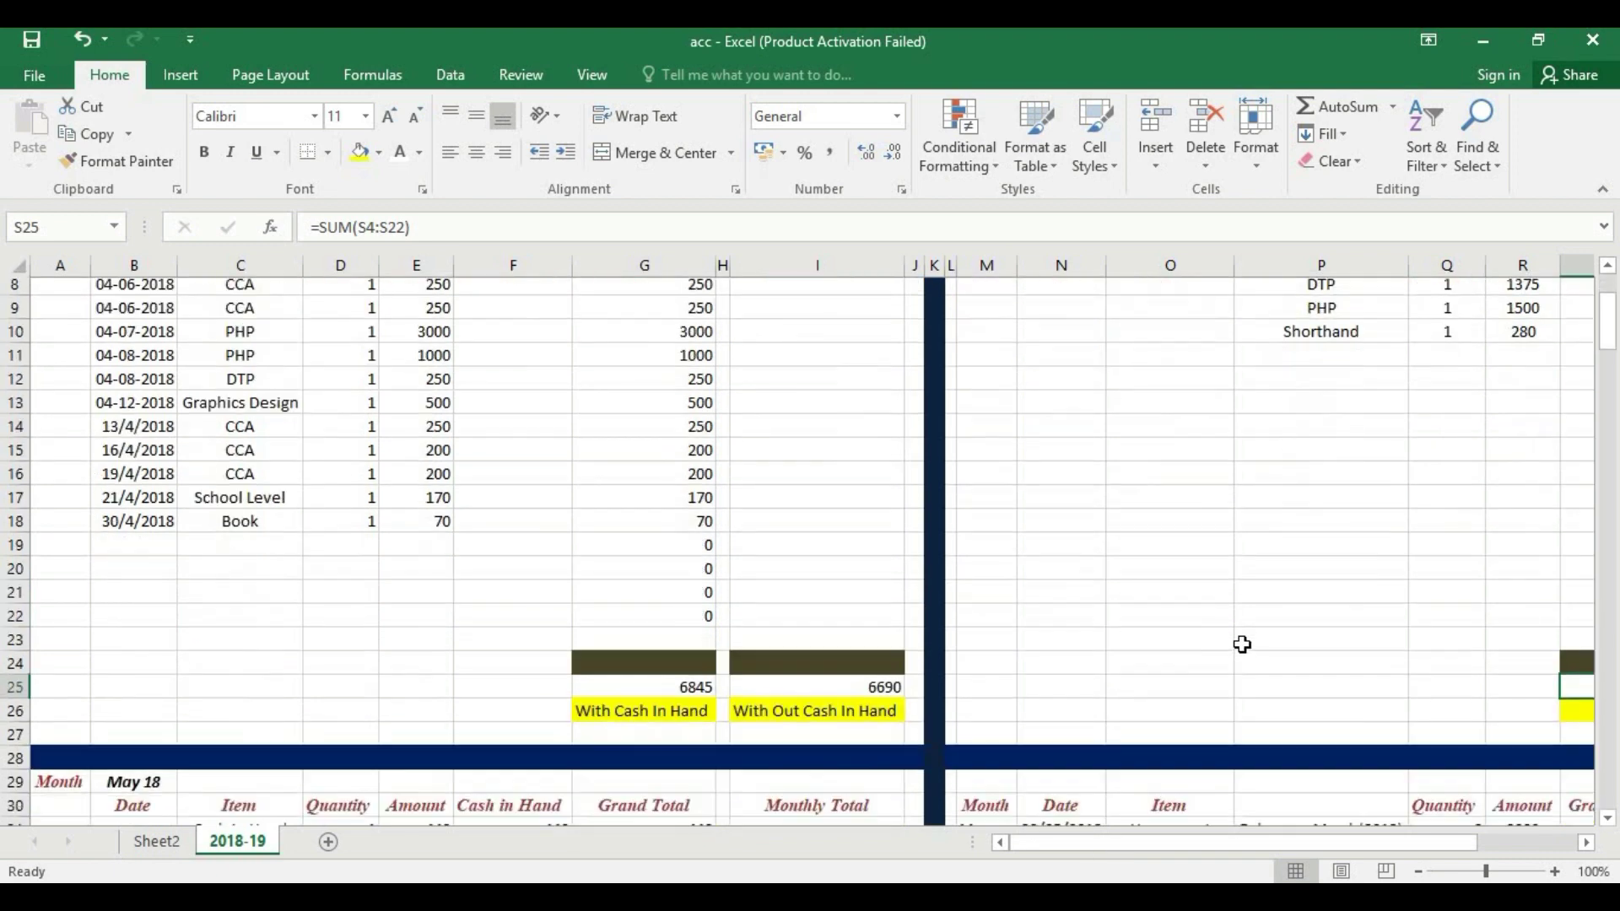
{"action": "scroll", "coordinate": [1242, 644], "scroll_direction": "down", "scroll_amount": 2}
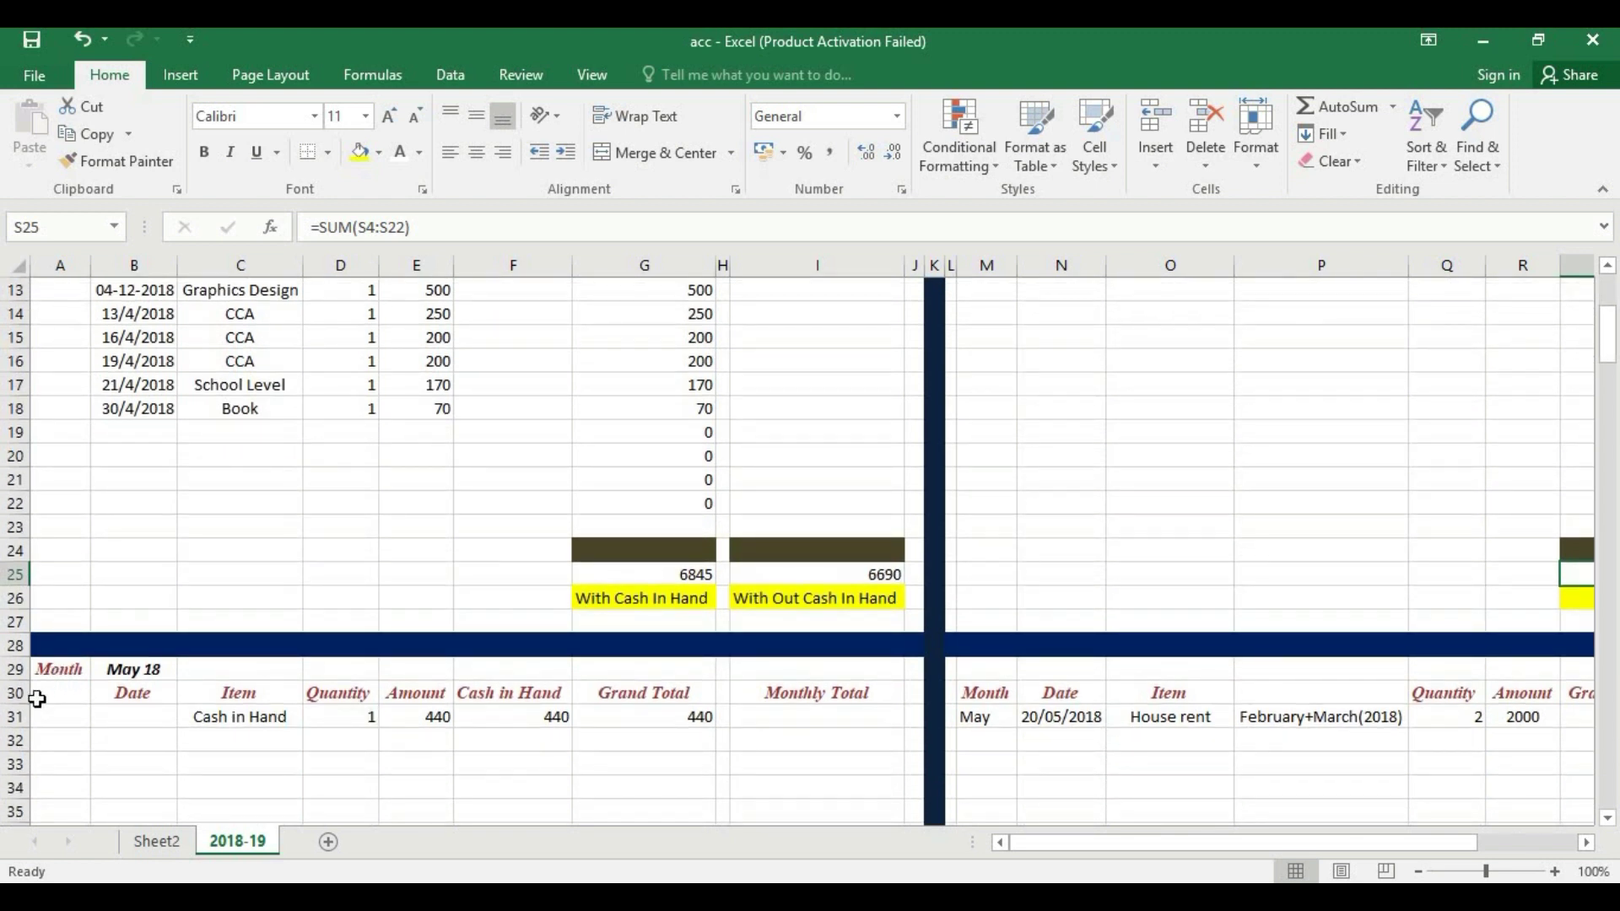
{"action": "left_click", "coordinate": [139, 717]}
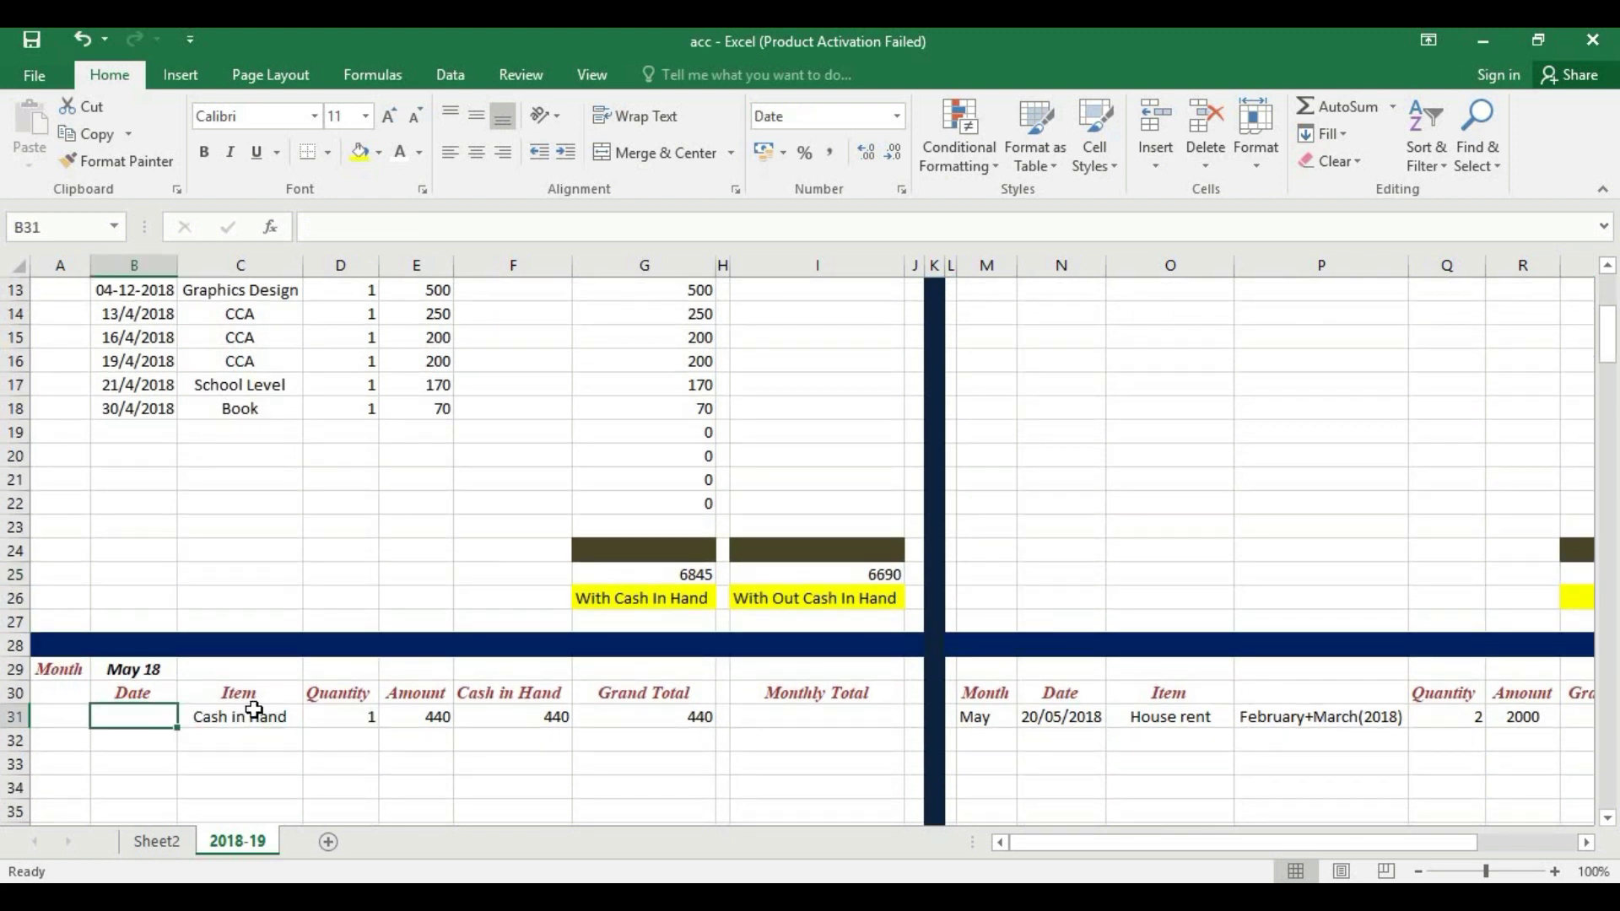
{"action": "left_click", "coordinate": [236, 719]}
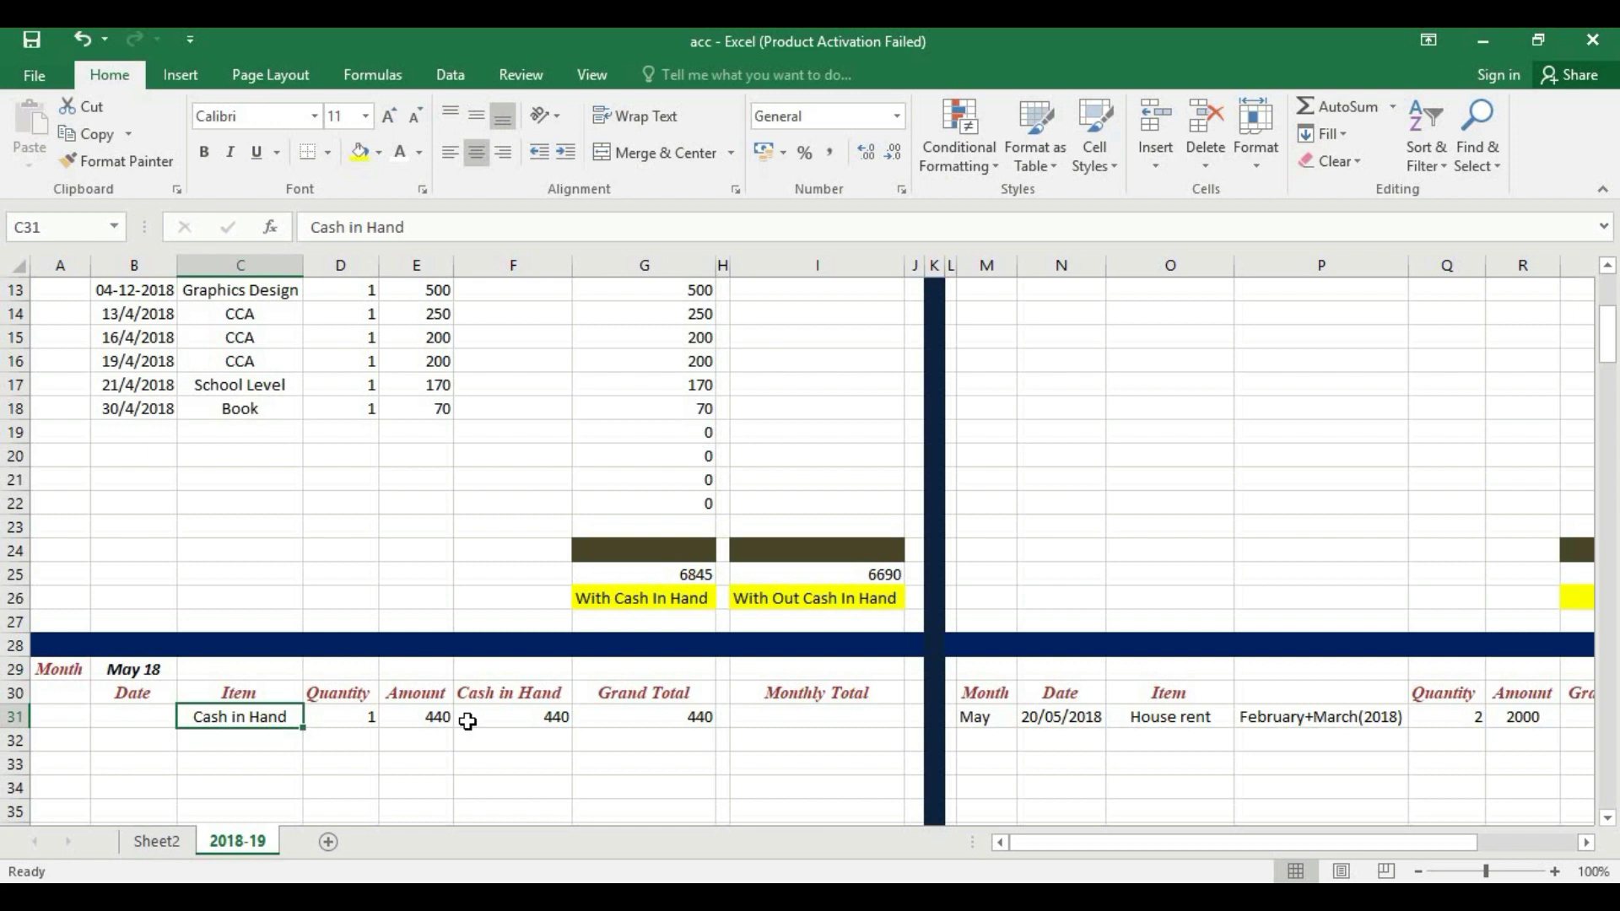
{"action": "left_click", "coordinate": [406, 720]}
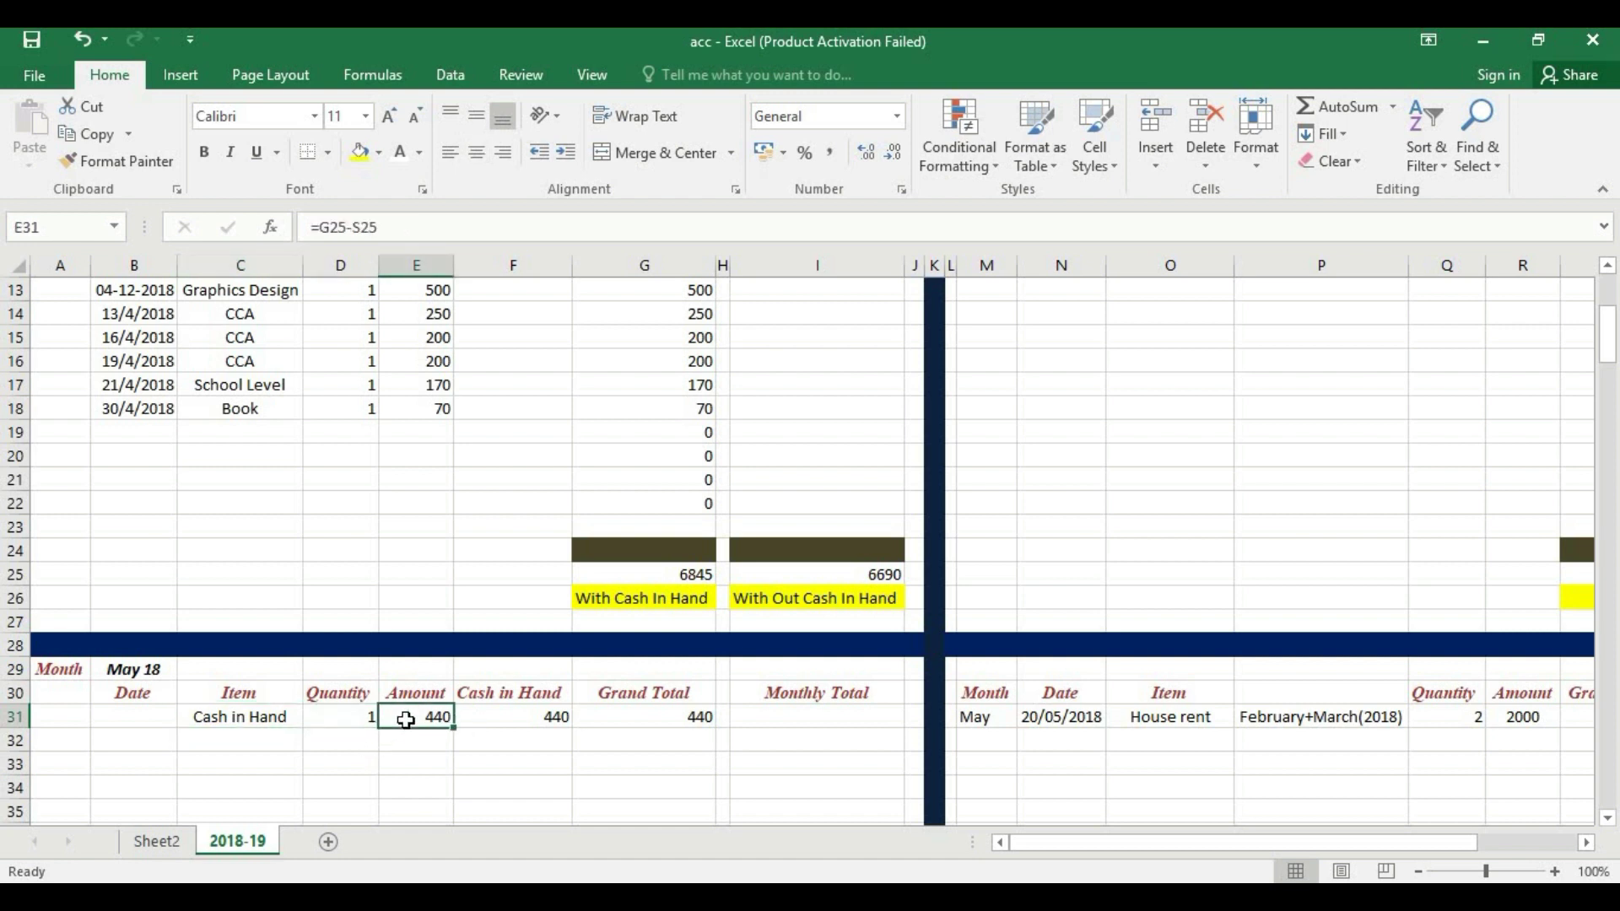
{"action": "left_click", "coordinate": [704, 411]}
{"action": "left_click", "coordinate": [418, 409]}
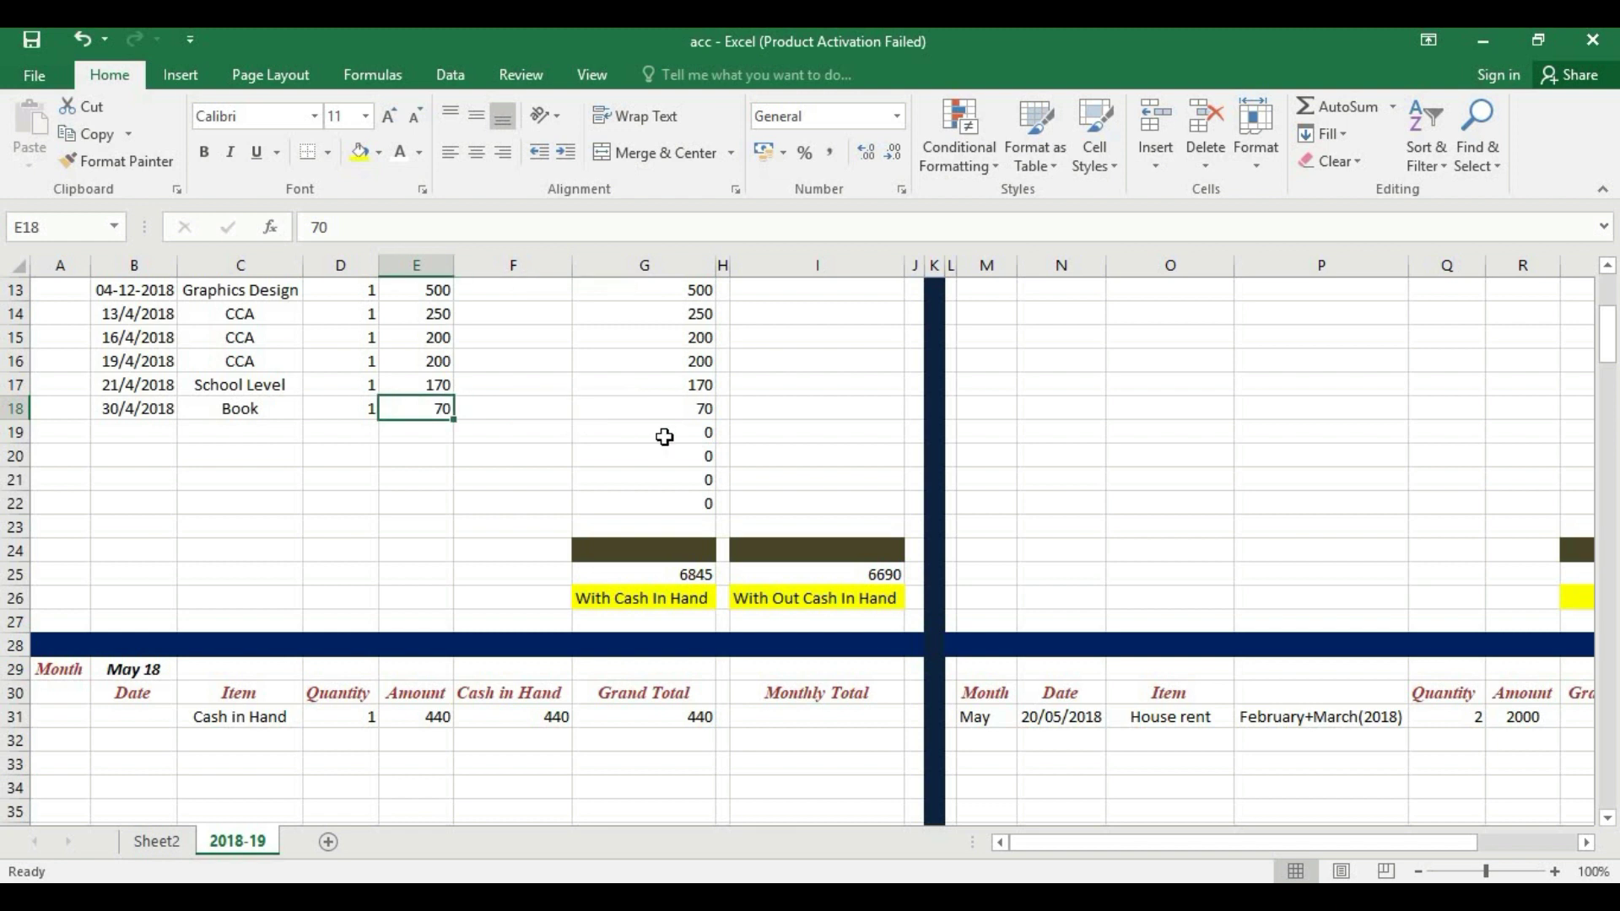
{"action": "type", "text": "700"}
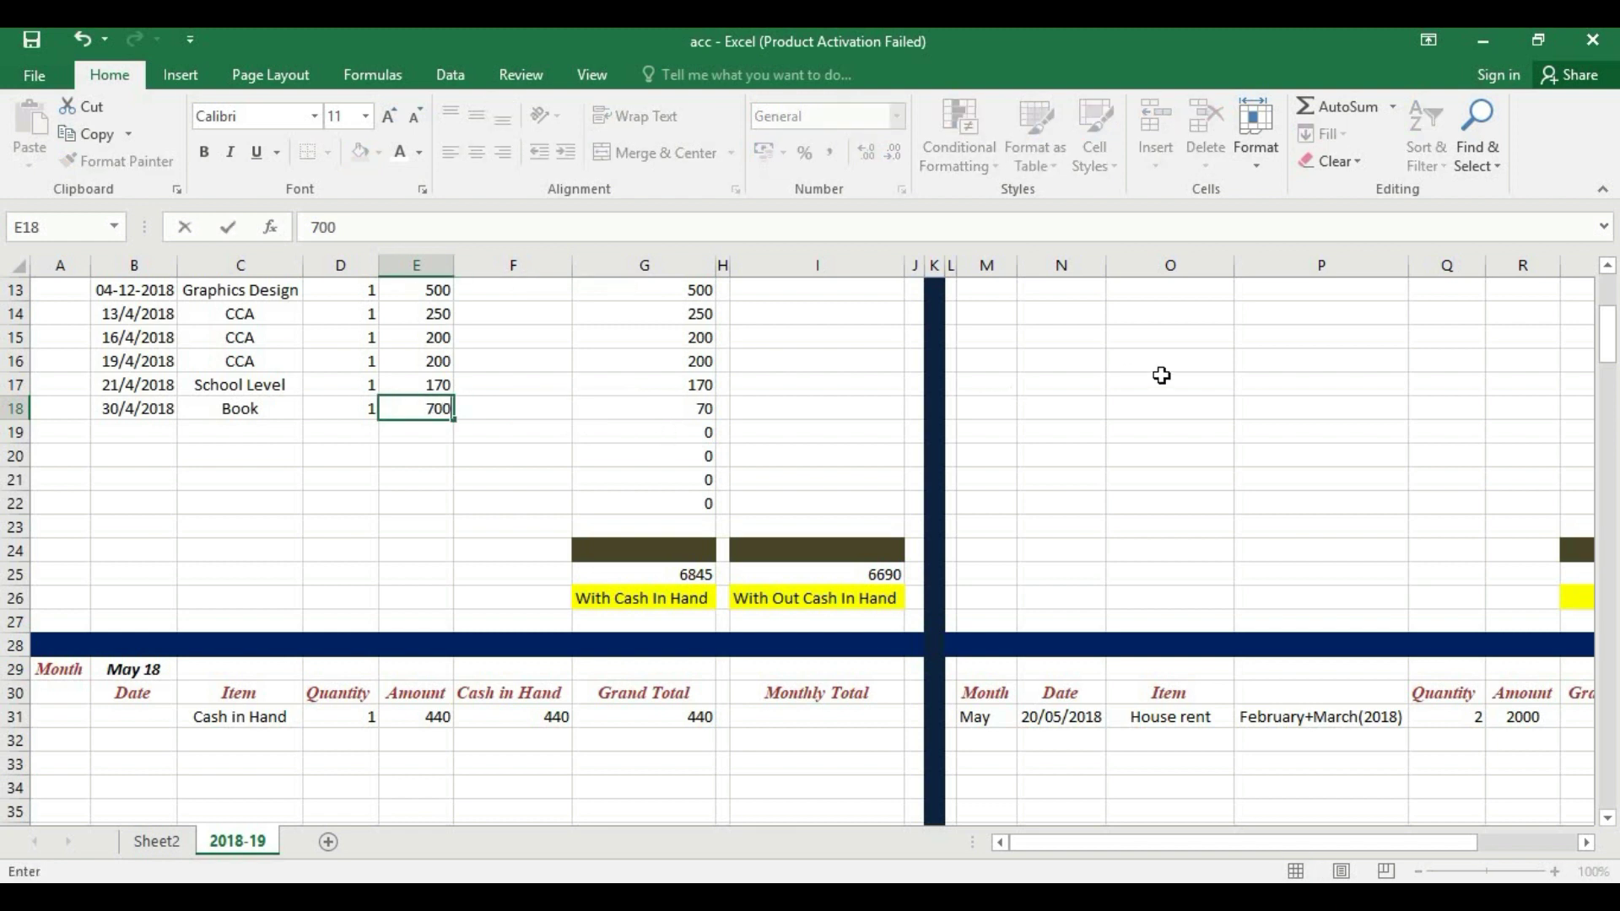
{"action": "left_click", "coordinate": [1162, 376]}
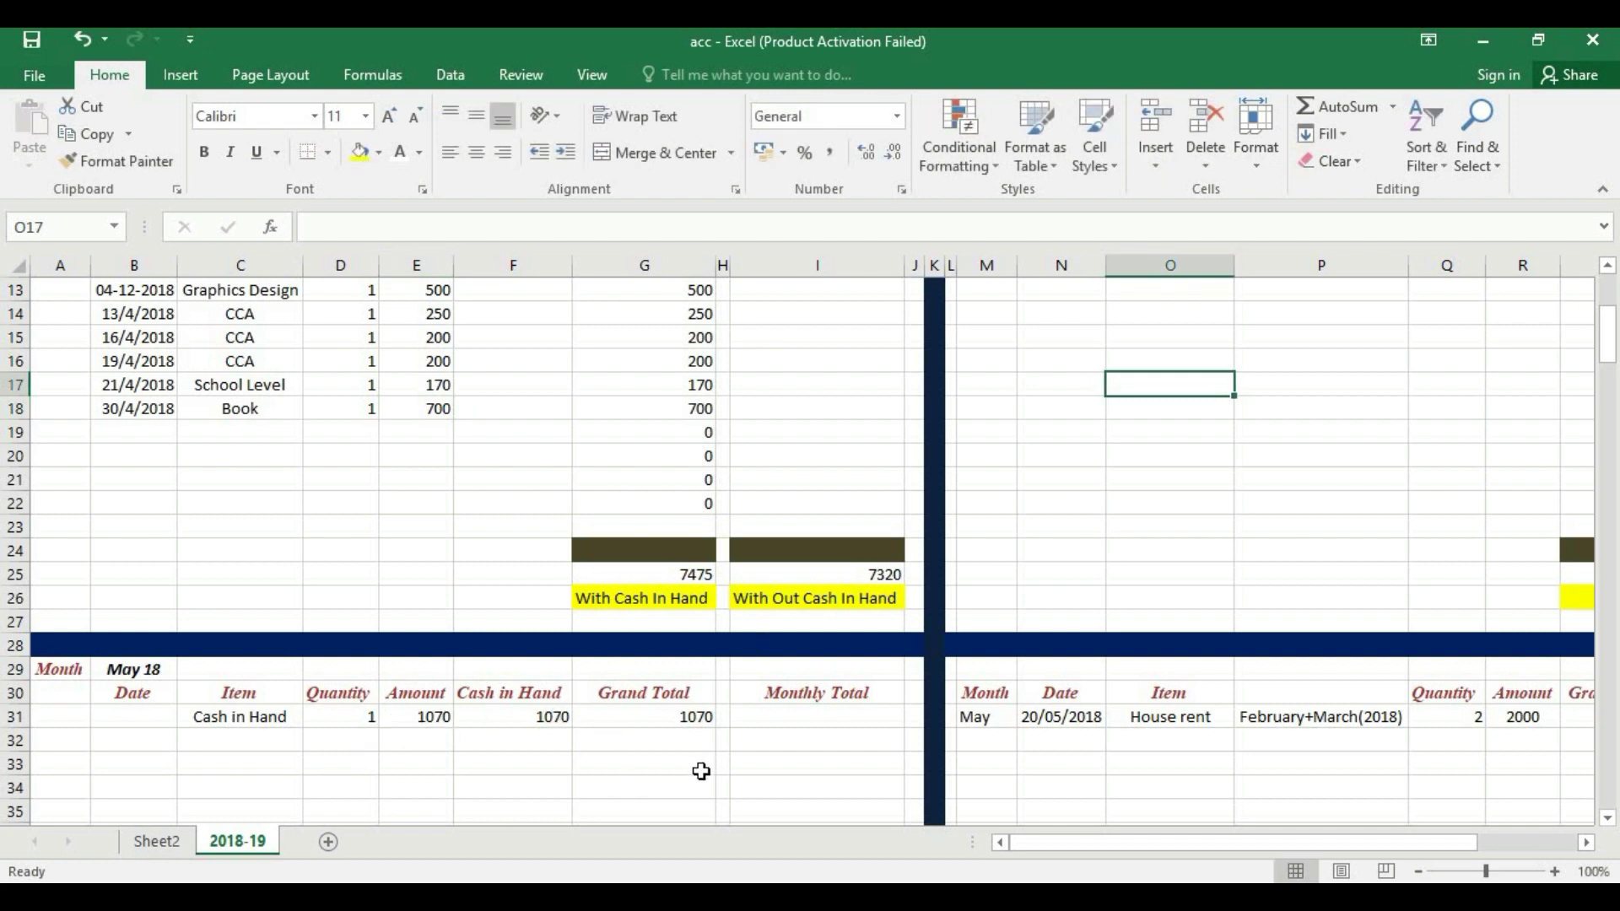
{"action": "left_click_drag", "start_coordinate": [423, 714], "coordinate": [717, 724]}
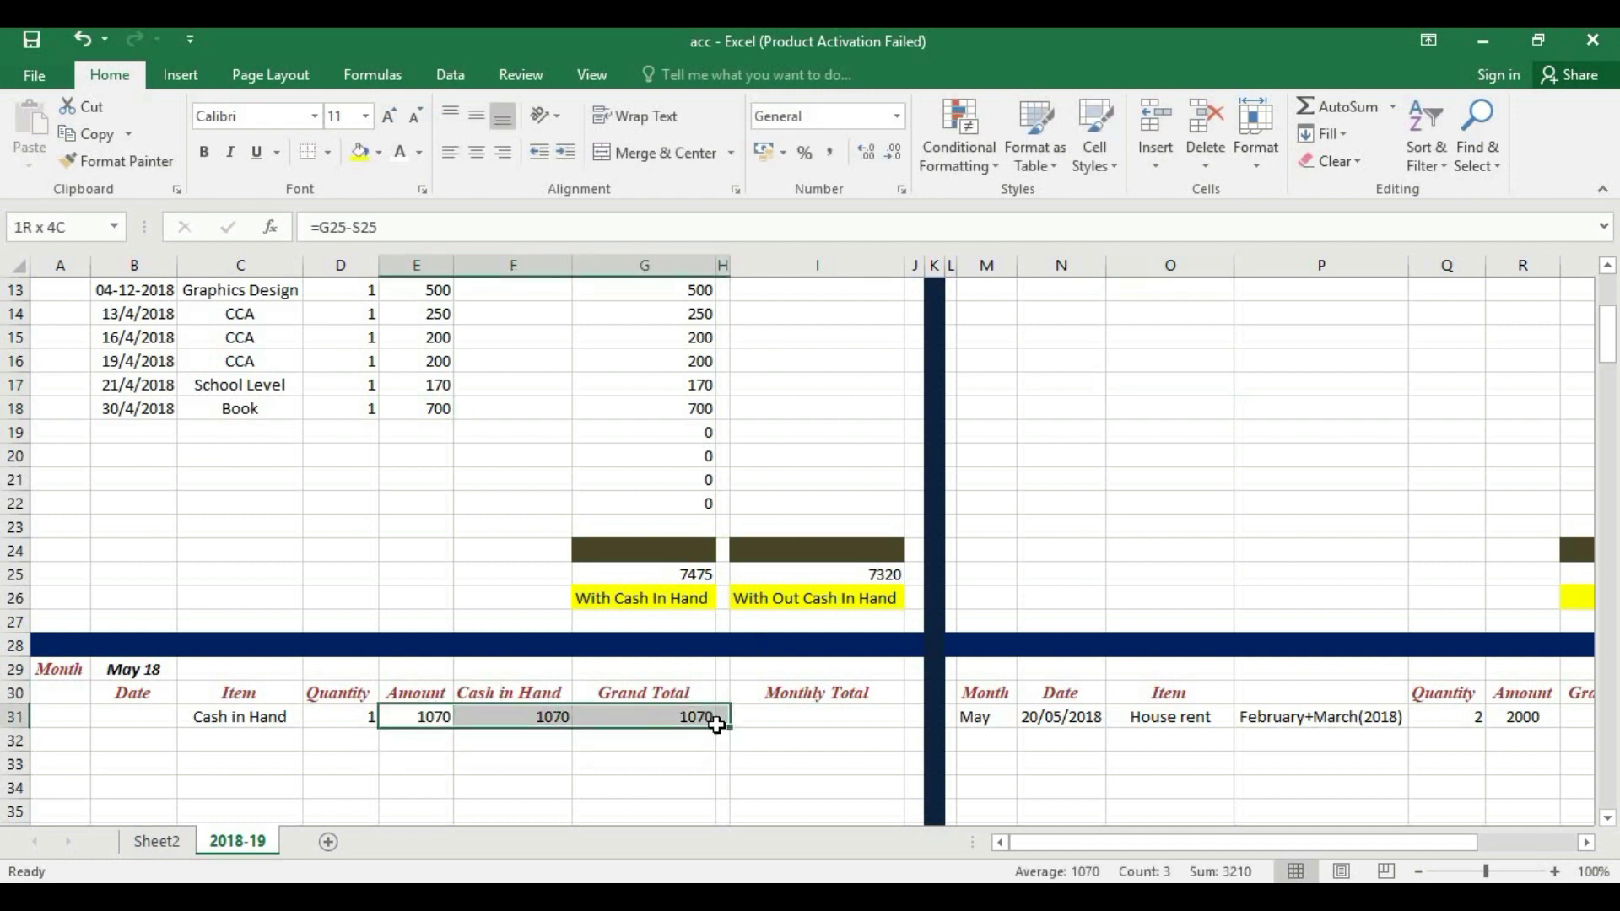
{"action": "left_click", "coordinate": [434, 409]}
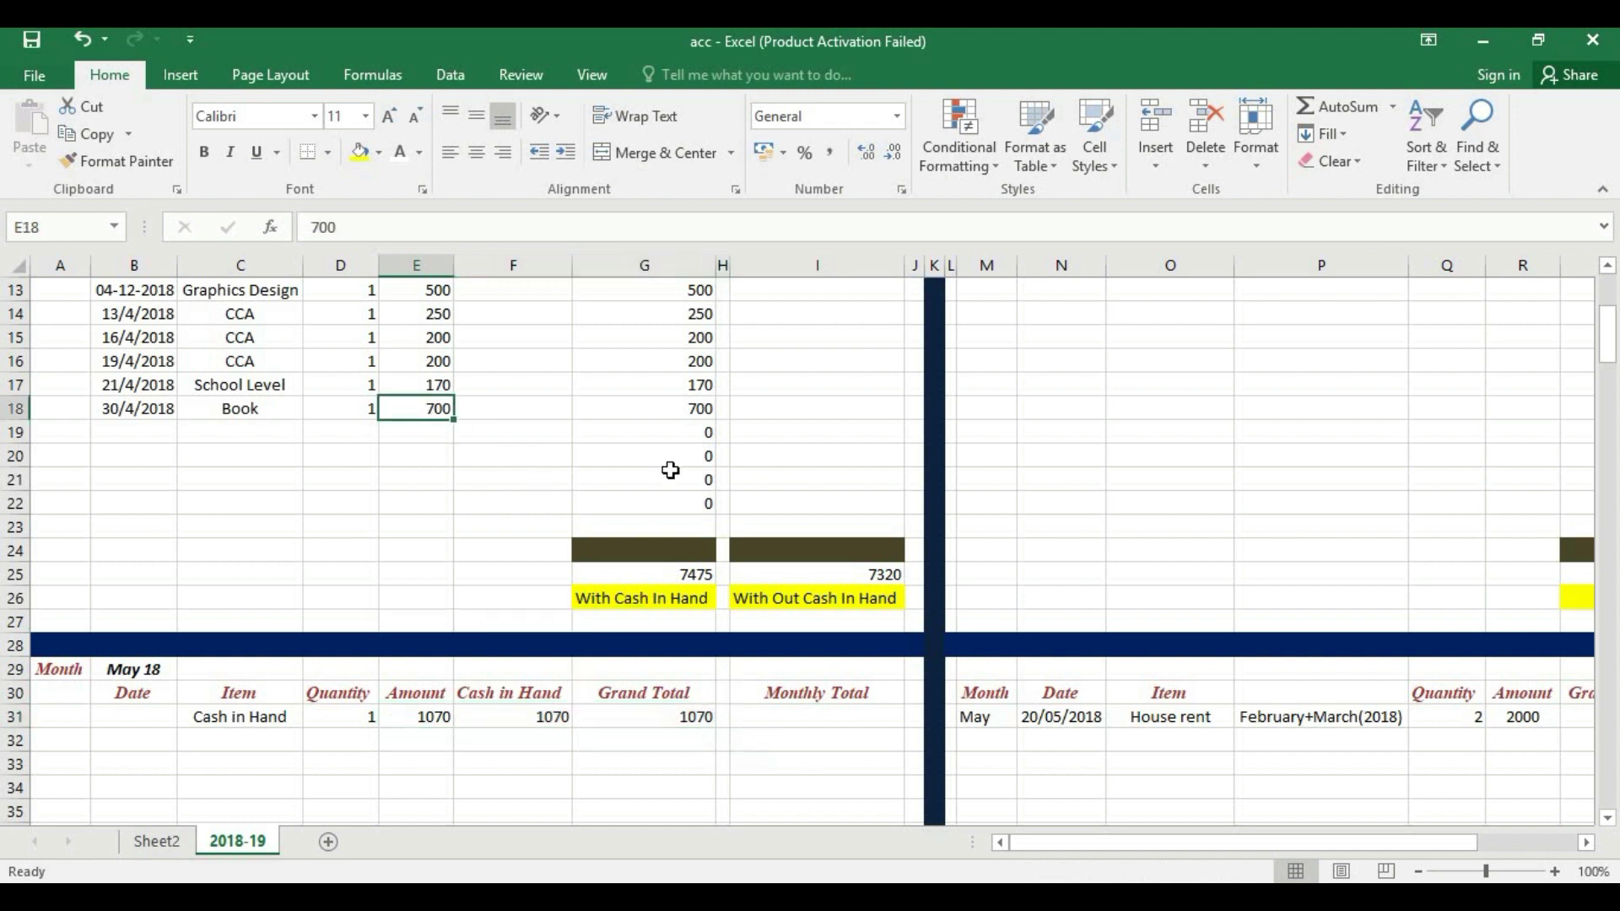
{"action": "type", "text": "70"}
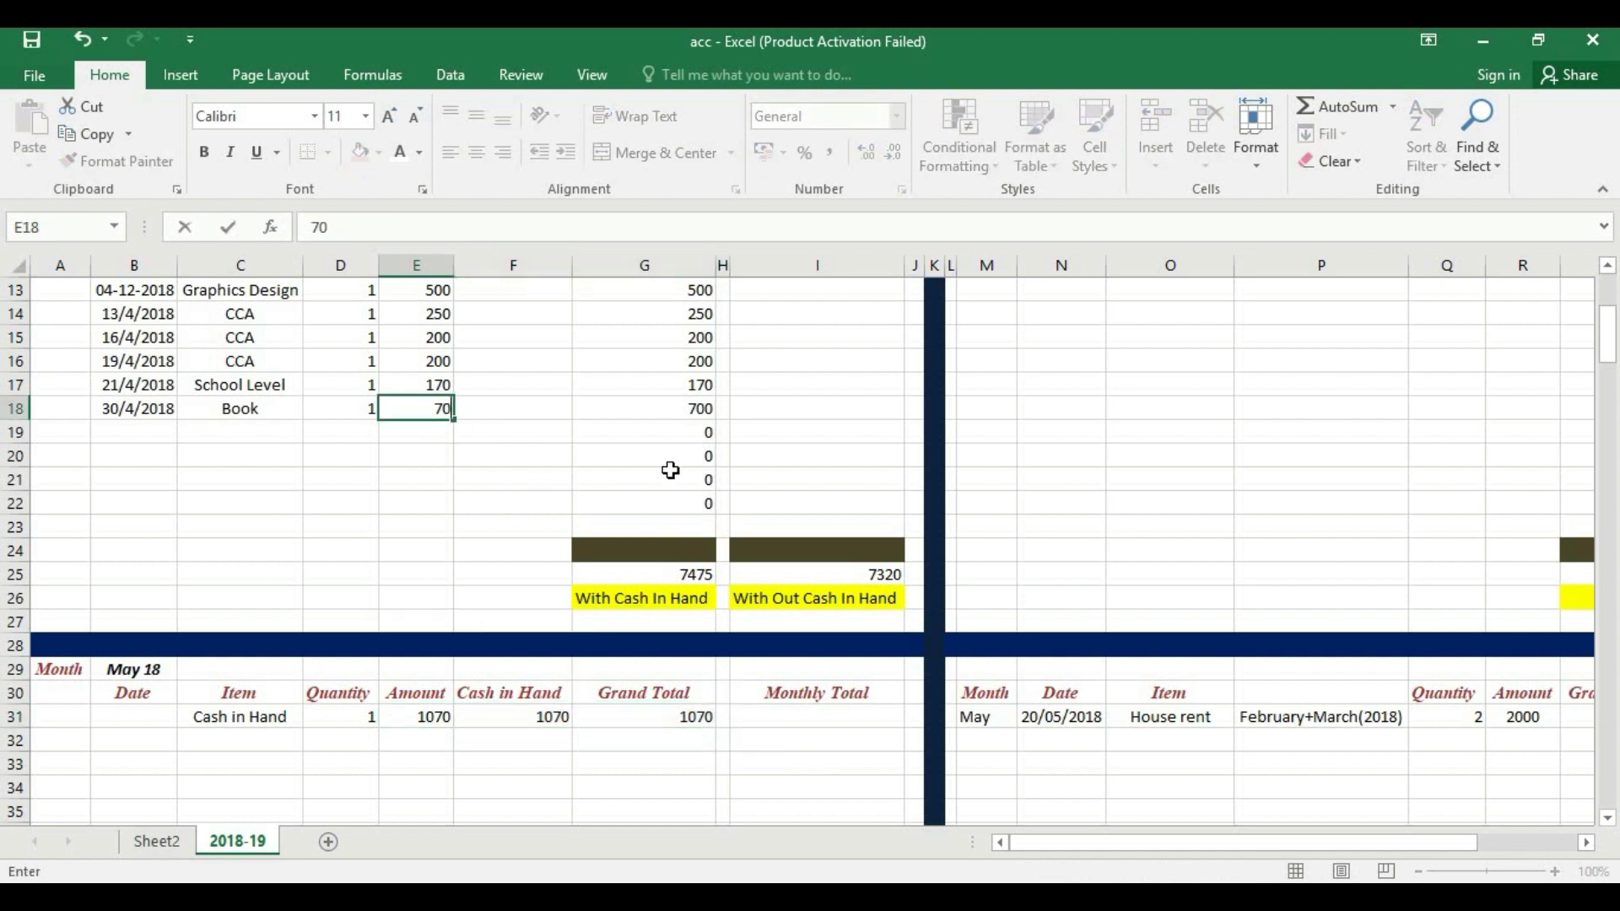
{"action": "left_click_drag", "start_coordinate": [408, 719], "coordinate": [667, 751]}
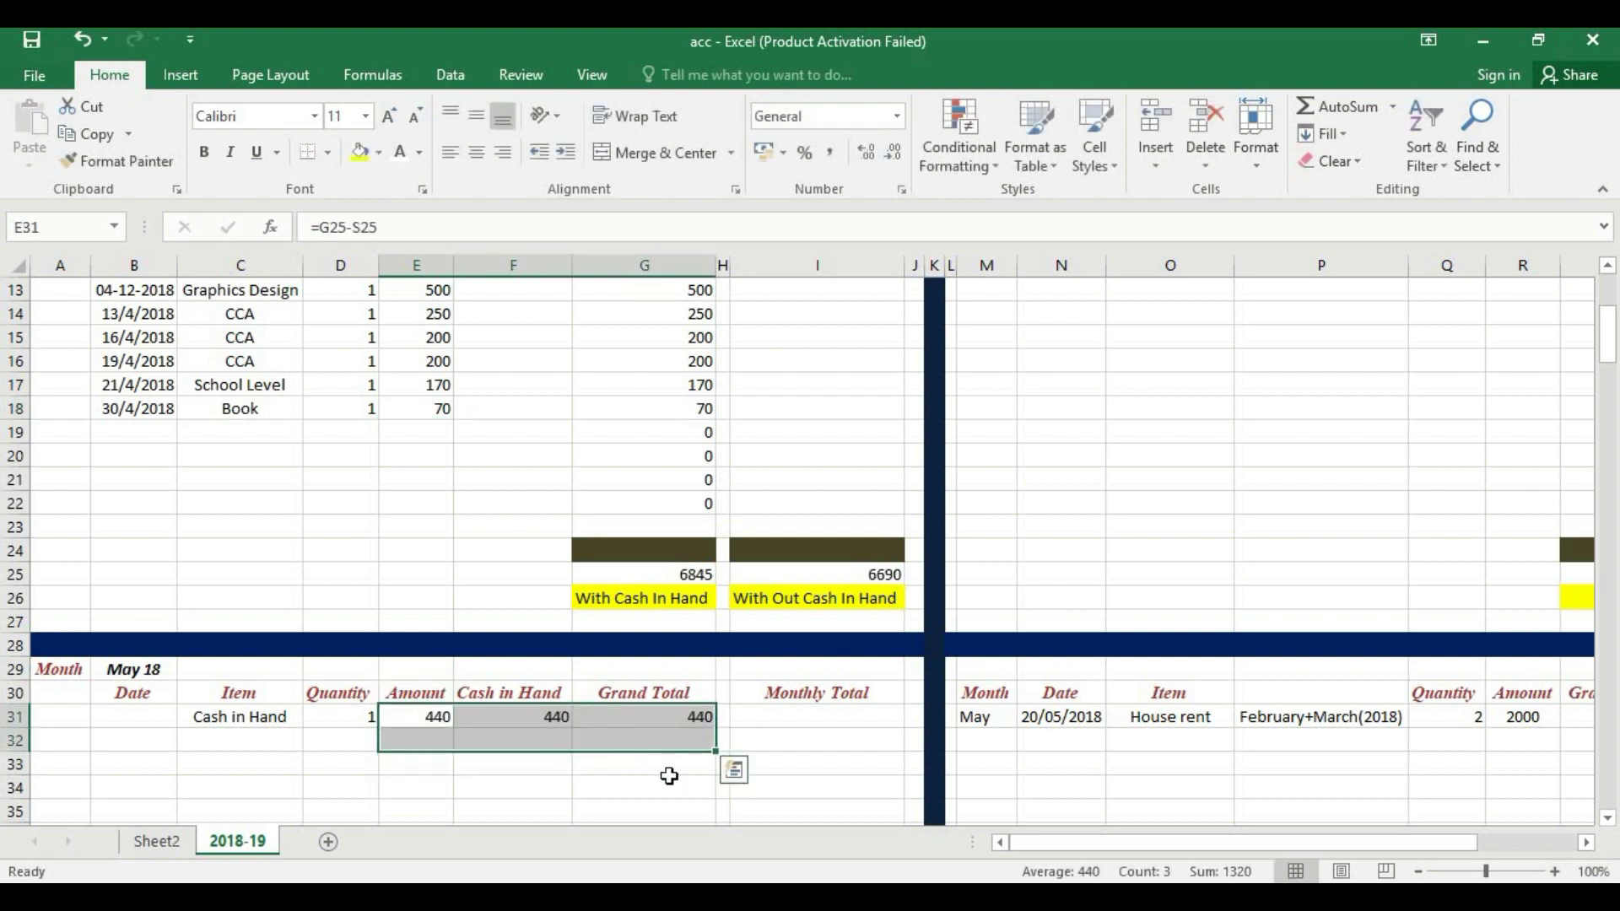
{"action": "left_click", "coordinate": [622, 788]}
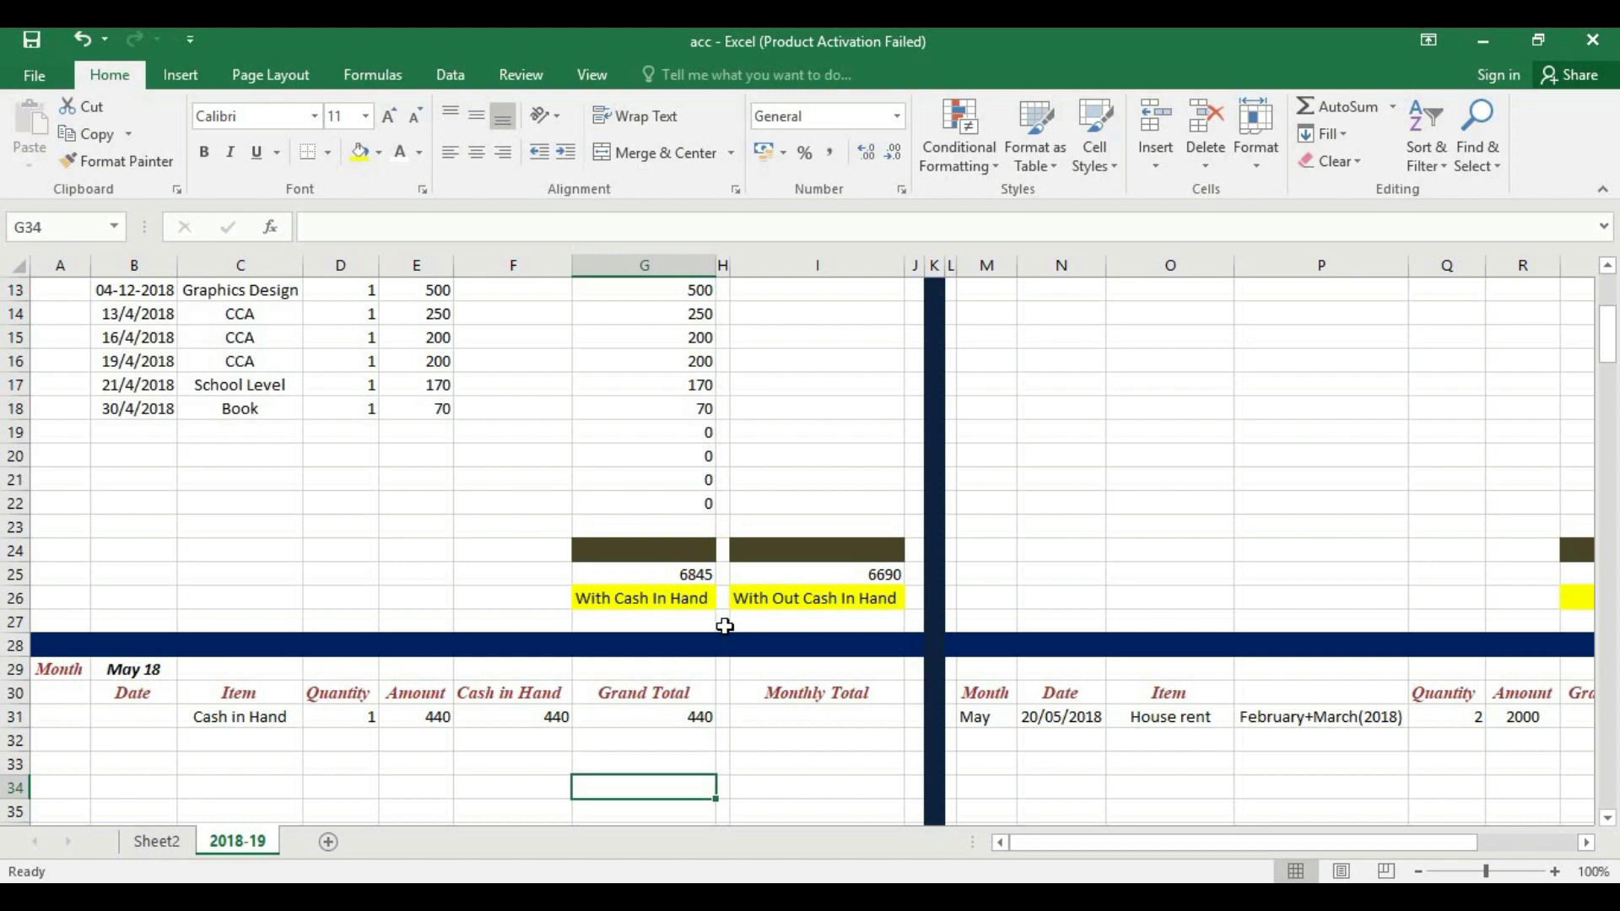
{"action": "left_click_drag", "start_coordinate": [1029, 842], "coordinate": [969, 837]}
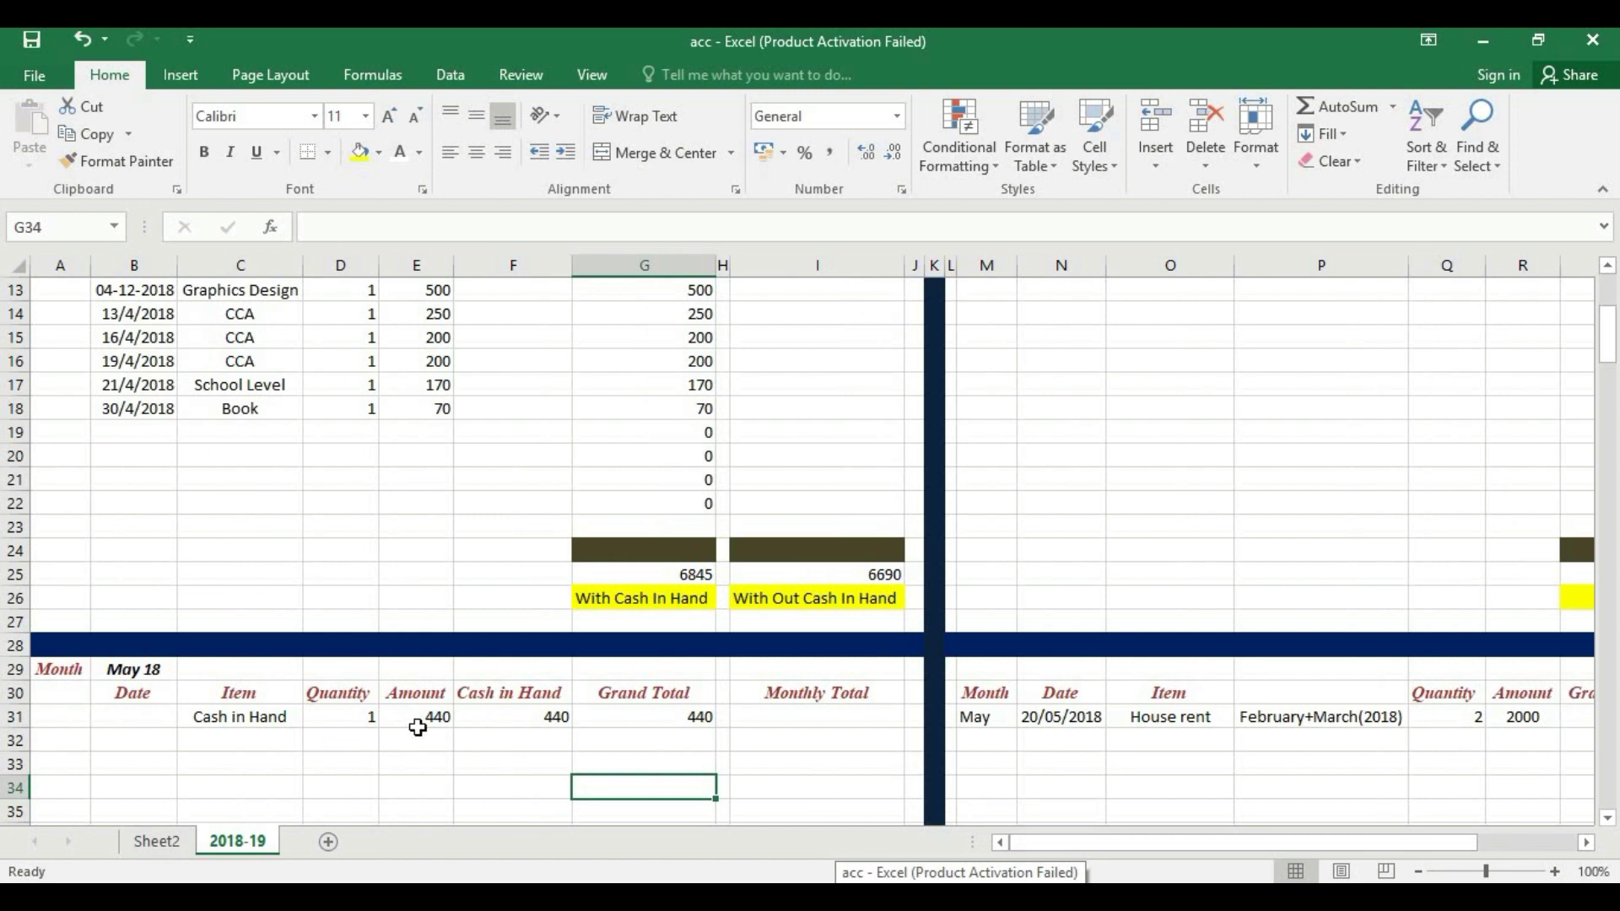
{"action": "left_click_drag", "start_coordinate": [1150, 848], "coordinate": [1071, 749]}
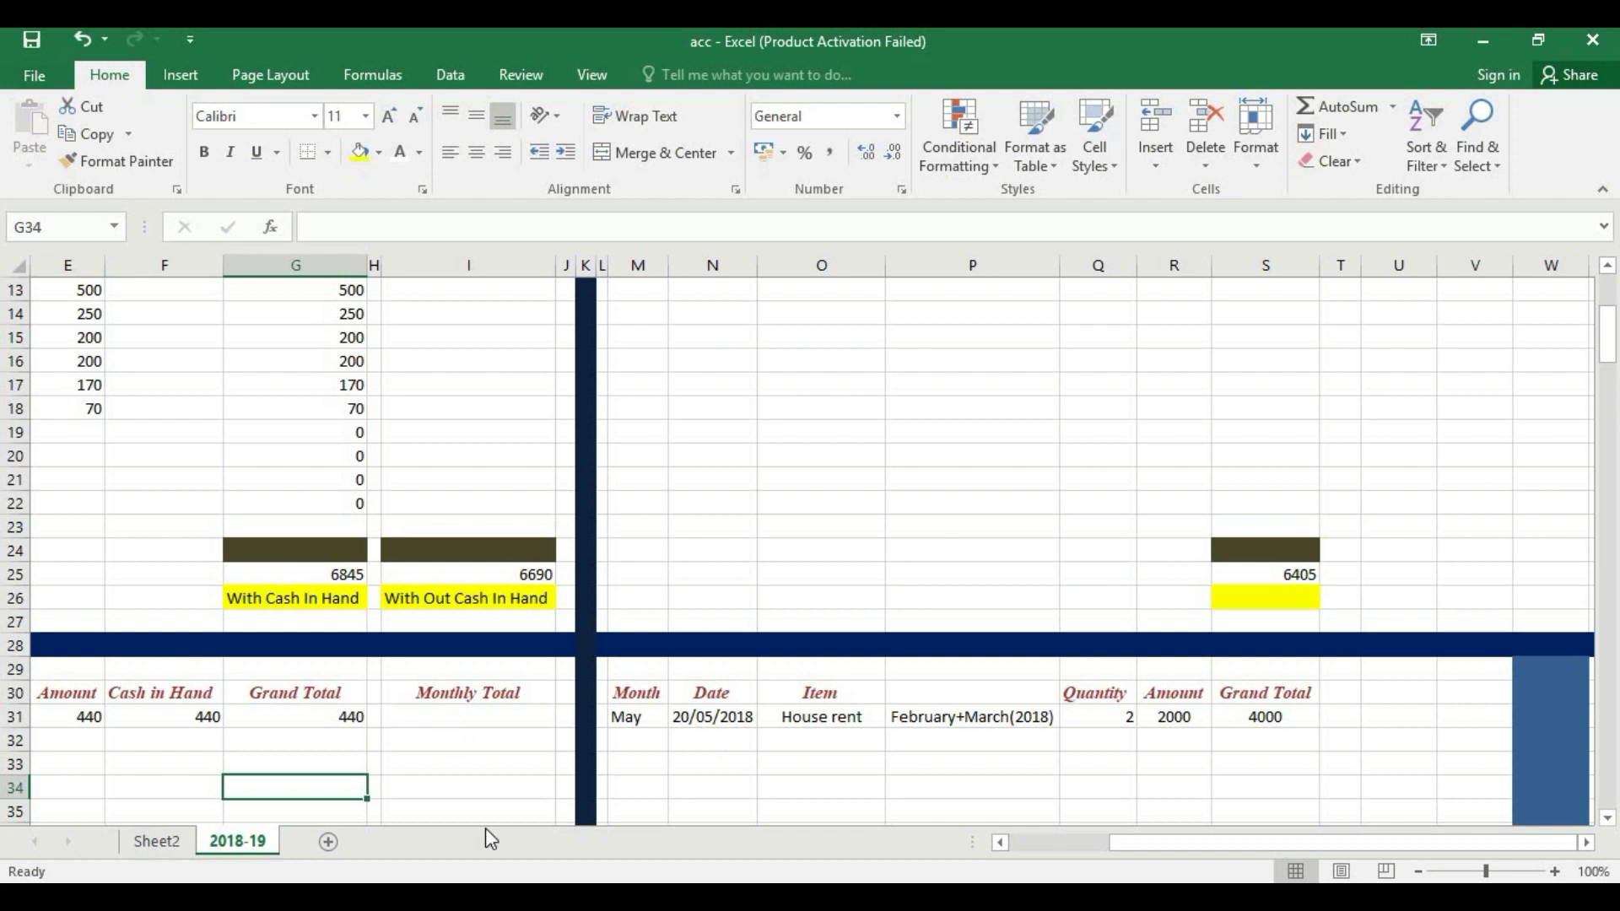
{"action": "left_click_drag", "start_coordinate": [1141, 848], "coordinate": [1043, 846]}
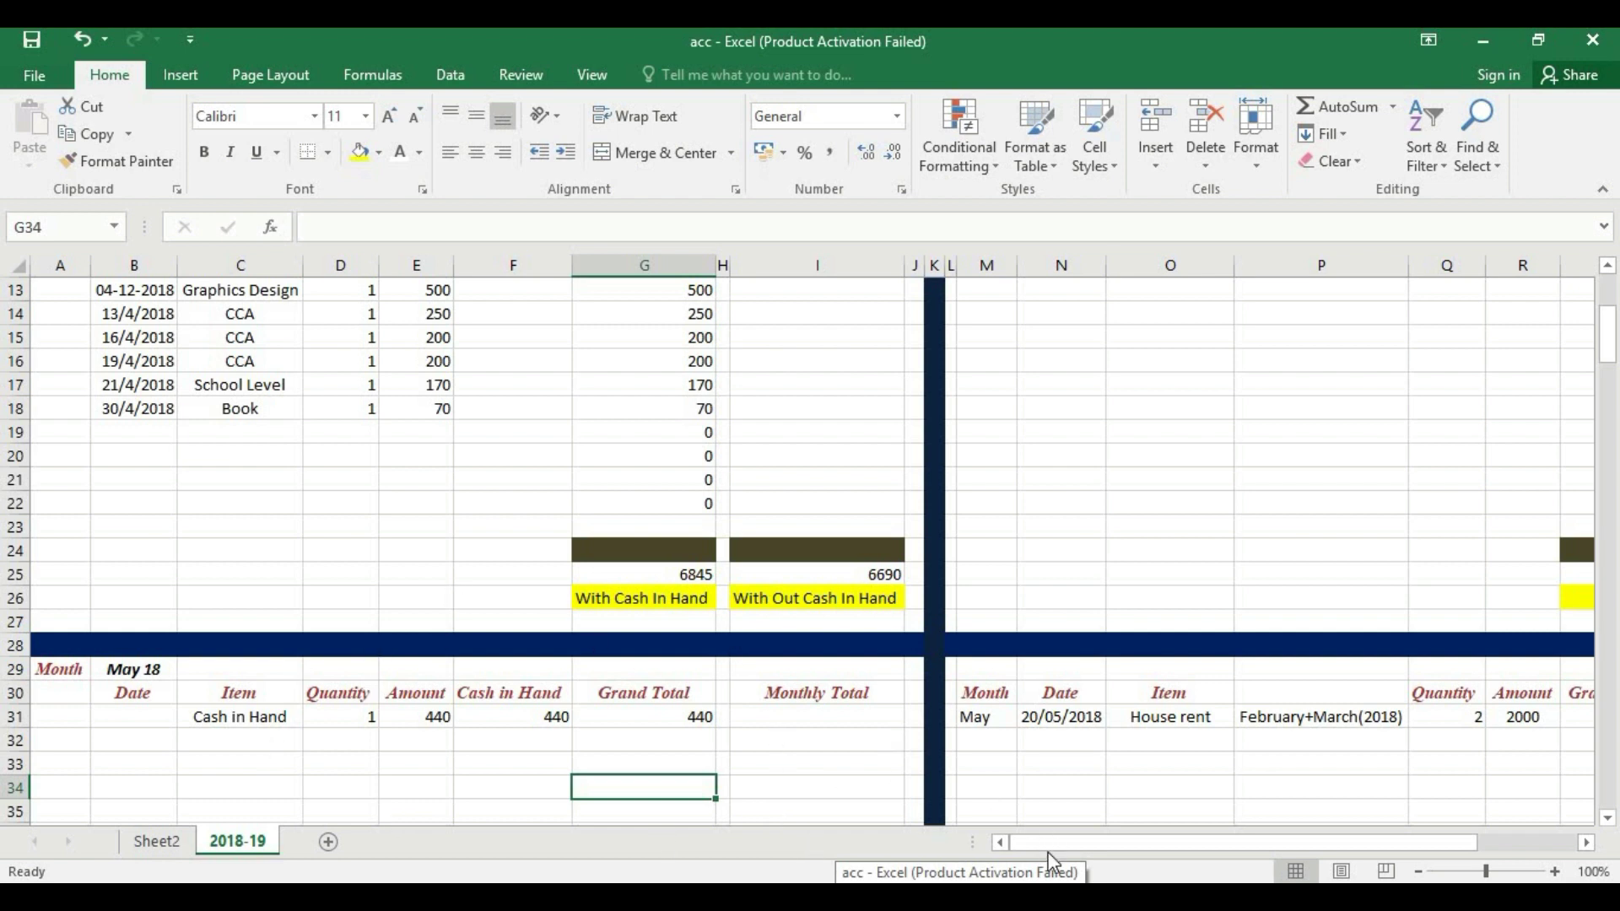
{"action": "left_click_drag", "start_coordinate": [1053, 847], "coordinate": [1300, 810]}
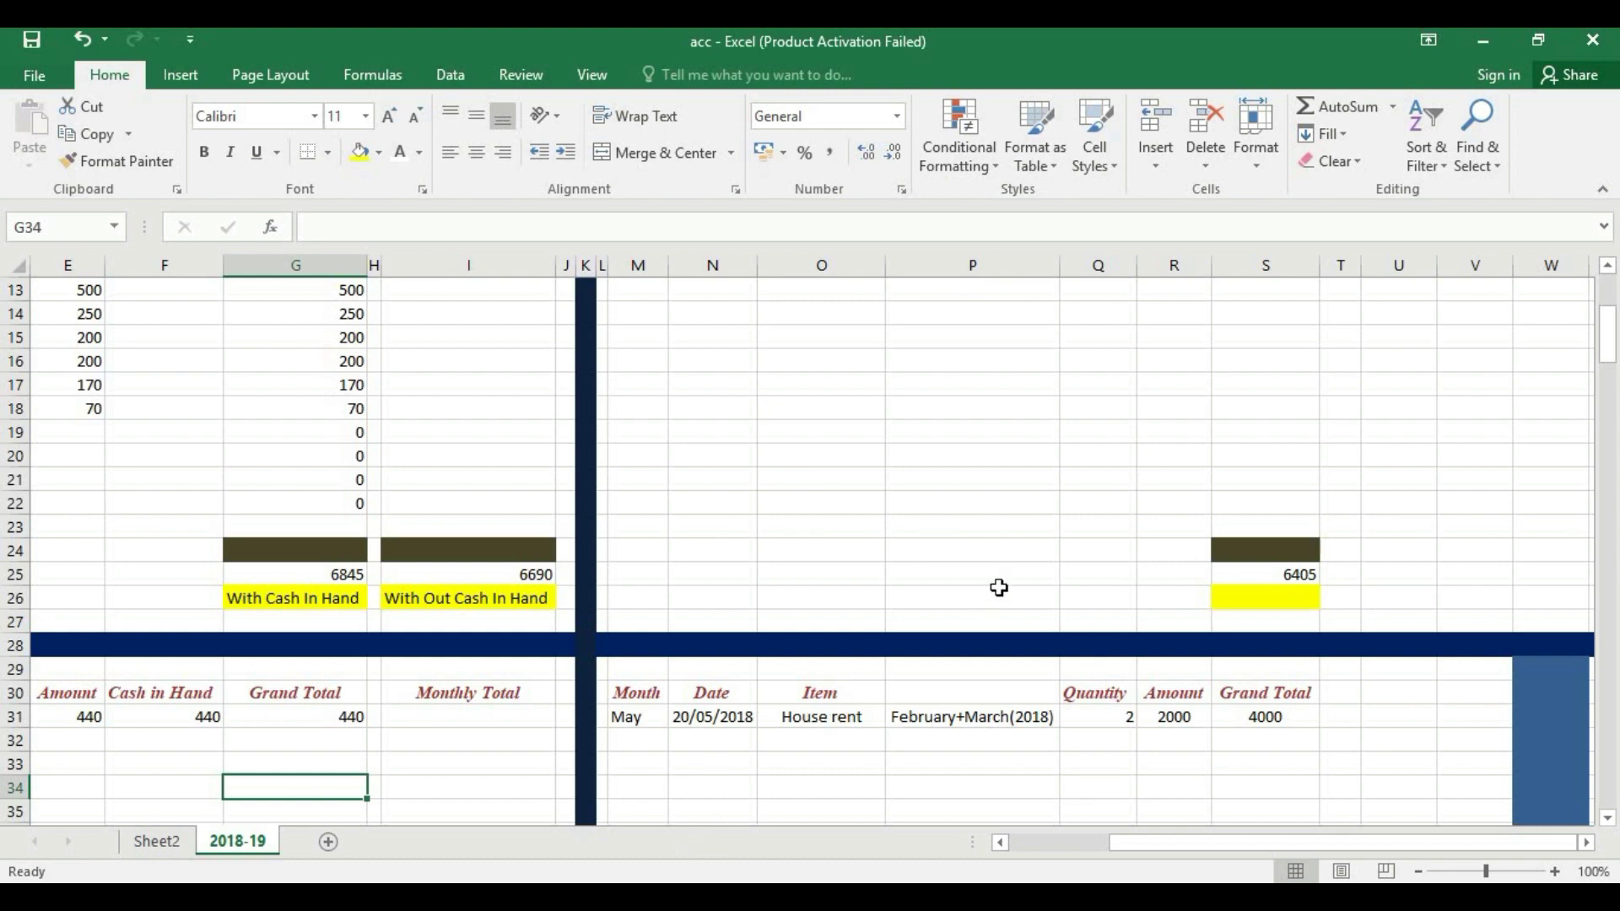
{"action": "scroll", "coordinate": [998, 586], "scroll_direction": "down", "scroll_amount": 2}
{"action": "left_click_drag", "start_coordinate": [1241, 839], "coordinate": [1019, 828]}
{"action": "scroll", "coordinate": [423, 638], "scroll_direction": "down", "scroll_amount": 4}
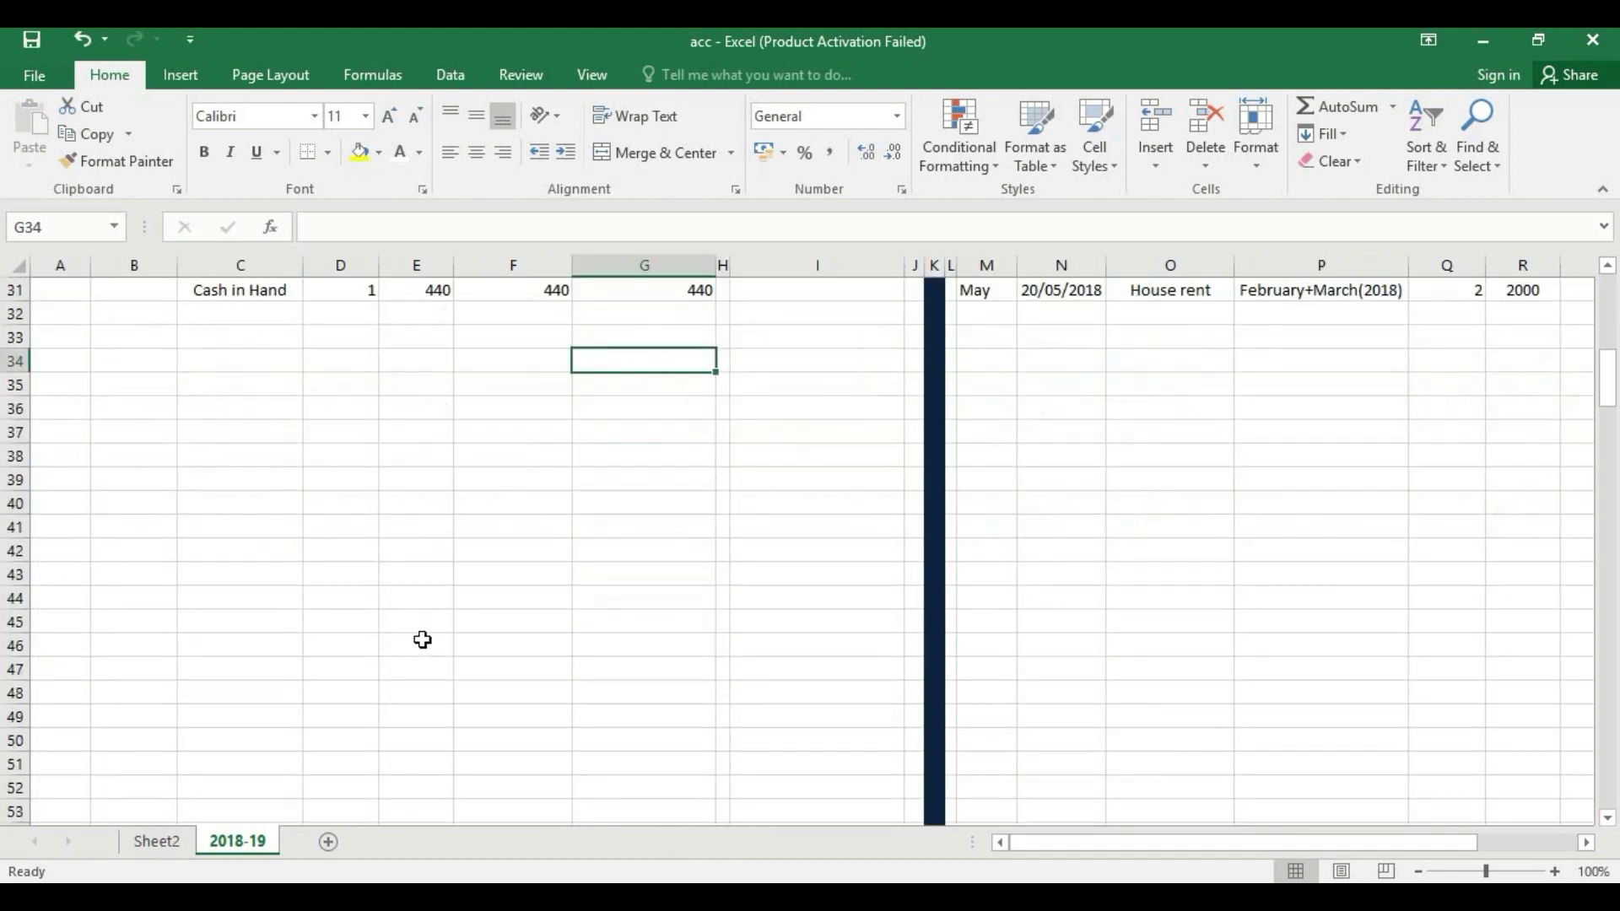
{"action": "scroll", "coordinate": [423, 638], "scroll_direction": "down", "scroll_amount": 2}
{"action": "scroll", "coordinate": [427, 637], "scroll_direction": "up", "scroll_amount": 5}
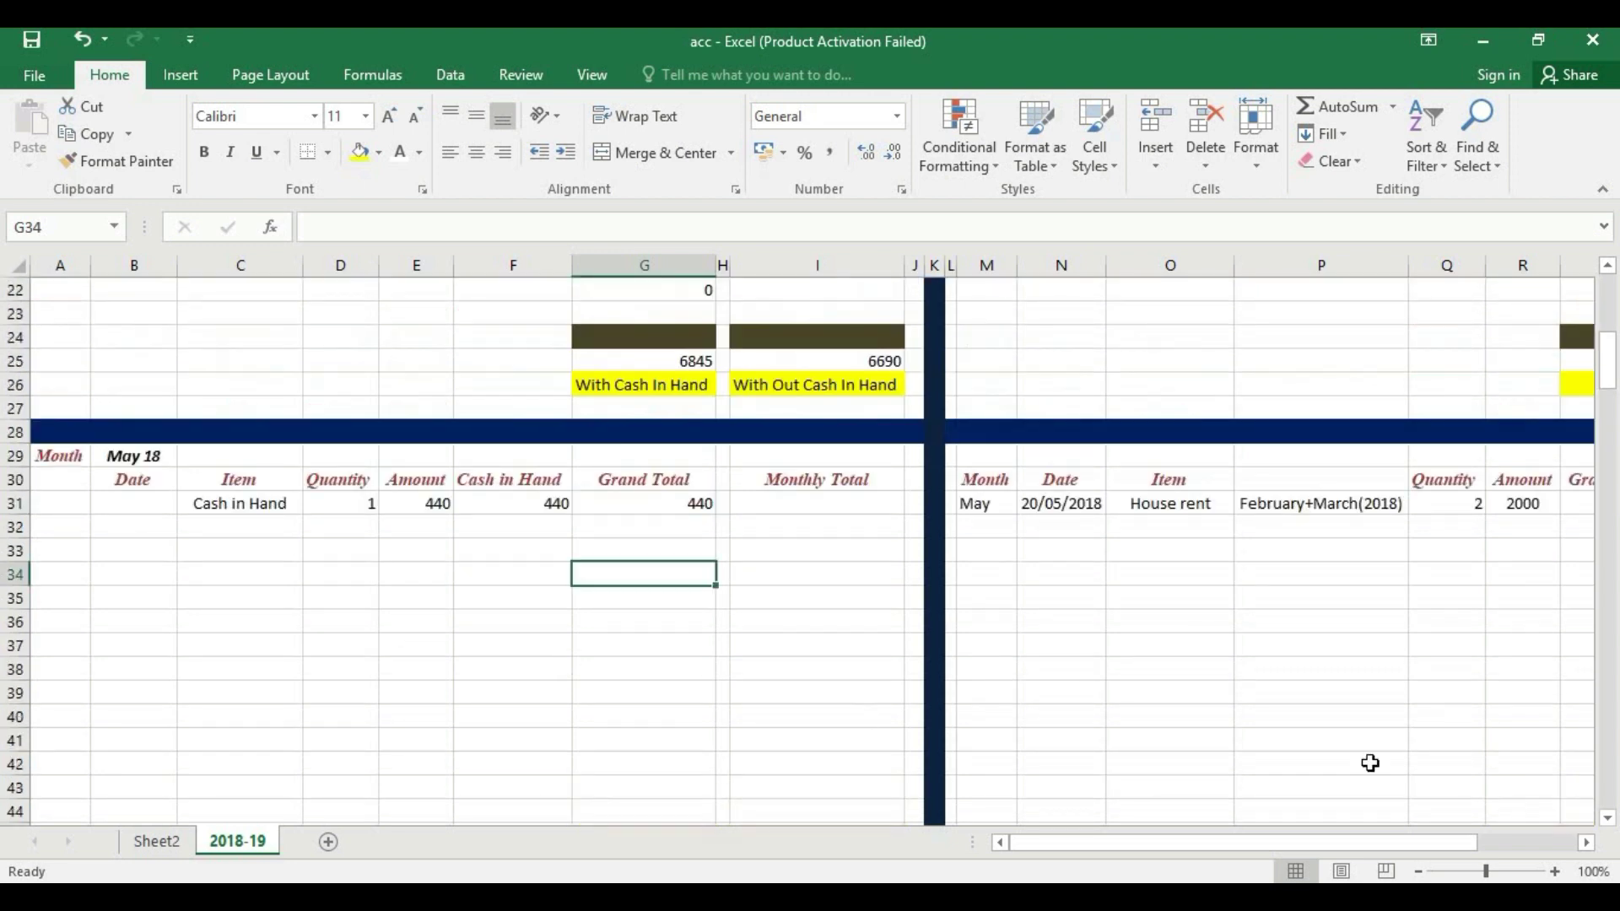
{"action": "left_click_drag", "start_coordinate": [1299, 848], "coordinate": [1398, 845]}
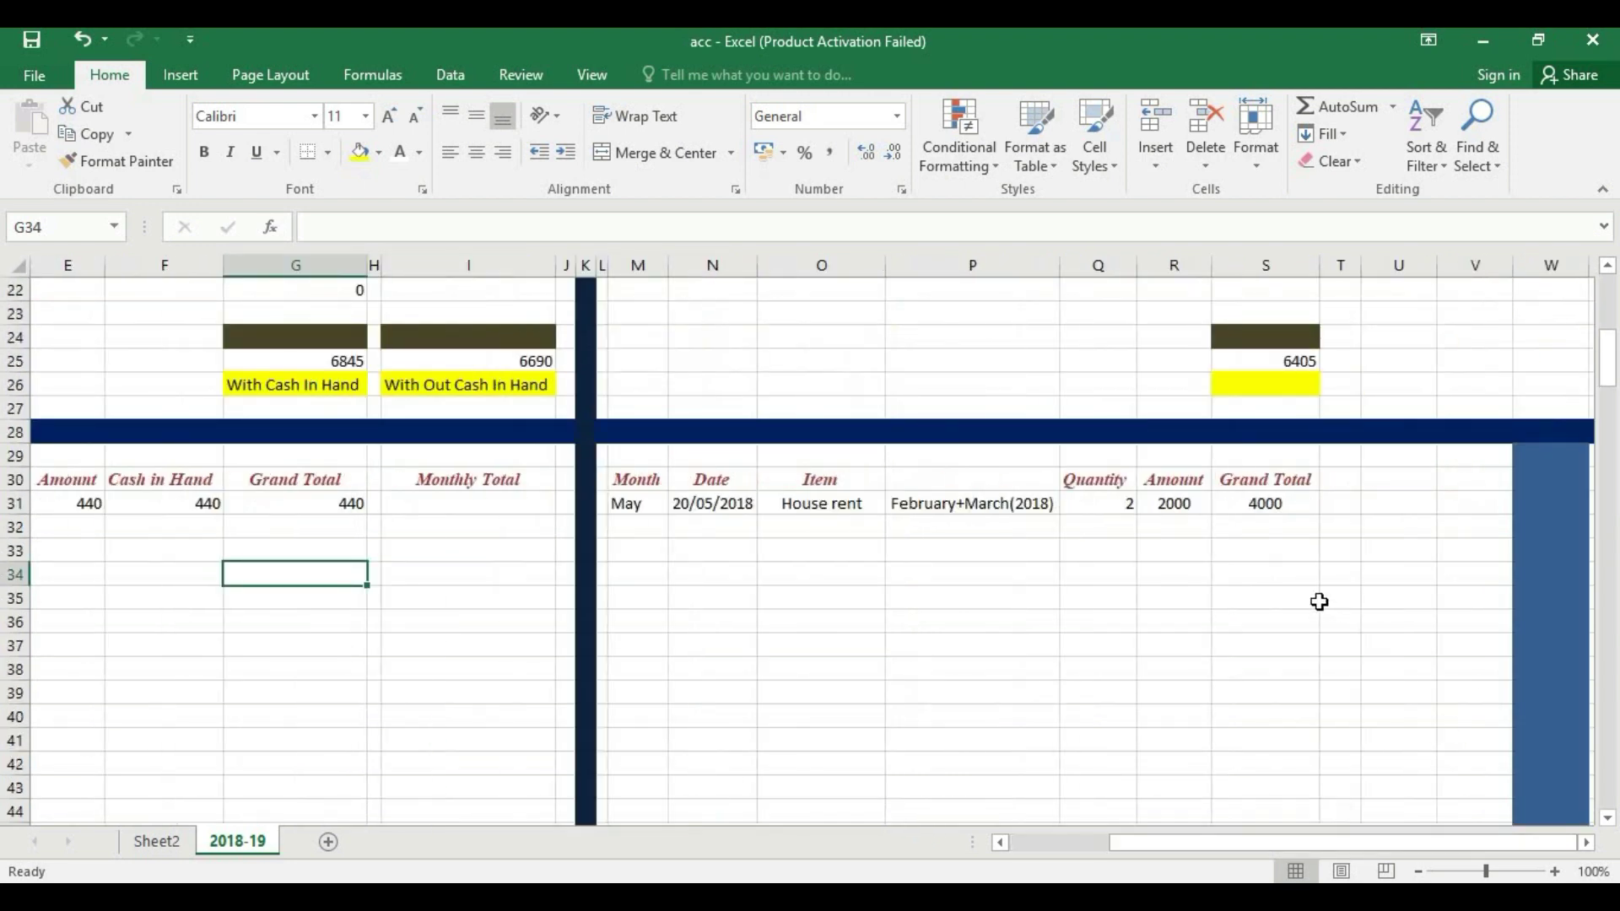
{"action": "scroll", "coordinate": [1318, 601], "scroll_direction": "down", "scroll_amount": 3}
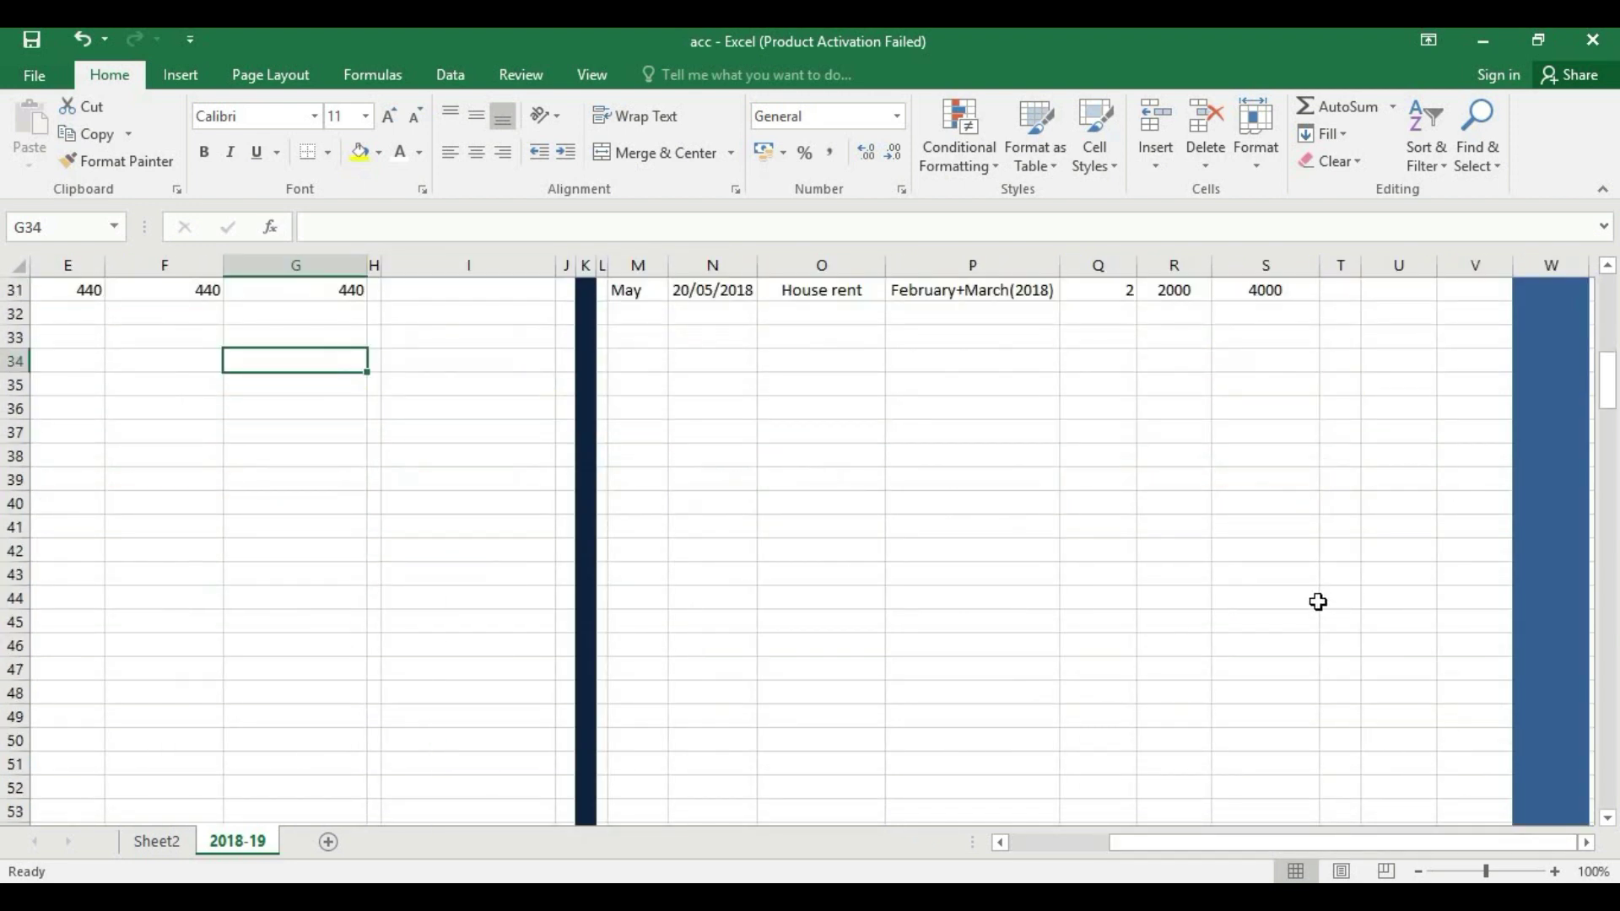
{"action": "scroll", "coordinate": [1318, 601], "scroll_direction": "up", "scroll_amount": 4}
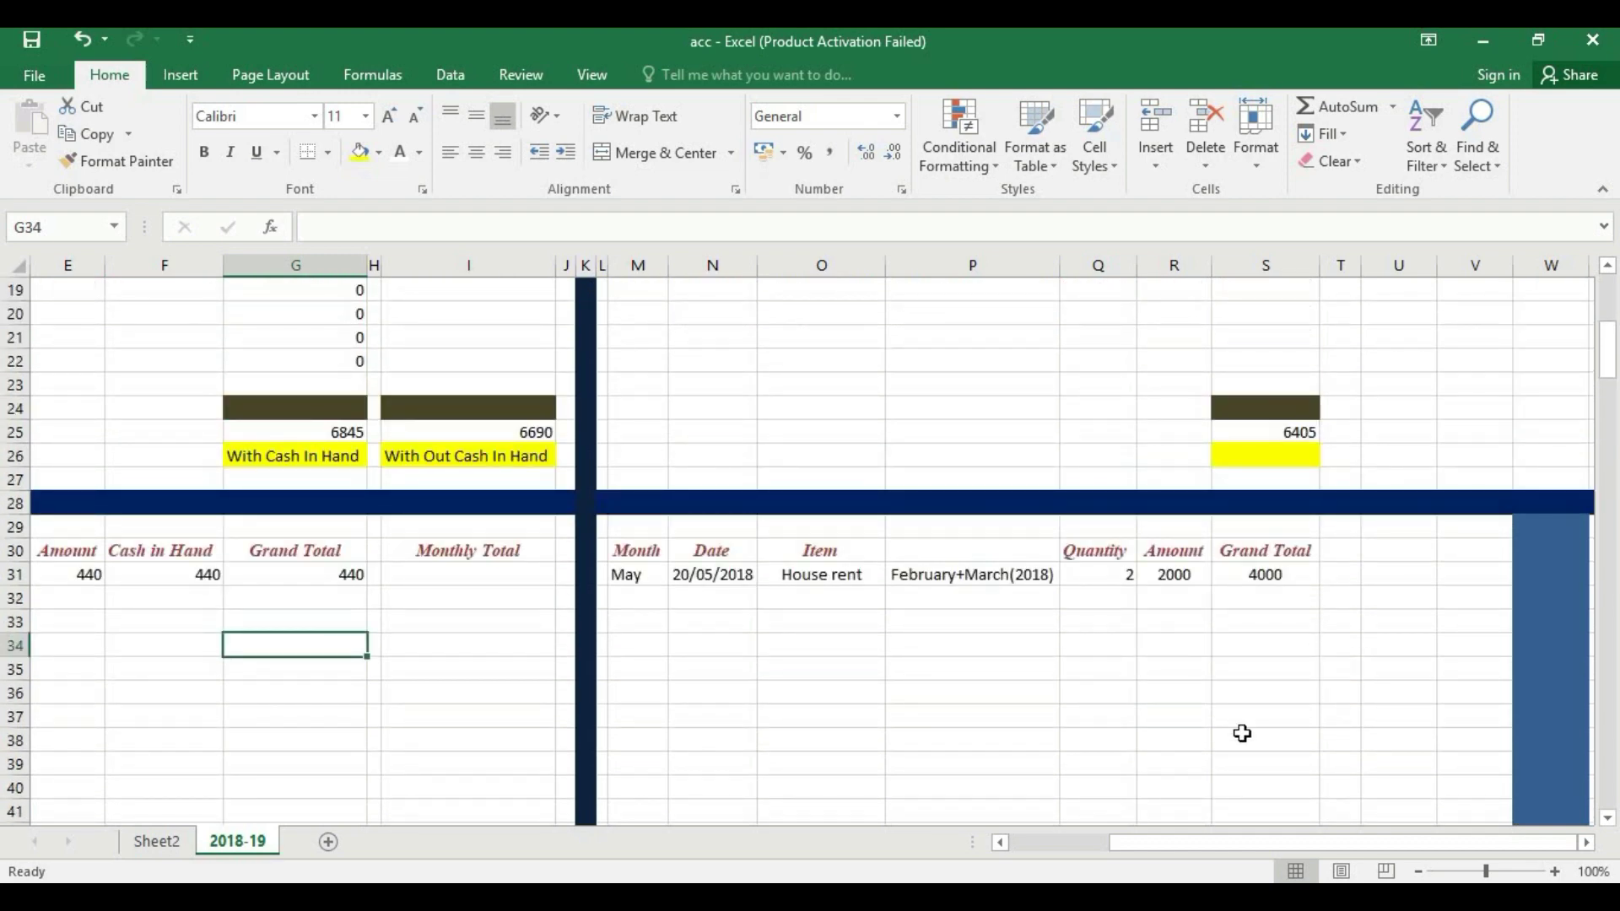
{"action": "scroll", "coordinate": [1205, 742], "scroll_direction": "up", "scroll_amount": 6}
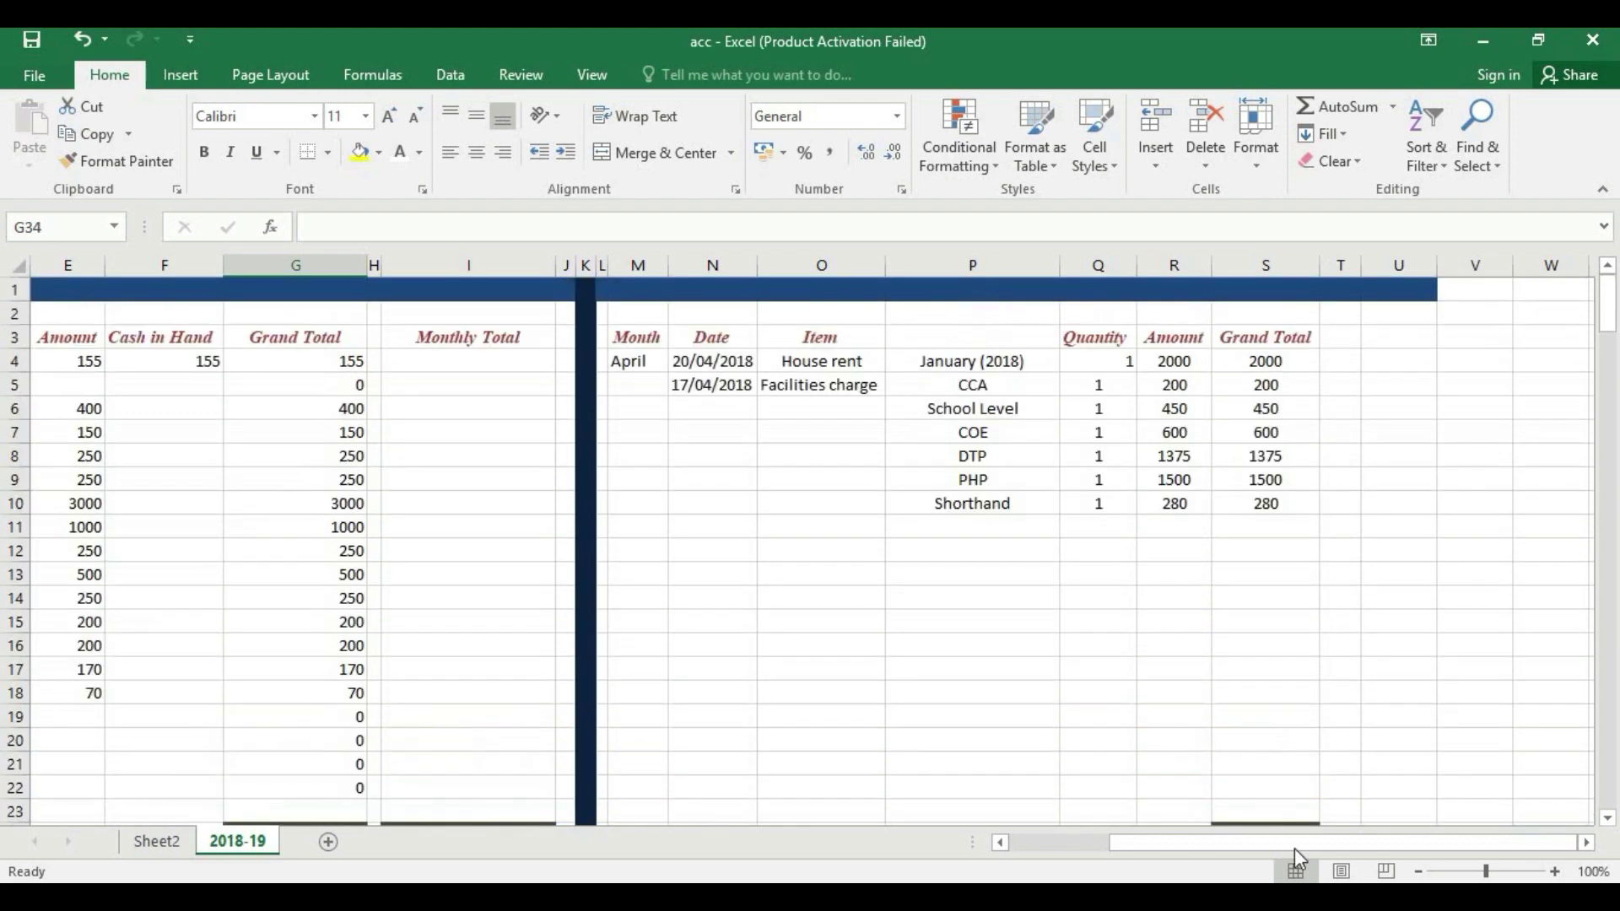
{"action": "left_click_drag", "start_coordinate": [1297, 848], "coordinate": [976, 802]}
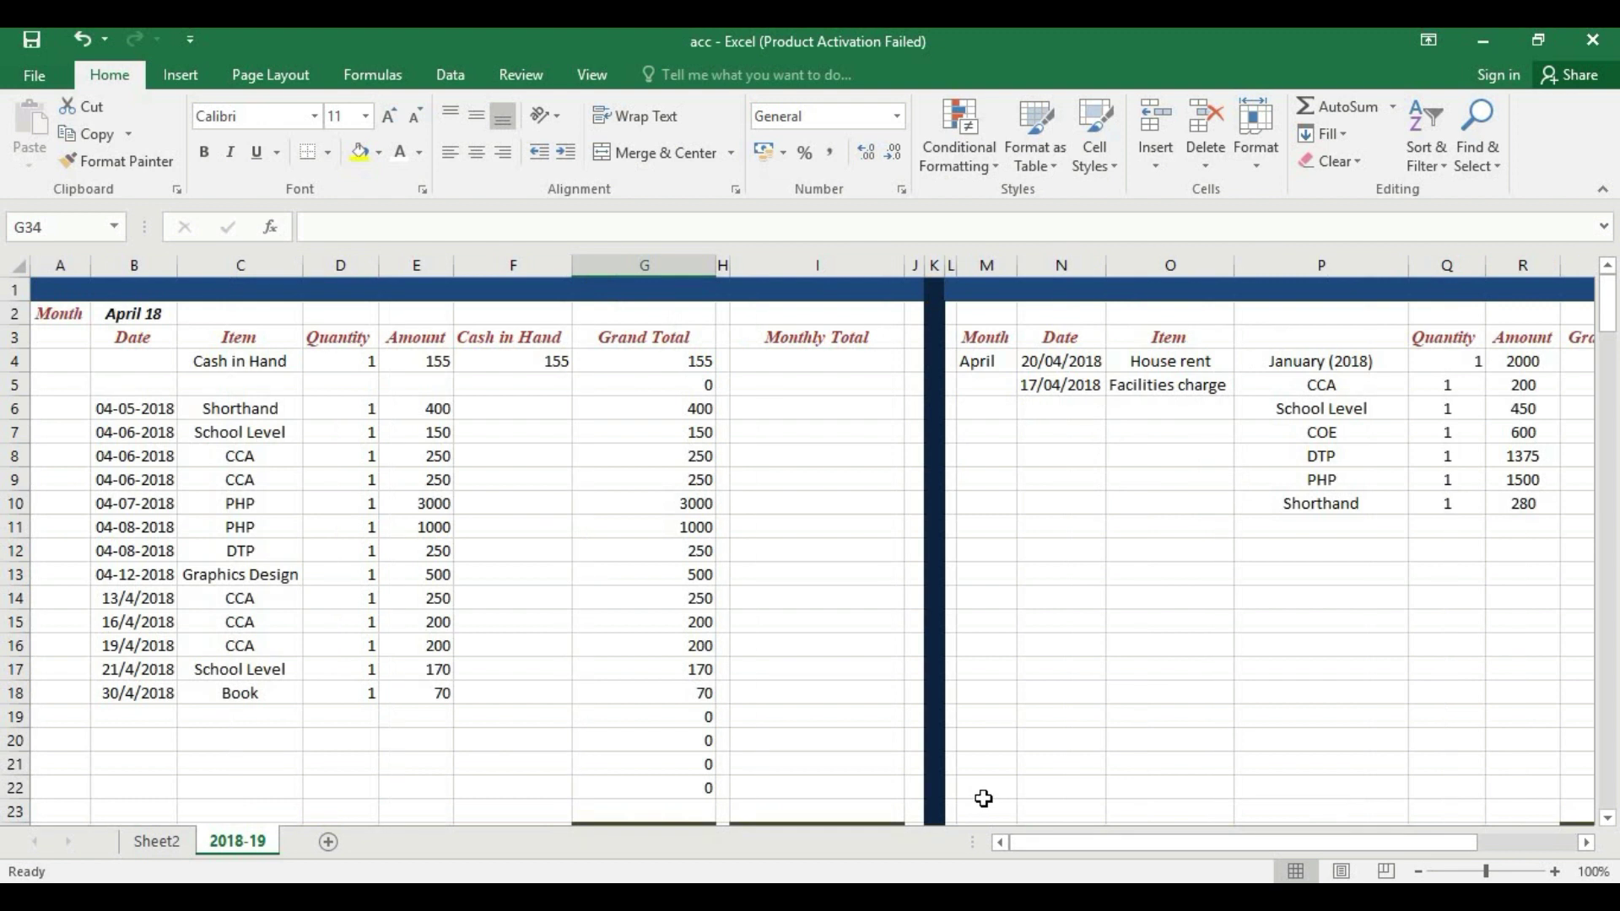